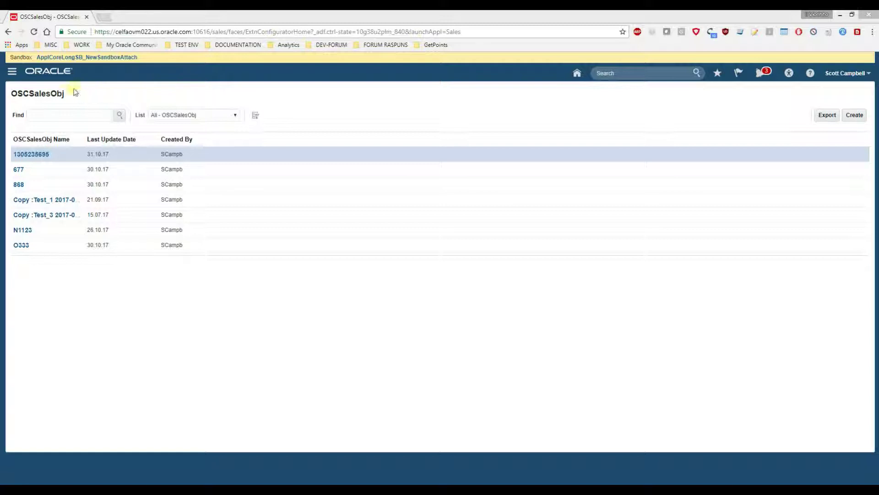
Highlight the OSCSalesObj page title and the active sandbox name
drag(17, 97, 67, 93)
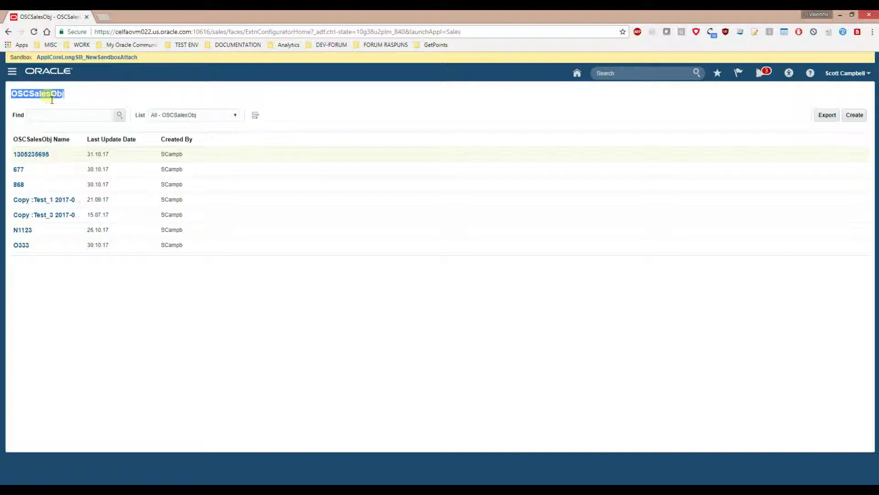
click(50, 98)
drag(69, 101, 10, 98)
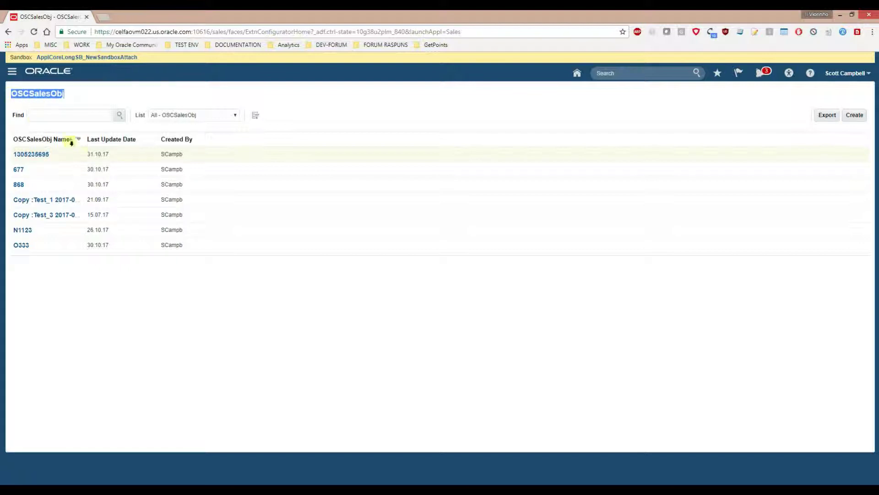
click(62, 99)
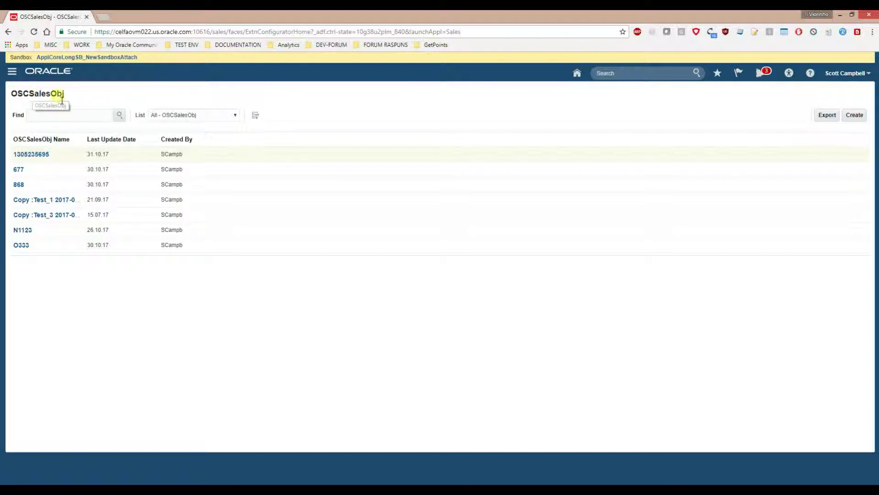
drag(61, 94, 18, 96)
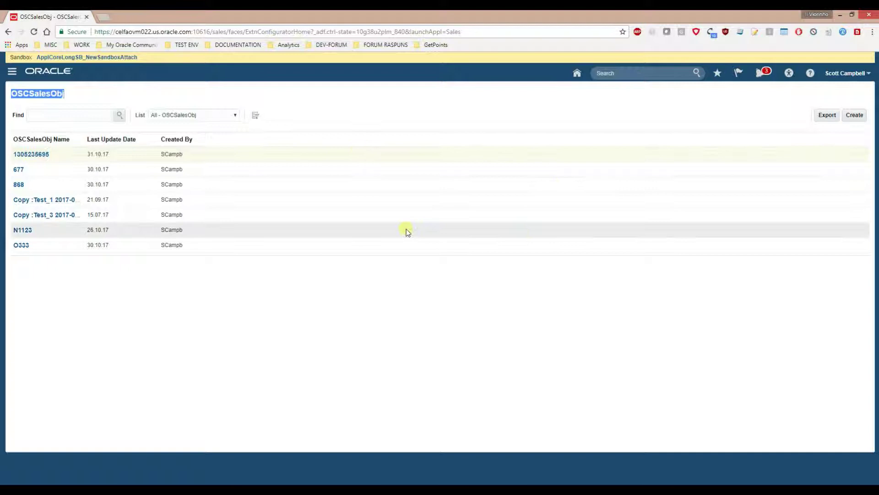
click(426, 109)
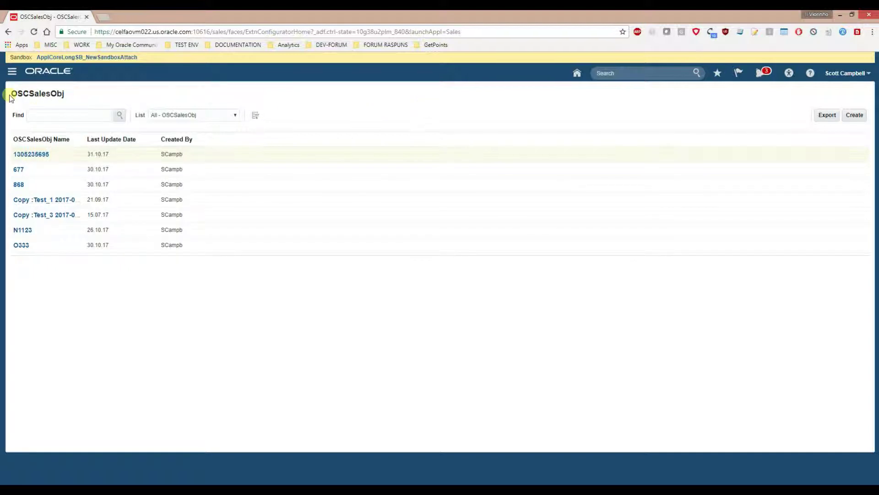
drag(17, 98, 76, 99)
click(333, 109)
drag(138, 57, 86, 57)
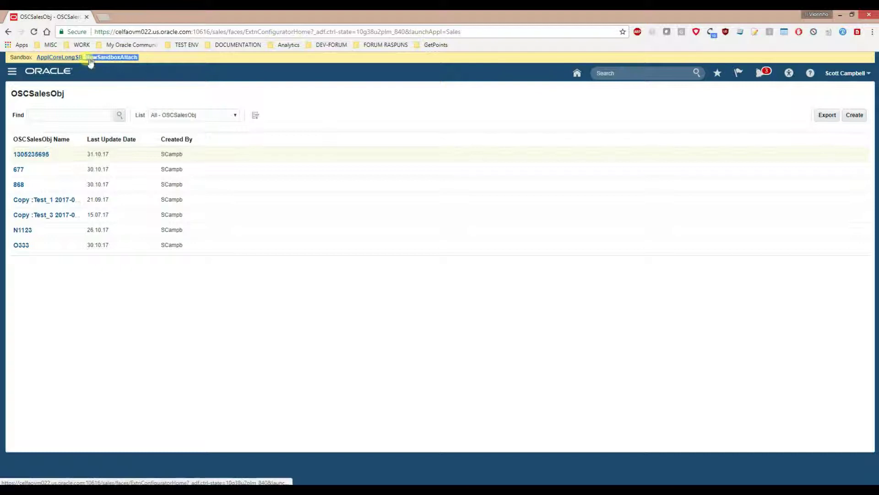
click(24, 100)
Go through the Navigator to Application Composer's Custom Objects list
double_click(29, 101)
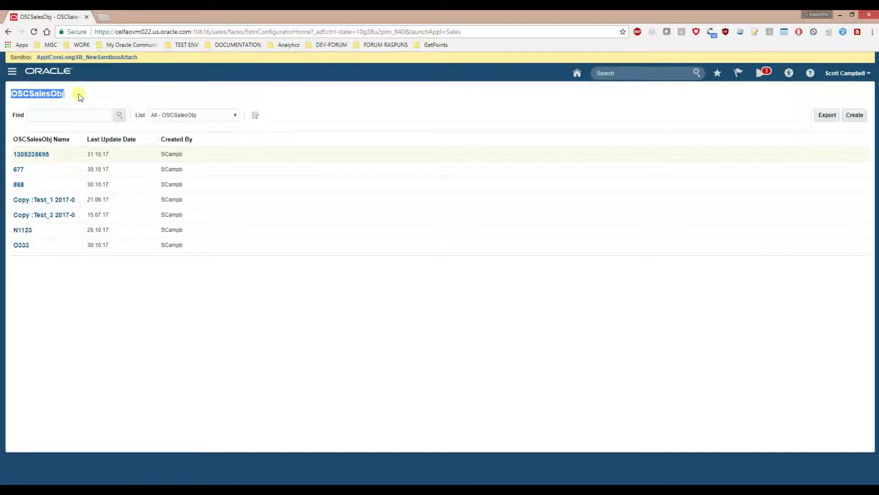
click(379, 100)
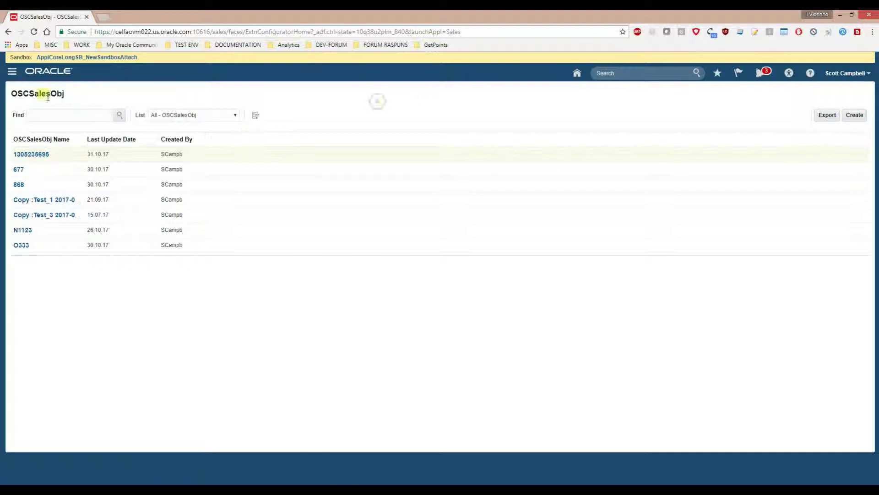
drag(66, 94, 11, 94)
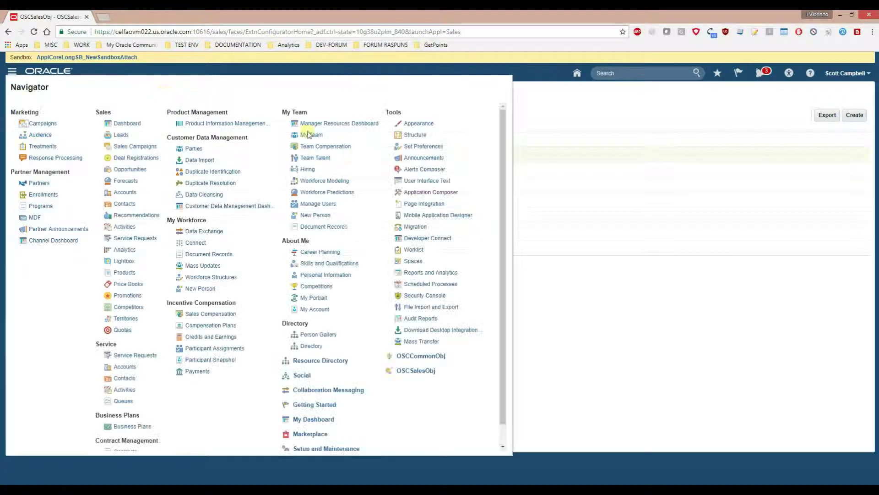
click(419, 191)
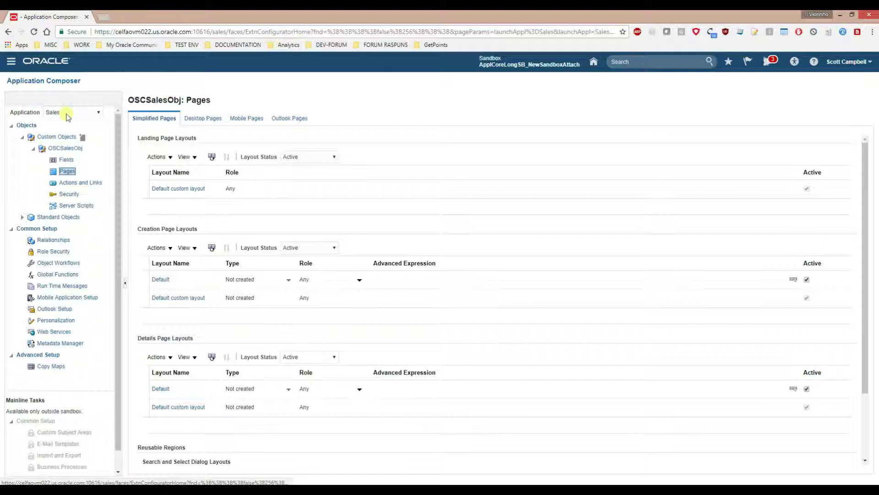
click(56, 137)
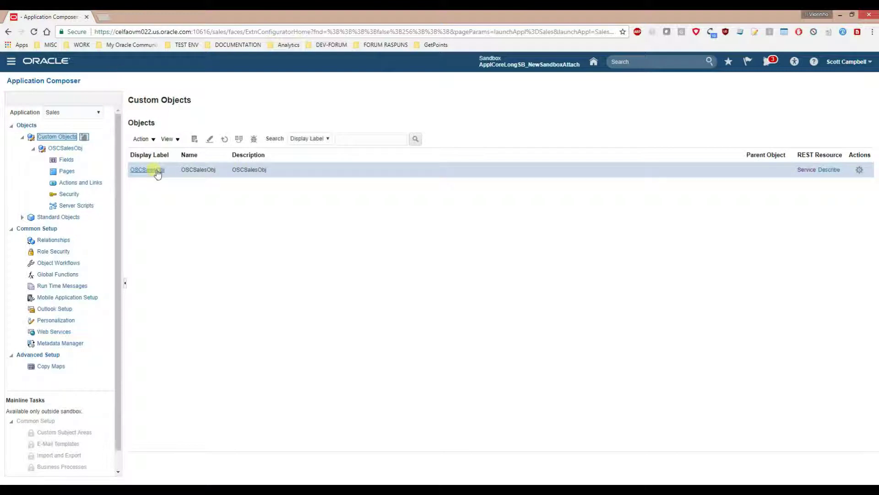
Open the OSCSalesObj REST service in a new tab, select its OSCSalesObj_c URL, and return
click(807, 170)
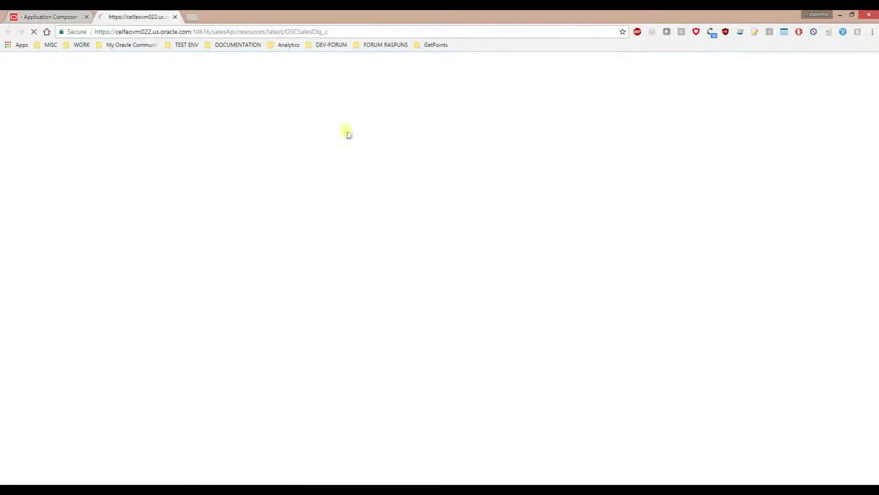
drag(341, 32, 103, 39)
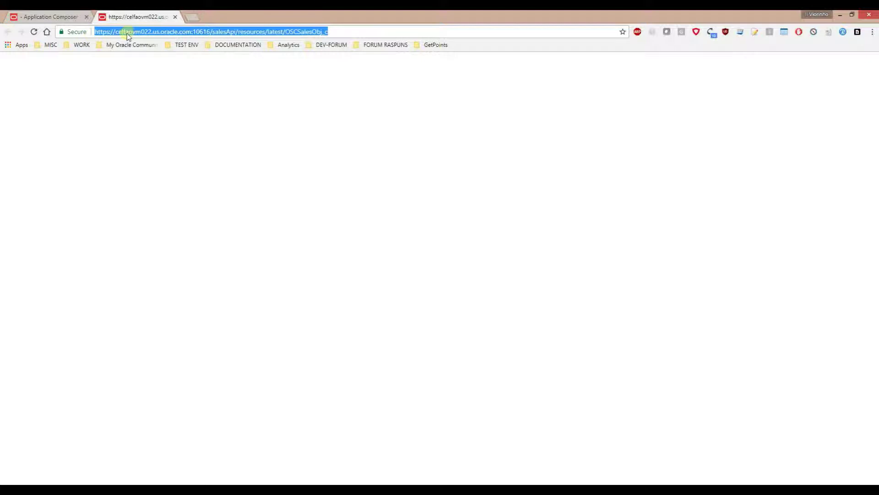
double_click(305, 33)
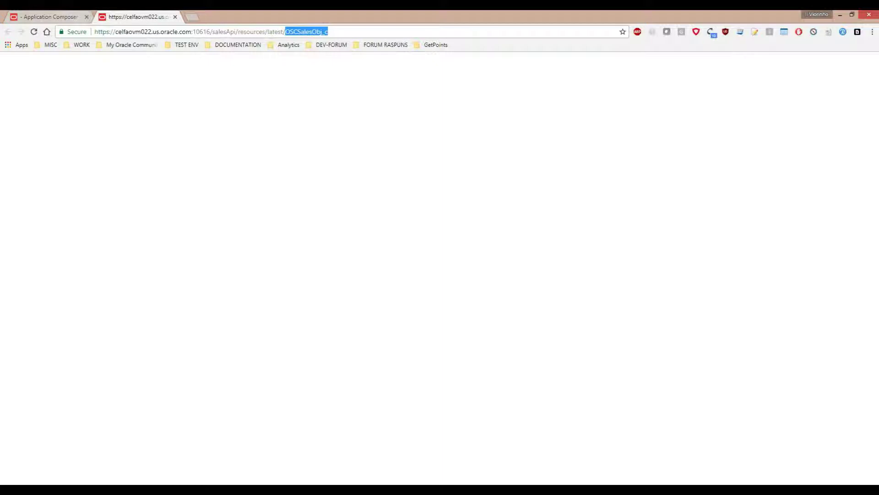
drag(333, 30, 100, 40)
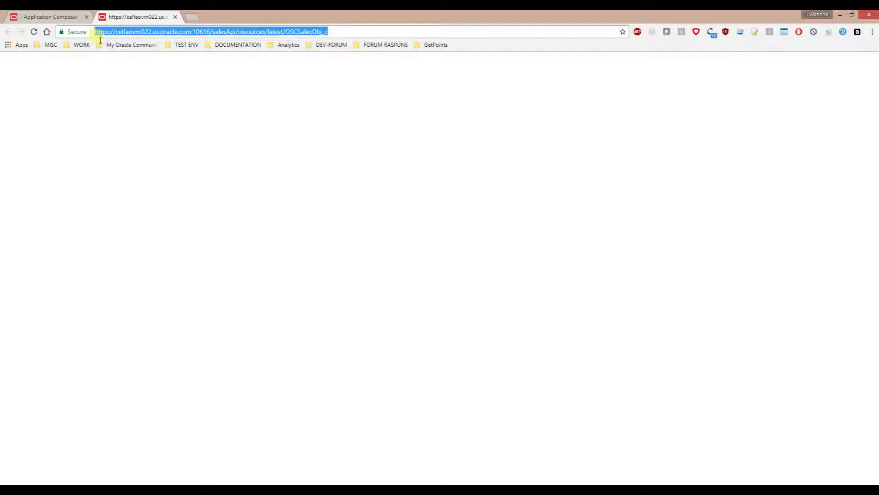
click(52, 16)
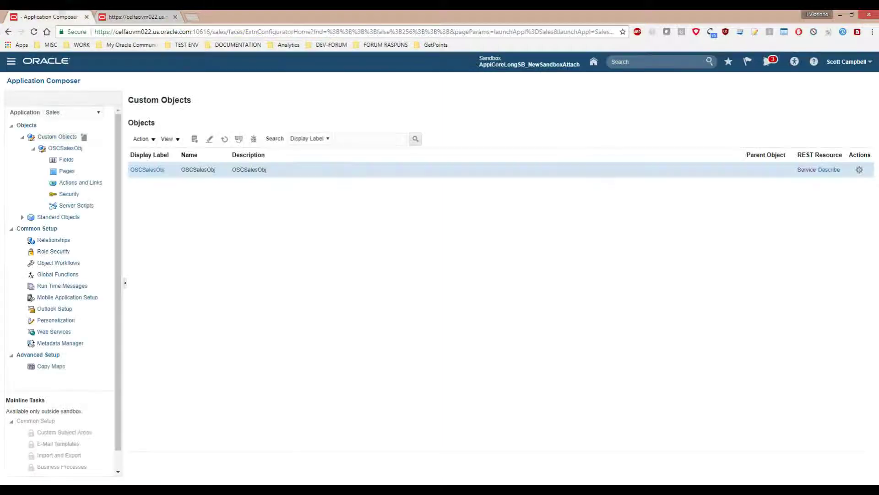
Open OSCSalesObj's Default details page layout and locate the Attachments field in Summary
click(67, 171)
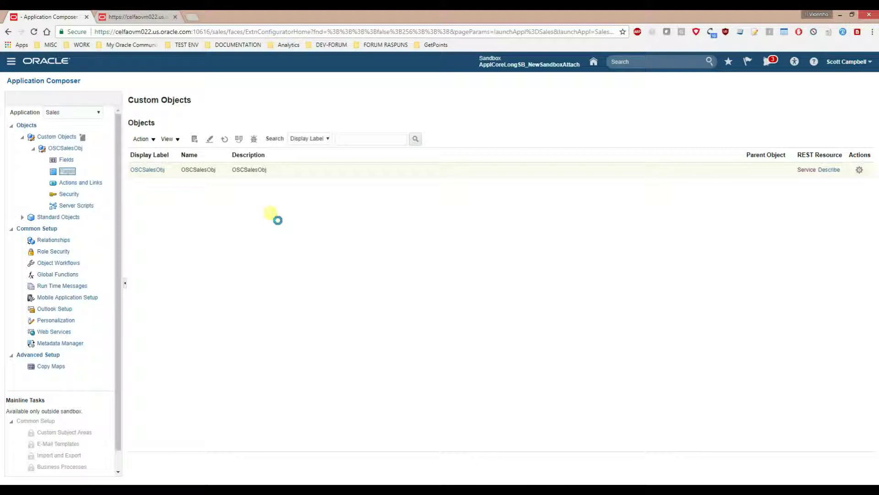
scroll(334, 320, down, 2)
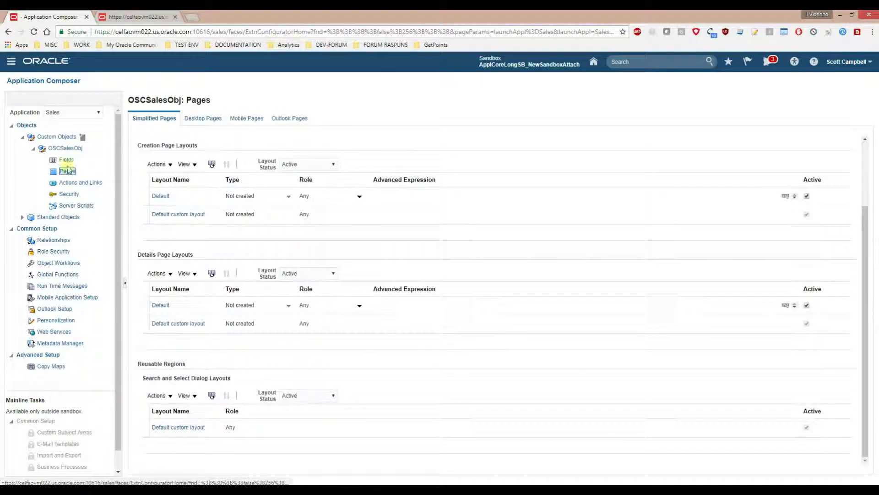
click(168, 257)
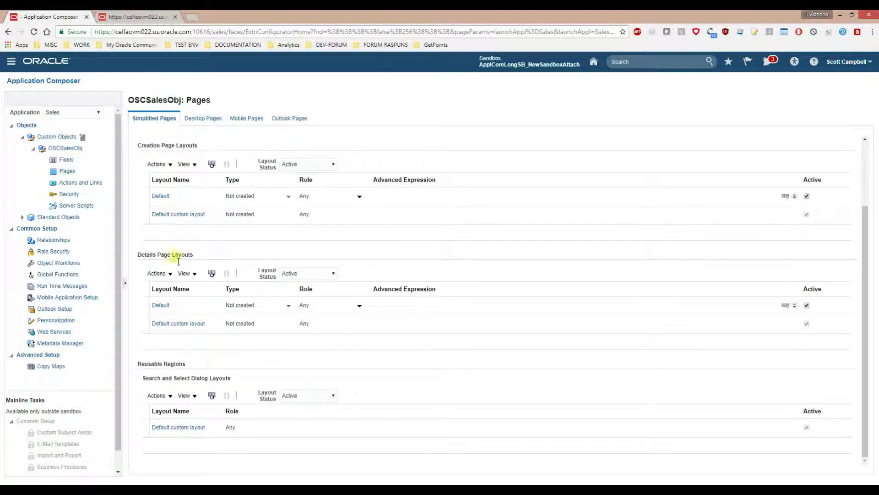
click(259, 327)
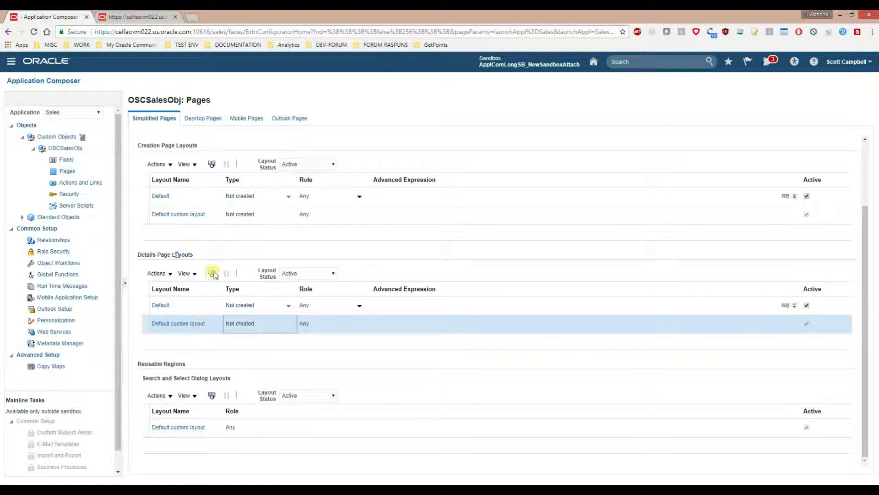
click(165, 309)
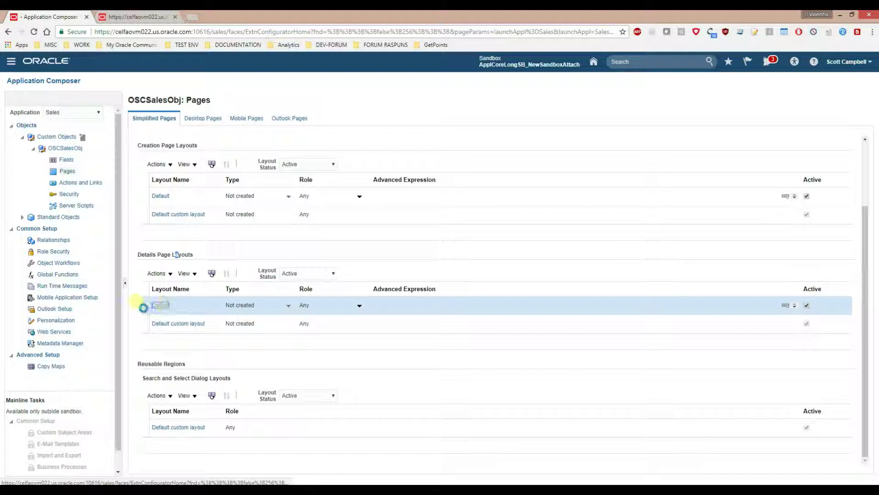
drag(692, 290, 651, 292)
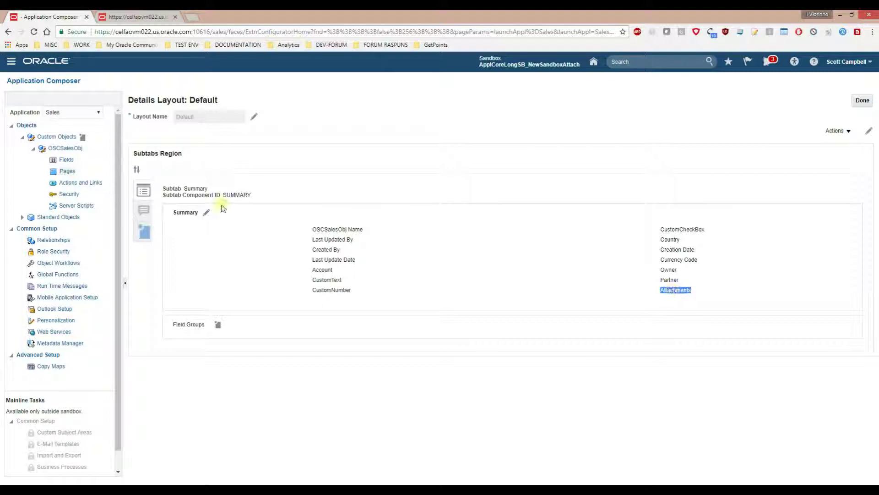
Move Attachments out of and back into the Summary fields, cancel, and exit with Done
click(207, 212)
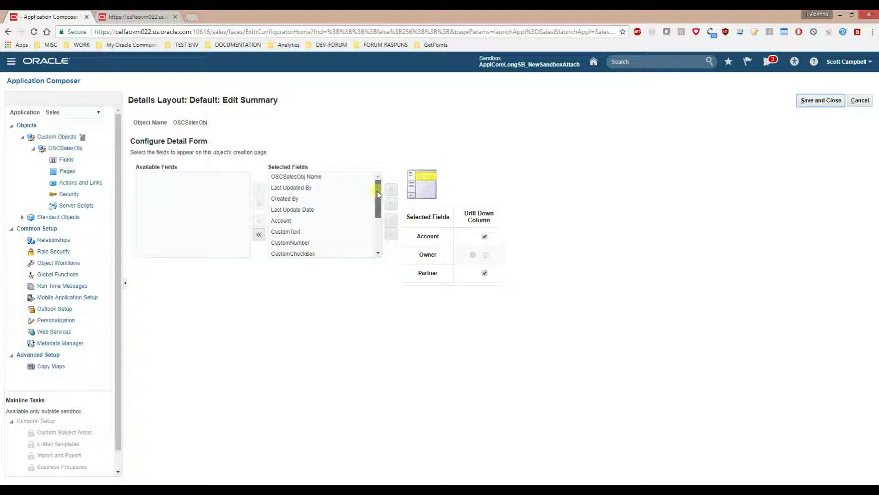
drag(378, 194, 374, 256)
drag(313, 258, 285, 168)
click(143, 177)
double_click(176, 177)
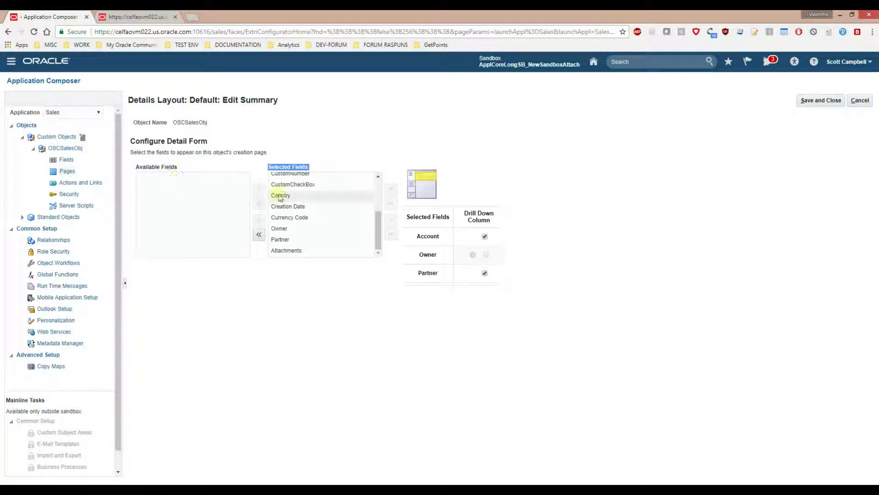
click(863, 102)
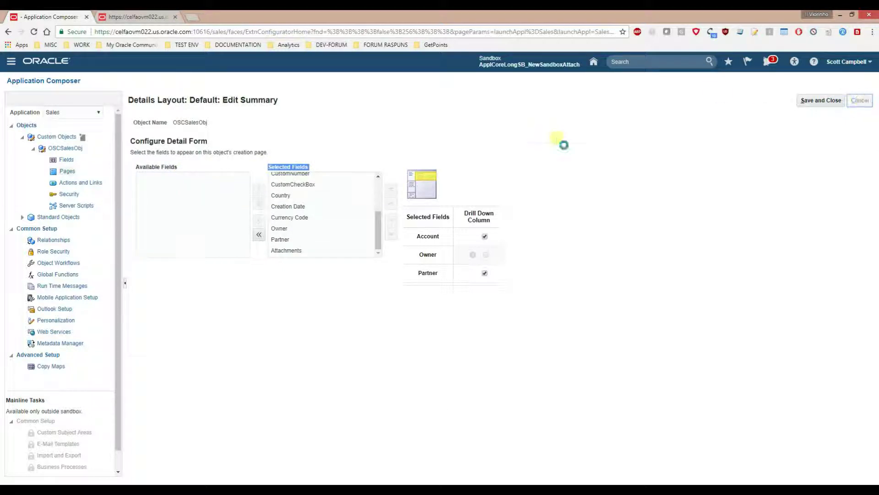
drag(713, 301, 625, 291)
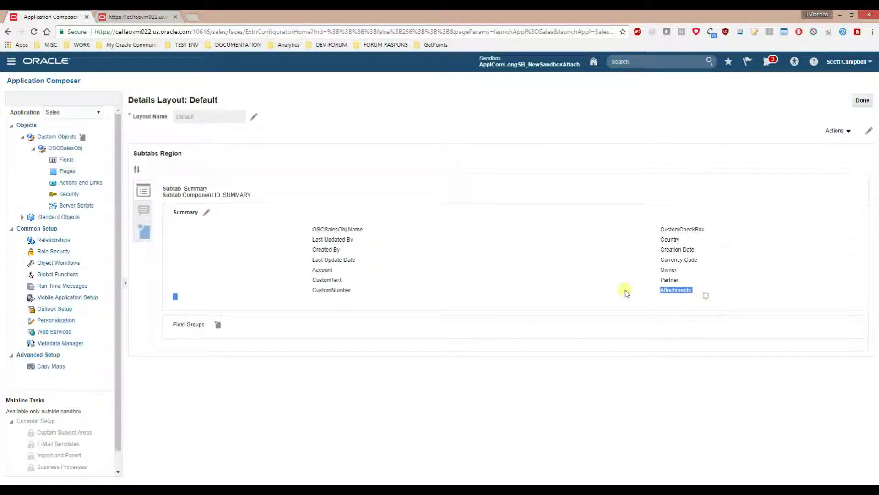
click(855, 103)
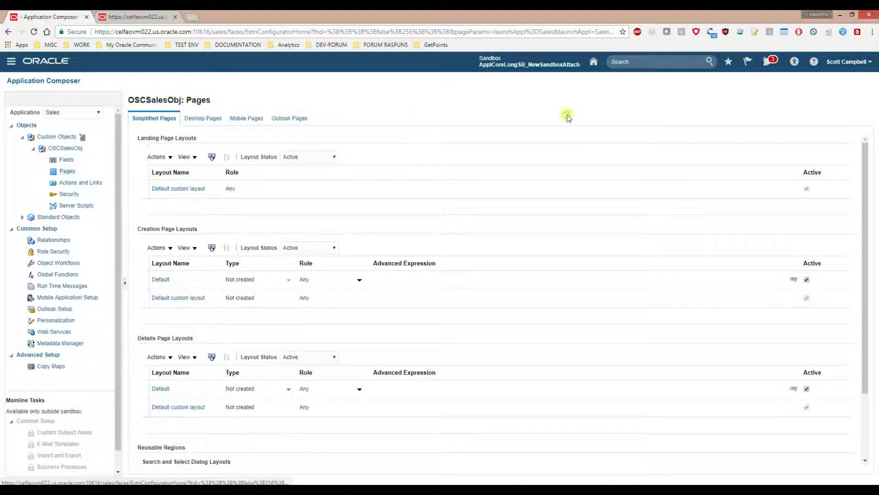
click(153, 17)
click(342, 32)
drag(342, 35, 76, 35)
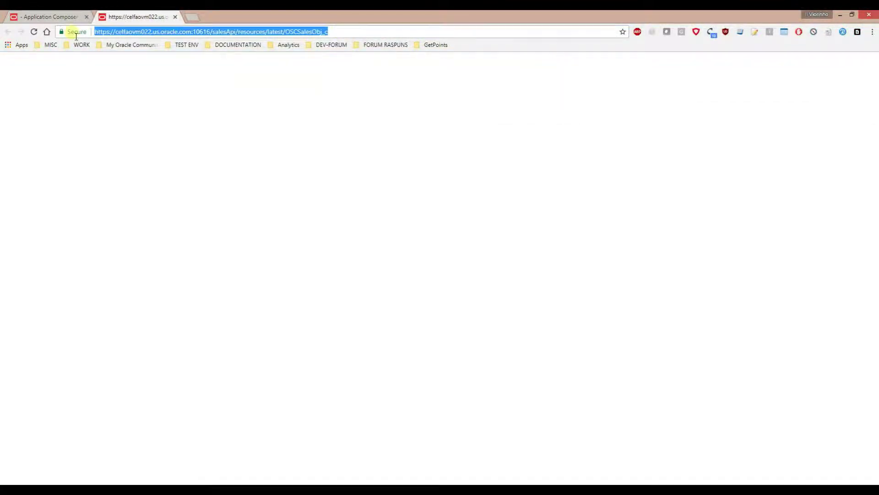
click(57, 17)
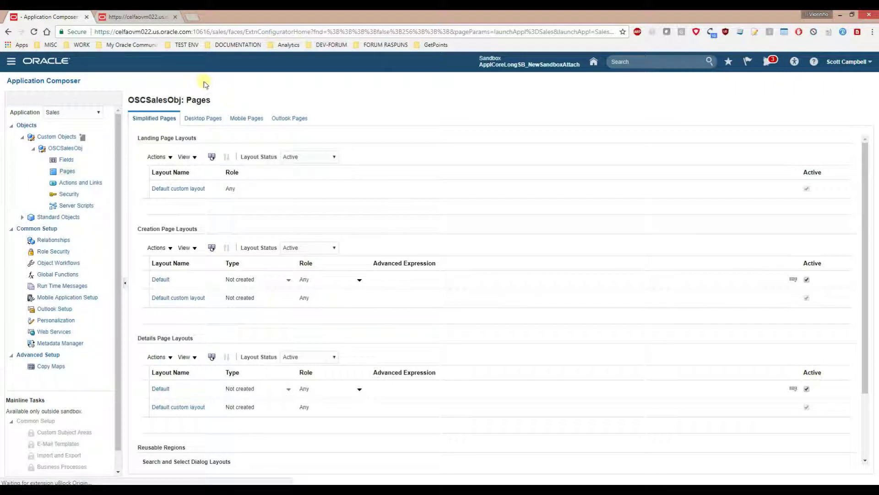
click(415, 361)
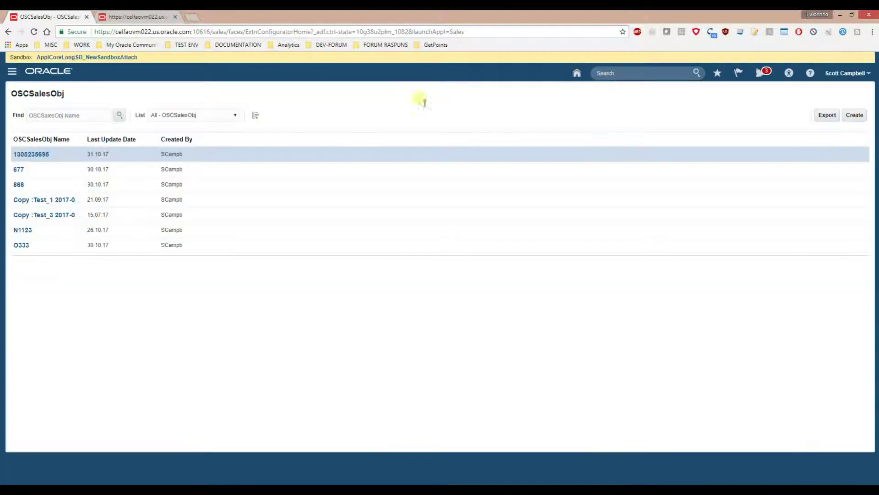
click(36, 154)
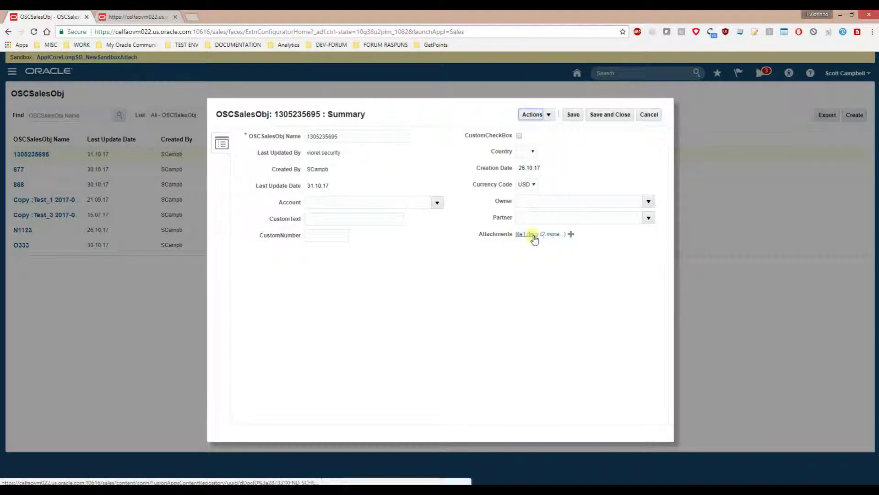
click(551, 234)
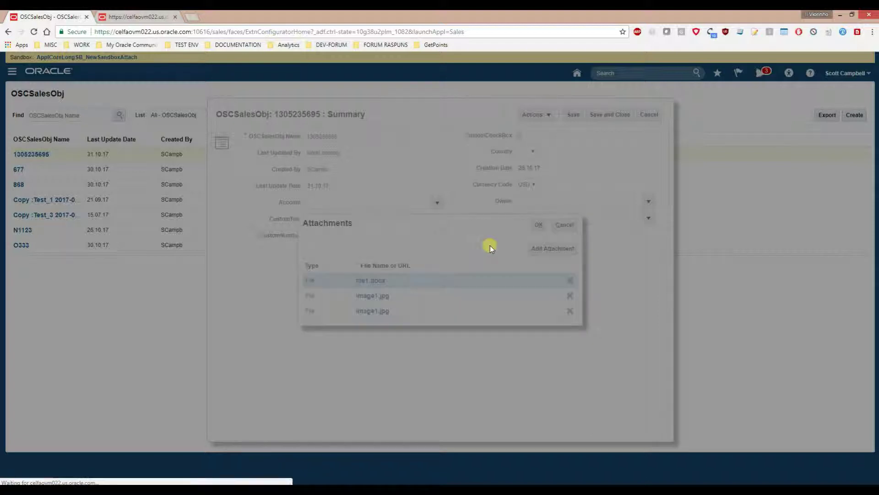
click(379, 282)
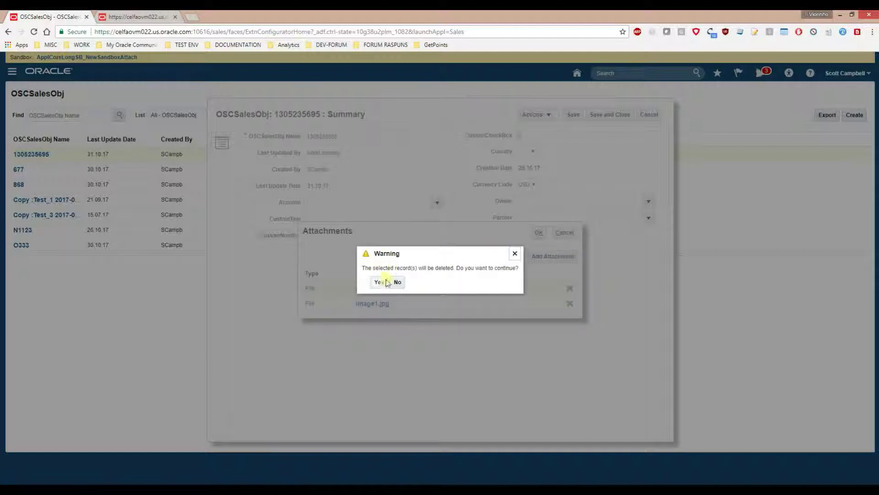
click(379, 281)
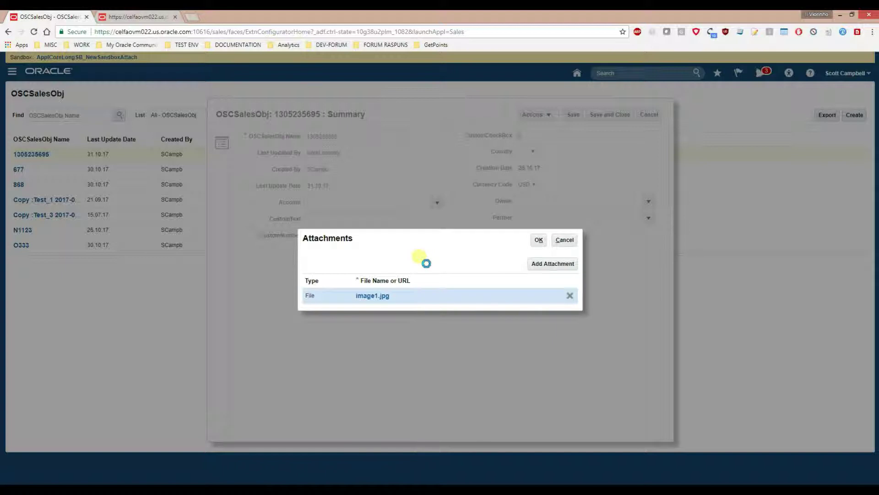
click(379, 281)
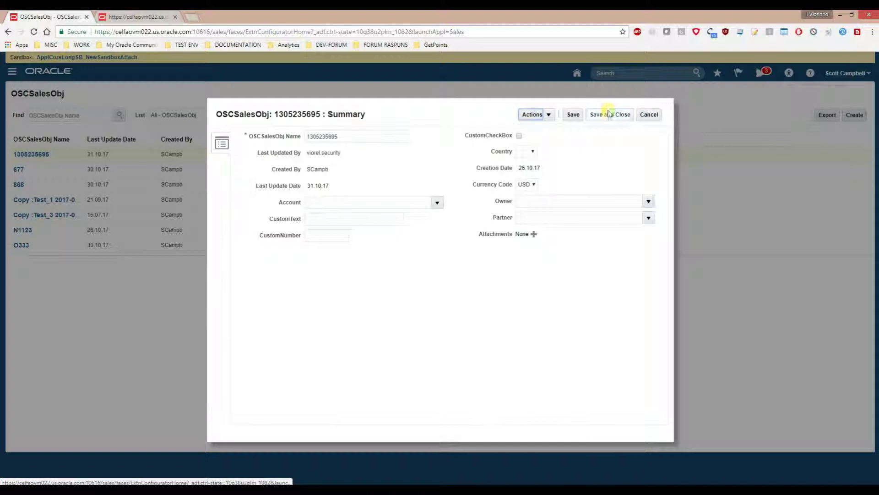
click(609, 115)
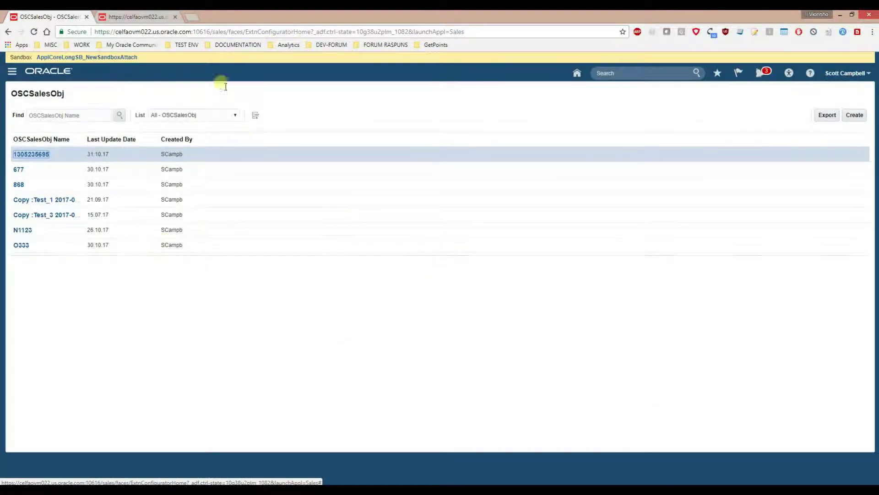
Copy the OSCSalesObj_c REST URL from the second tab and return to the list tab
click(165, 16)
drag(351, 36, 72, 33)
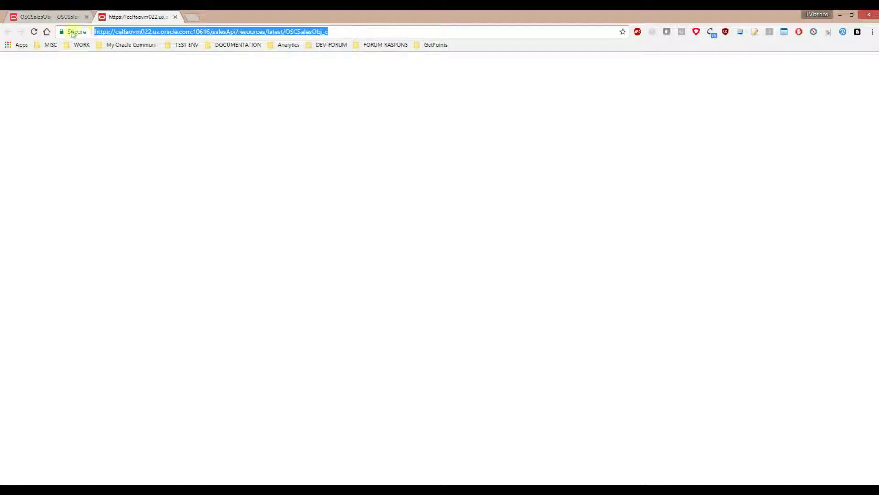
right_click(102, 32)
click(142, 64)
click(55, 16)
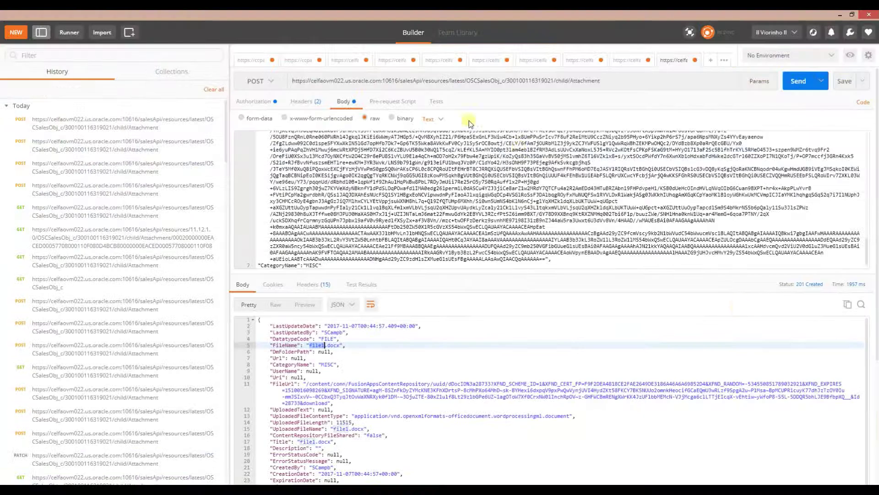
Open a new Postman request and paste the OSCSalesObj_c REST URL as its address
click(632, 62)
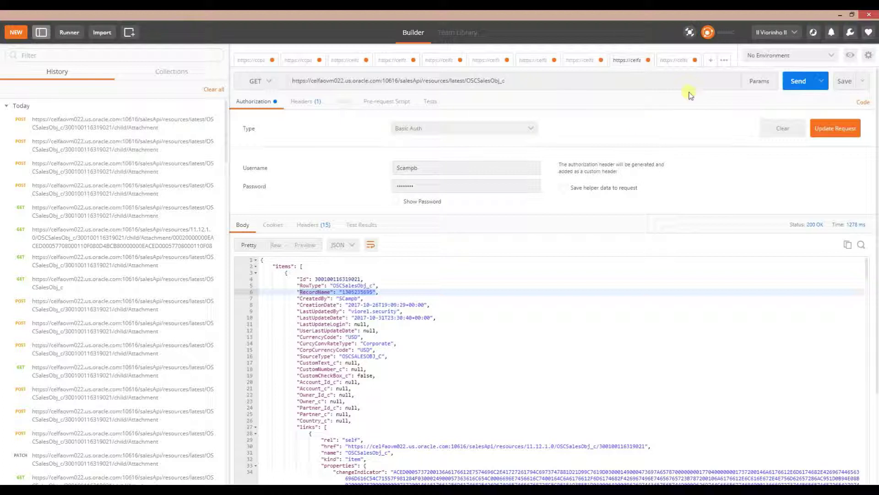
click(676, 63)
click(710, 62)
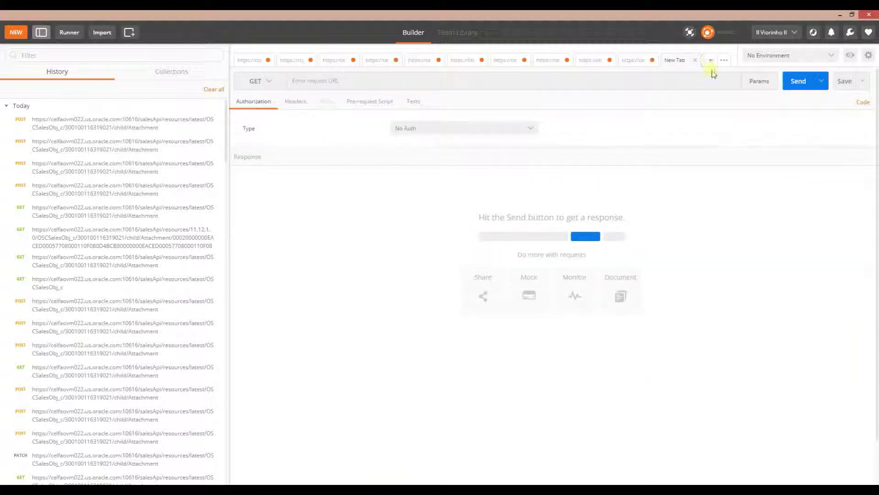
click(345, 82)
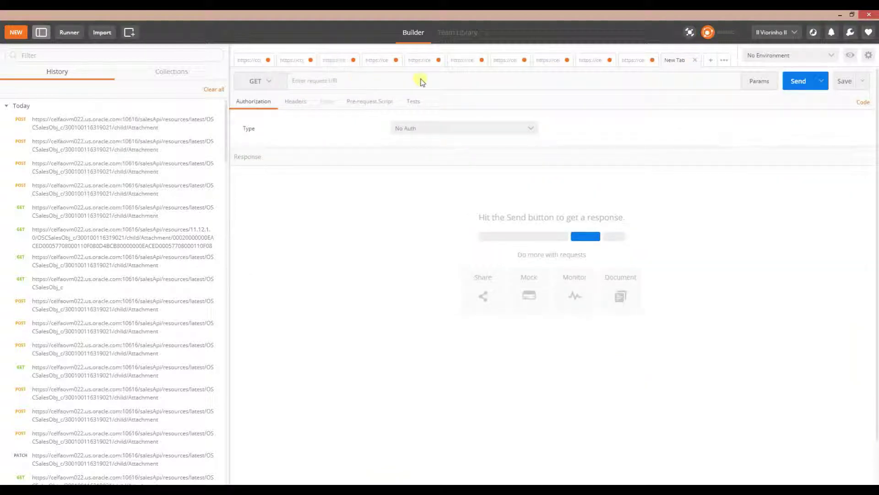
right_click(307, 85)
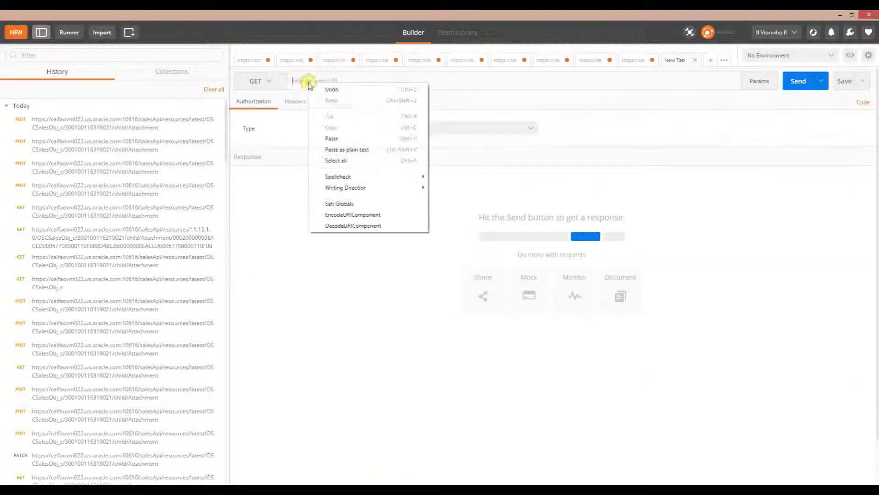
click(337, 137)
drag(504, 82, 290, 82)
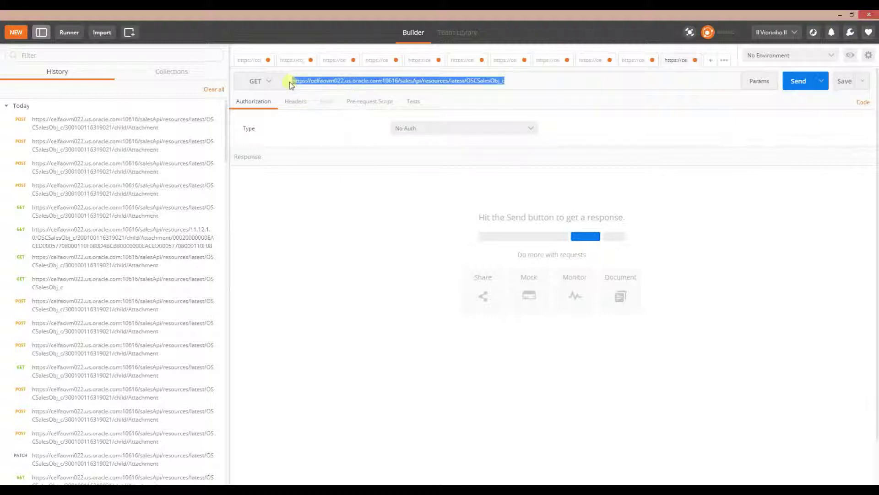
Set authorization to Basic Auth and enter the account username and password
click(451, 127)
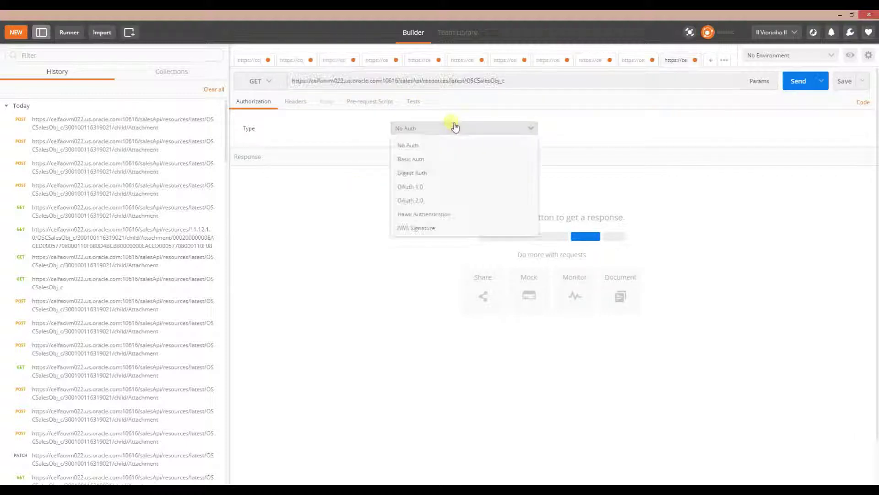
click(411, 160)
drag(412, 168, 353, 170)
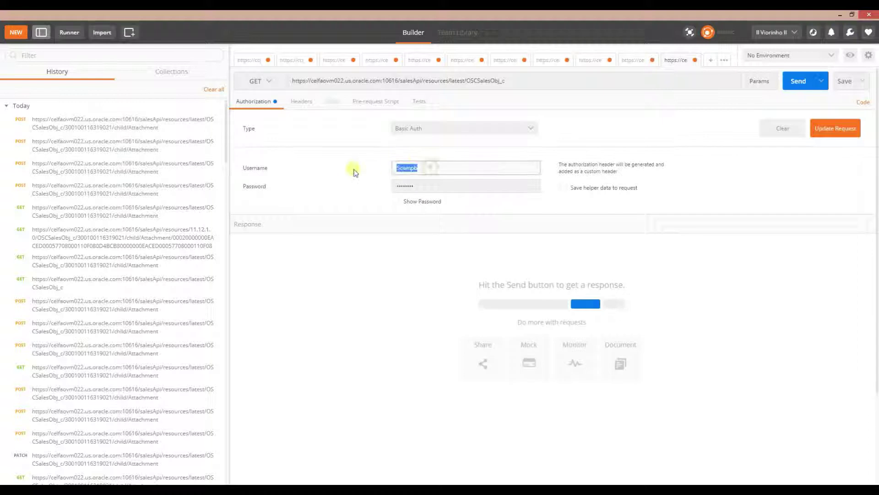
click(435, 192)
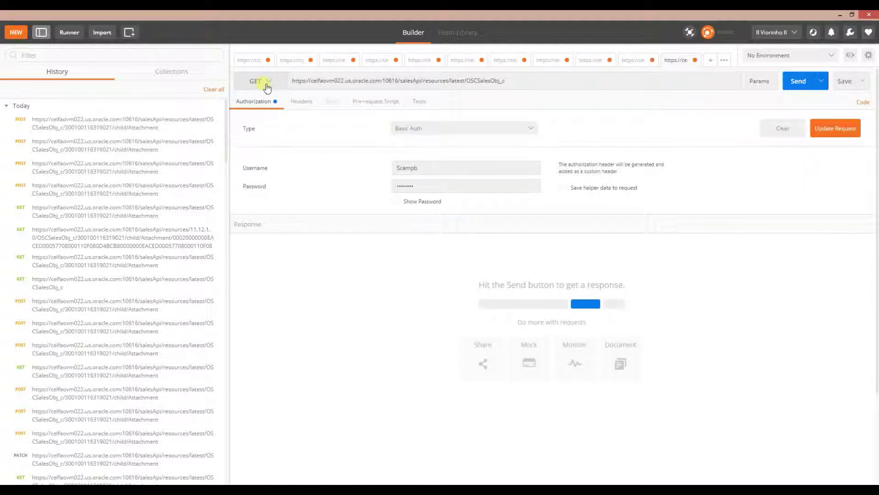
Send the GET request and review the JSON response, confirming a count of 7 records
click(799, 81)
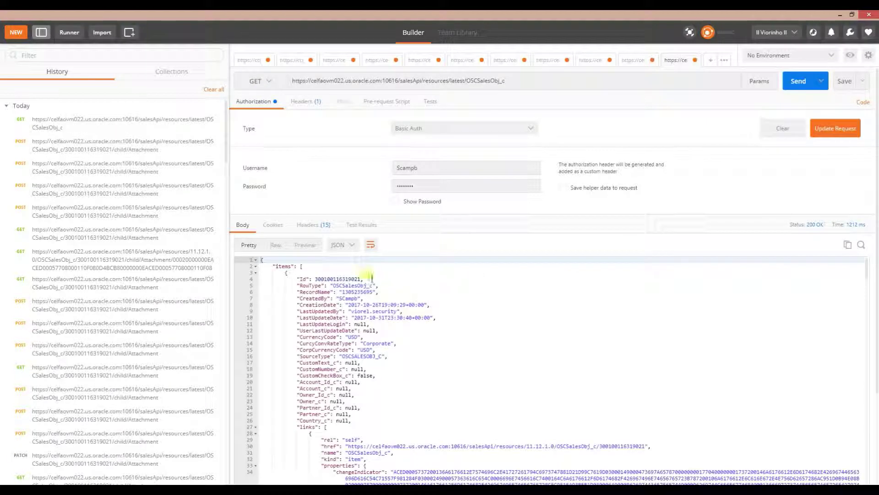
drag(276, 269, 354, 360)
scroll(361, 356, down, 14)
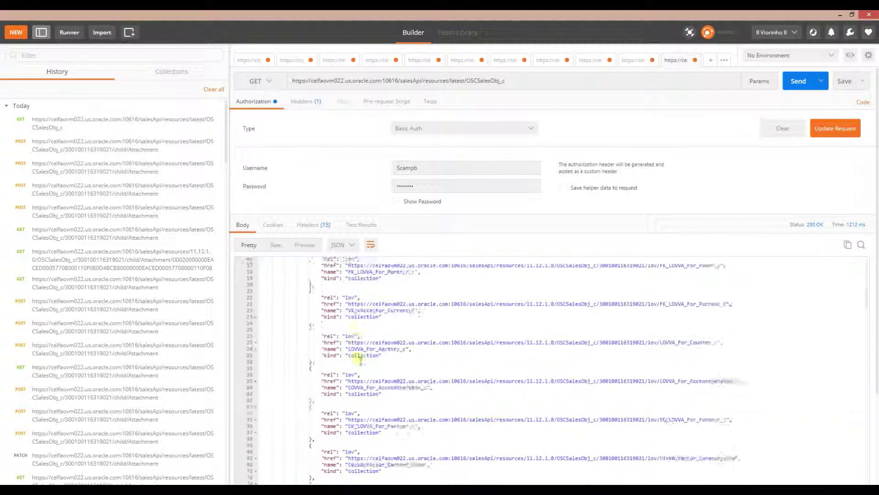
drag(867, 308, 865, 404)
scroll(527, 380, down, 15)
click(523, 376)
scroll(525, 381, down, 11)
drag(595, 396, 592, 416)
click(594, 435)
key(ctrl+End)
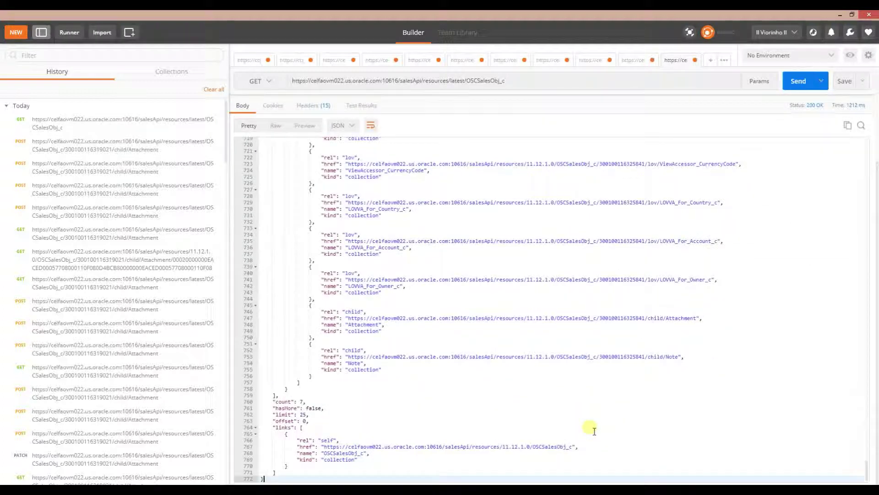
drag(275, 402, 321, 416)
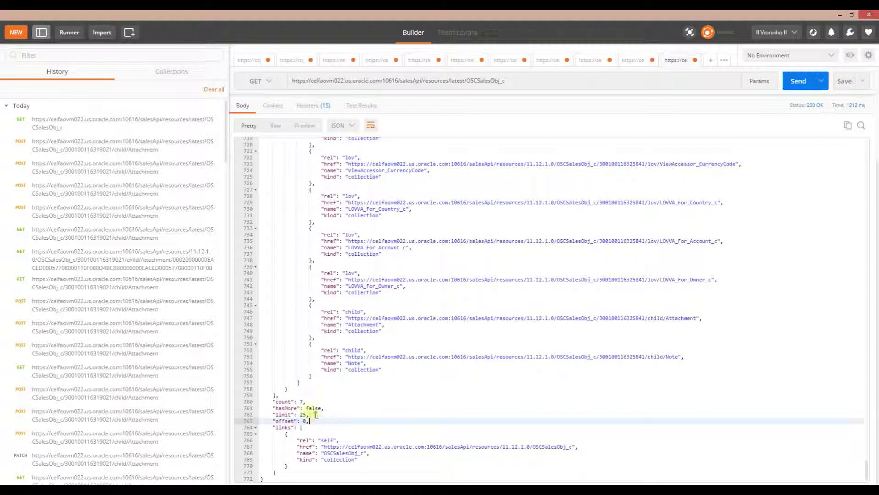
click(310, 415)
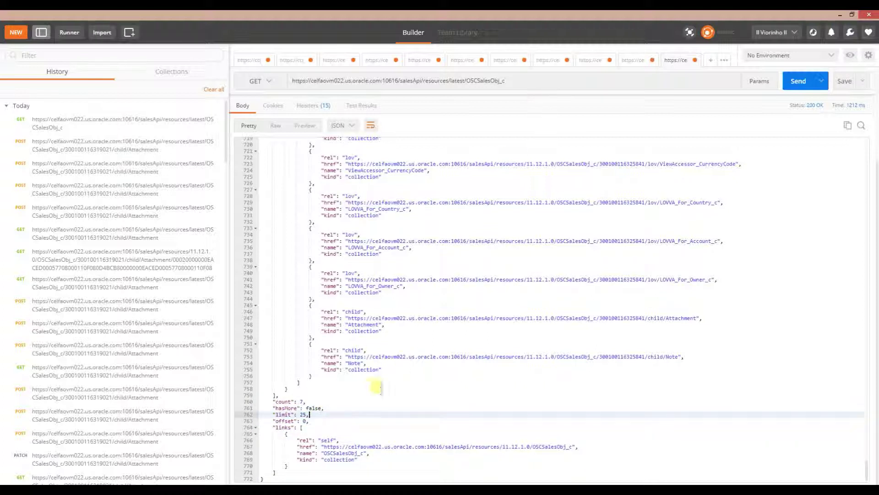
key(ctrl+Home)
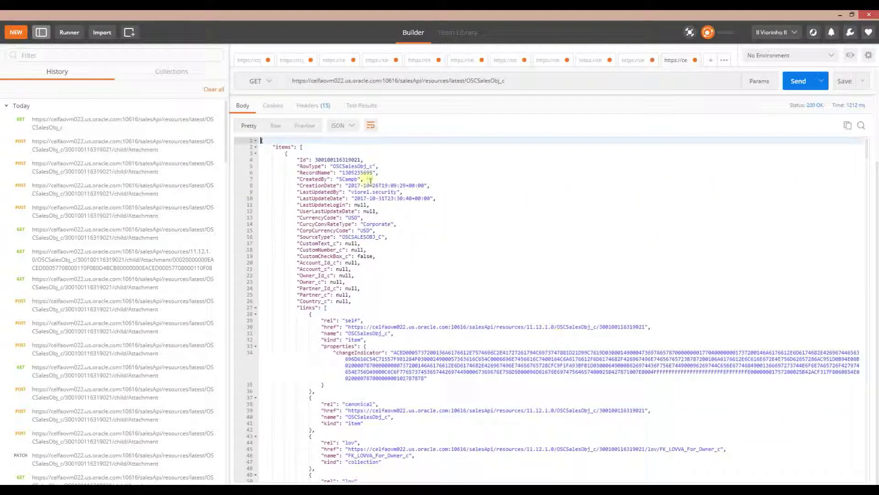
Select the first record's child Attachment href in the response
drag(298, 160, 373, 271)
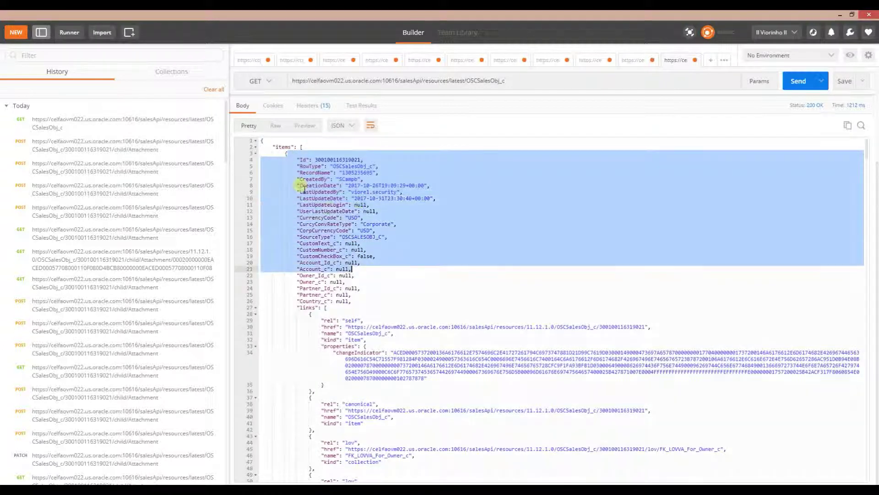
click(293, 249)
scroll(288, 271, down, 1)
drag(297, 252, 337, 256)
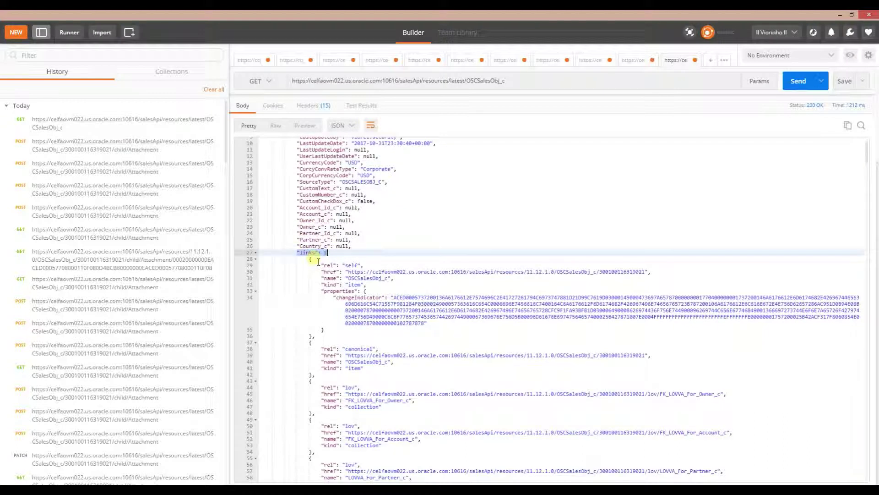
scroll(318, 261, down, 2)
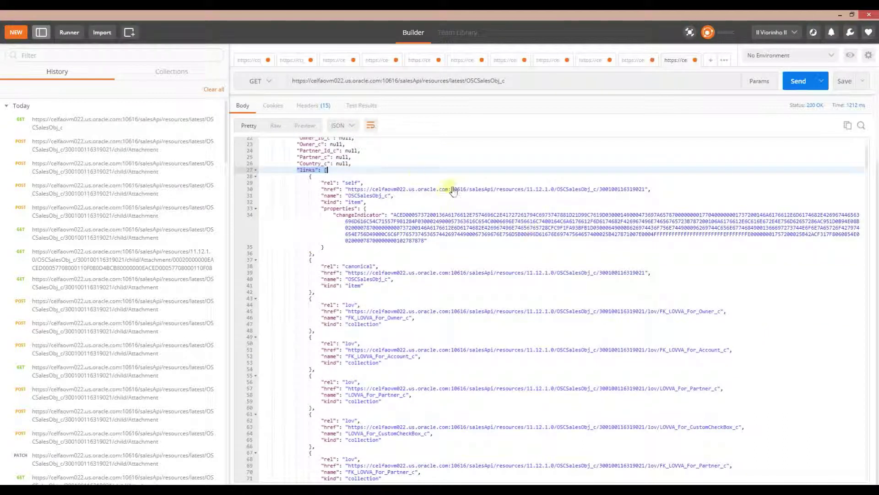
scroll(306, 235, down, 1)
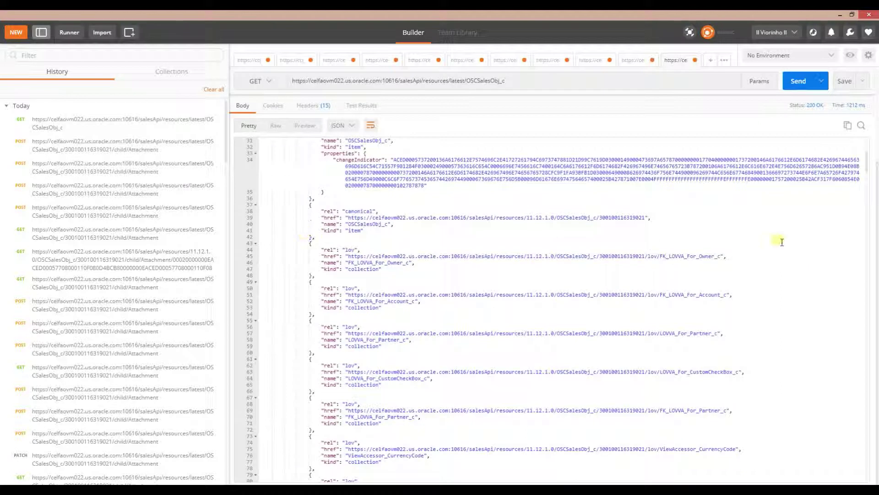
scroll(738, 264, down, 2)
scroll(739, 265, down, 1)
scroll(308, 243, down, 2)
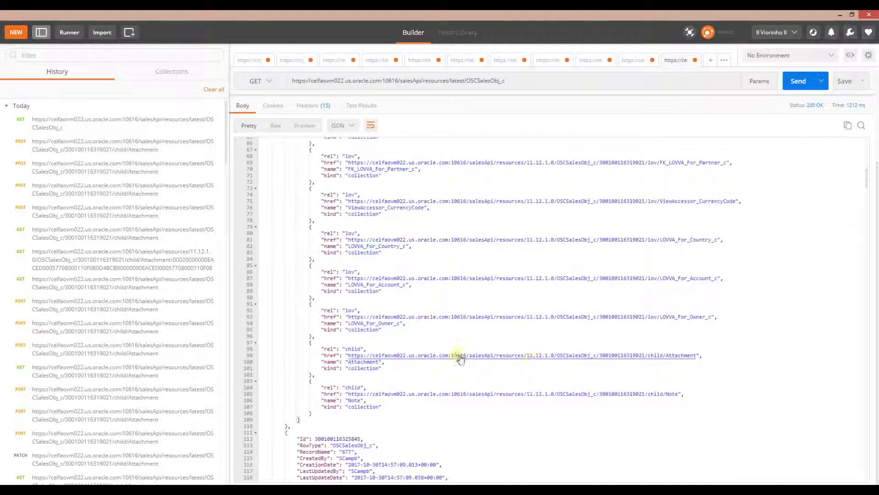
drag(698, 357, 366, 360)
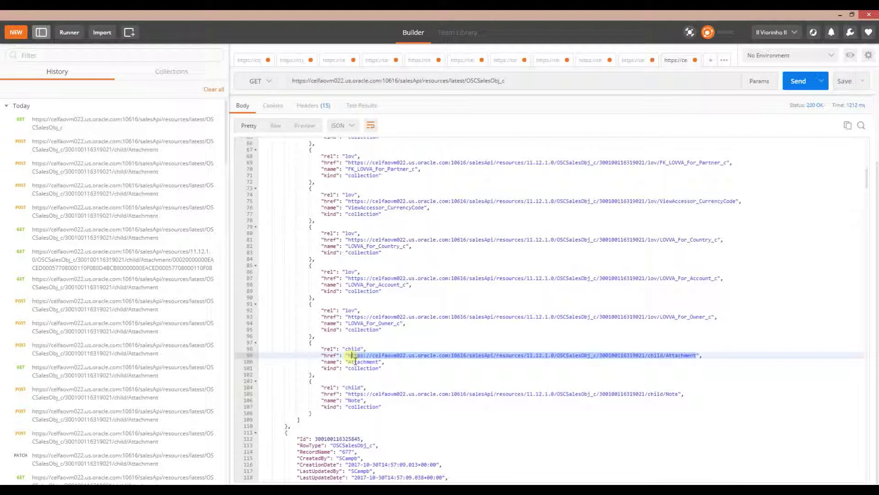
drag(350, 356, 352, 360)
Create a new request with the pasted Attachment URL and Basic Auth, and send it
click(711, 60)
click(408, 82)
key(ctrl+v)
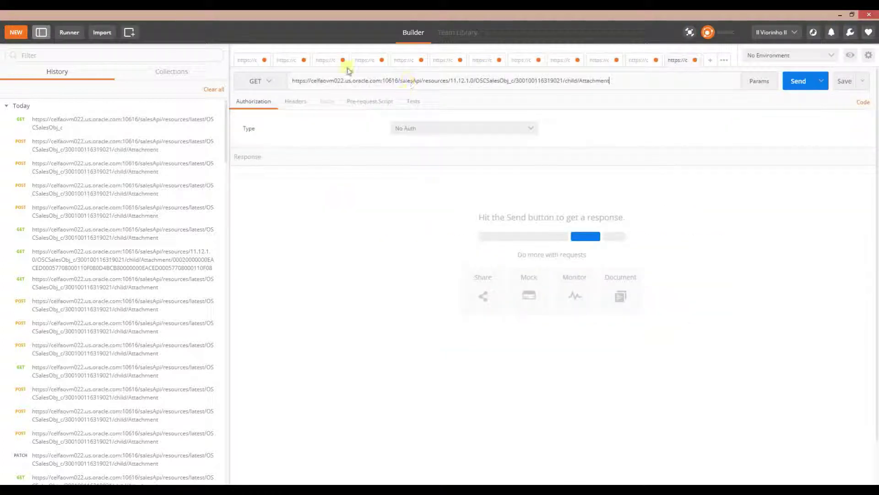
click(441, 129)
click(419, 159)
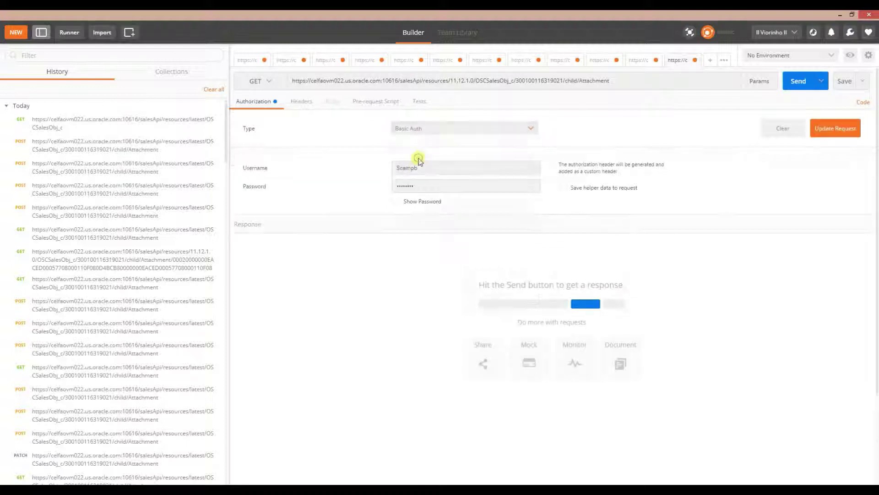
click(805, 81)
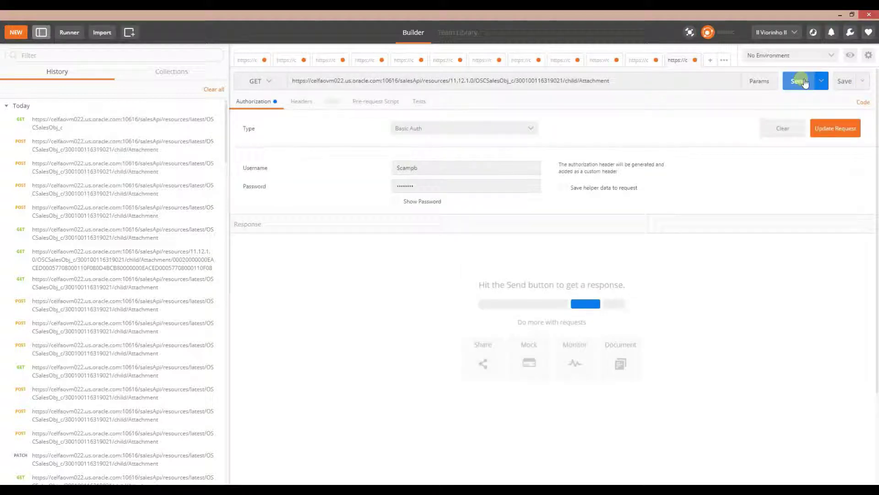
Replace version 11.12.1.0 with latest in the request URL
drag(293, 81, 311, 80)
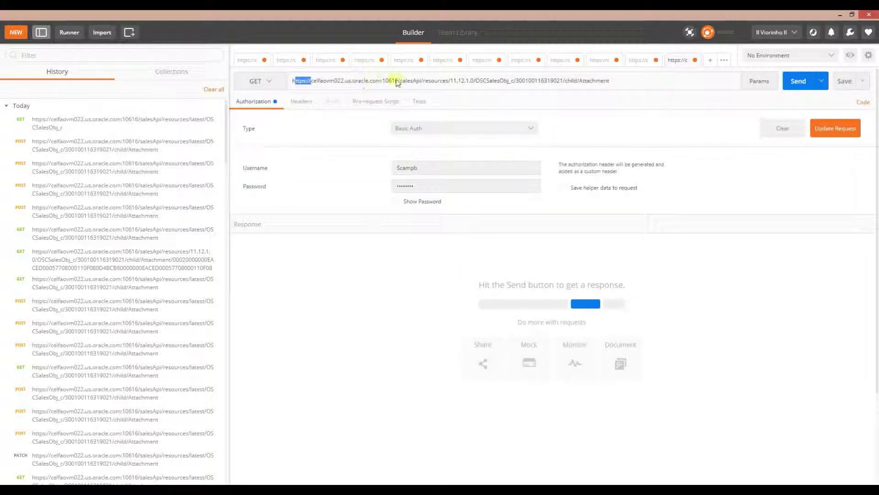
drag(398, 81, 292, 81)
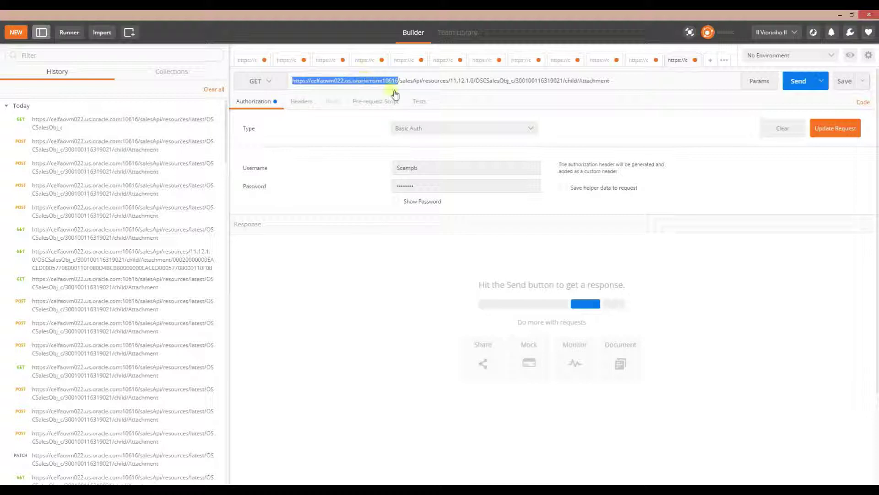
click(408, 81)
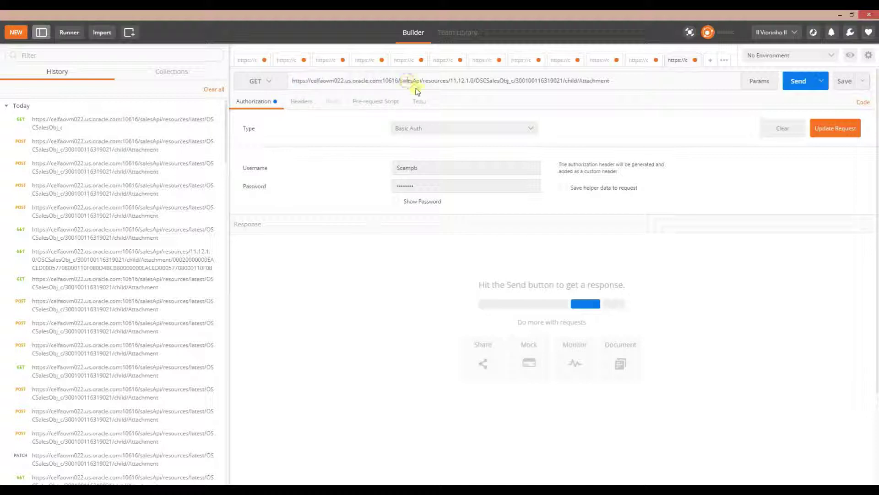
double_click(435, 81)
text(latest)
double_click(460, 81)
double_click(483, 82)
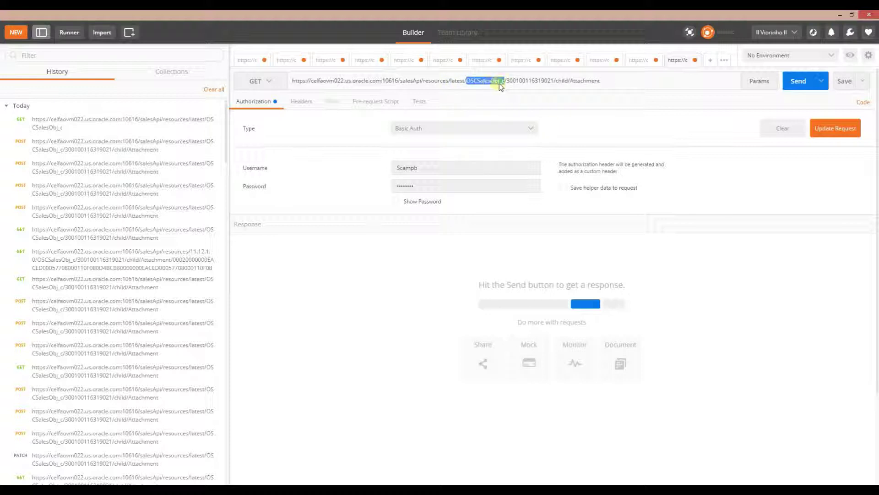
click(526, 80)
double_click(526, 81)
click(641, 60)
scroll(390, 223, up, 5)
scroll(390, 223, up, 10)
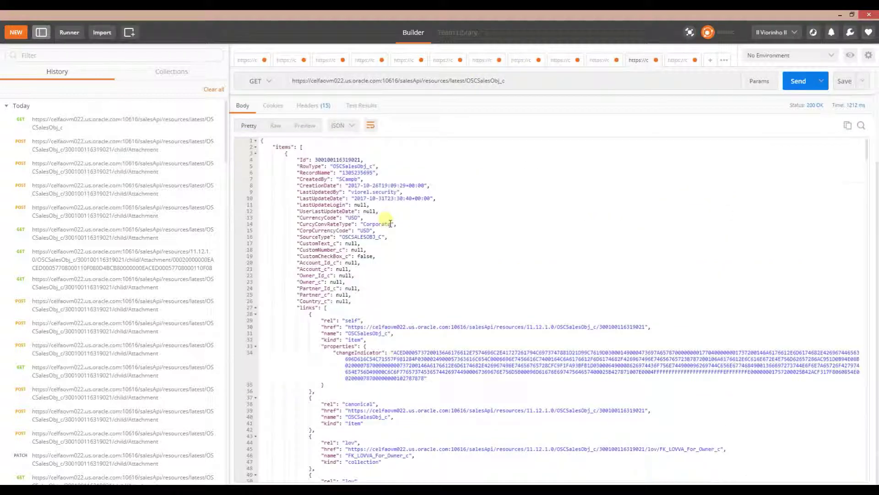
double_click(339, 205)
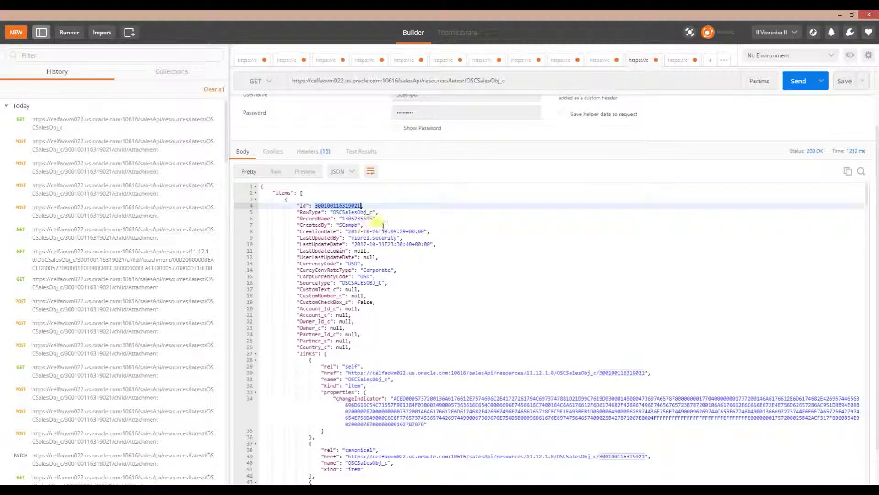
click(673, 57)
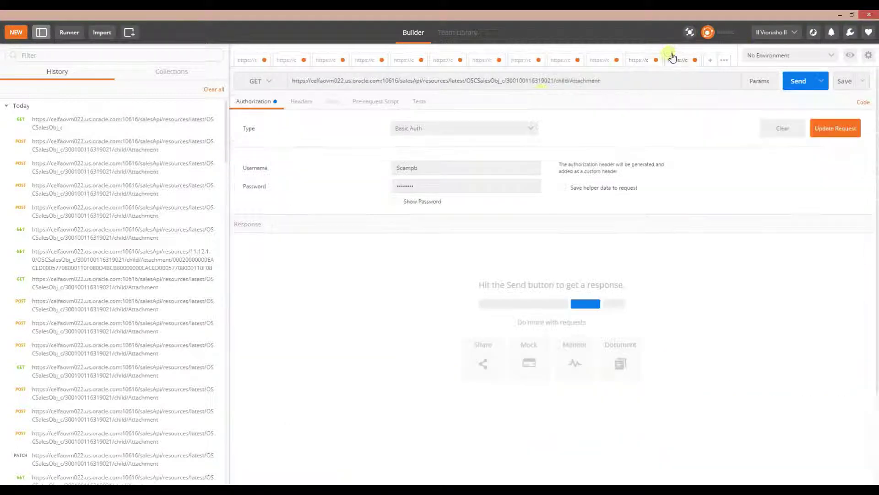
double_click(532, 80)
double_click(563, 80)
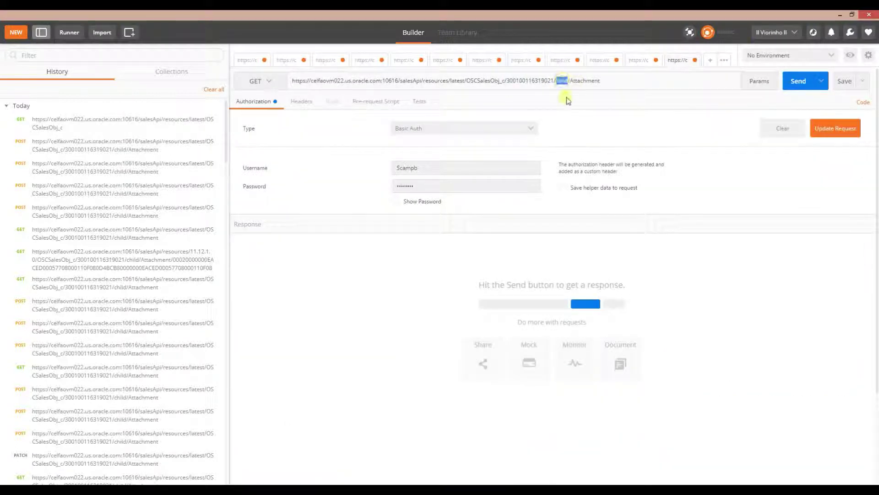
double_click(585, 82)
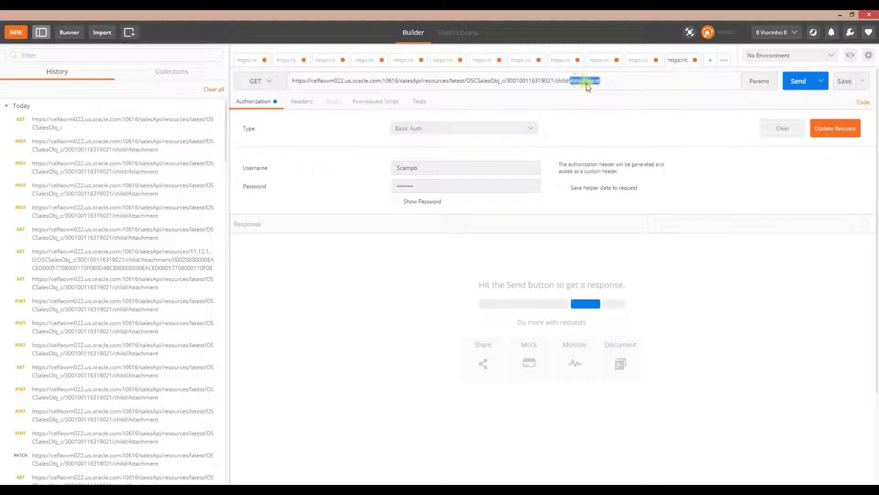
double_click(562, 81)
double_click(586, 82)
Send the GET to see an empty attachment list (count 0), then switch the method to POST
click(800, 86)
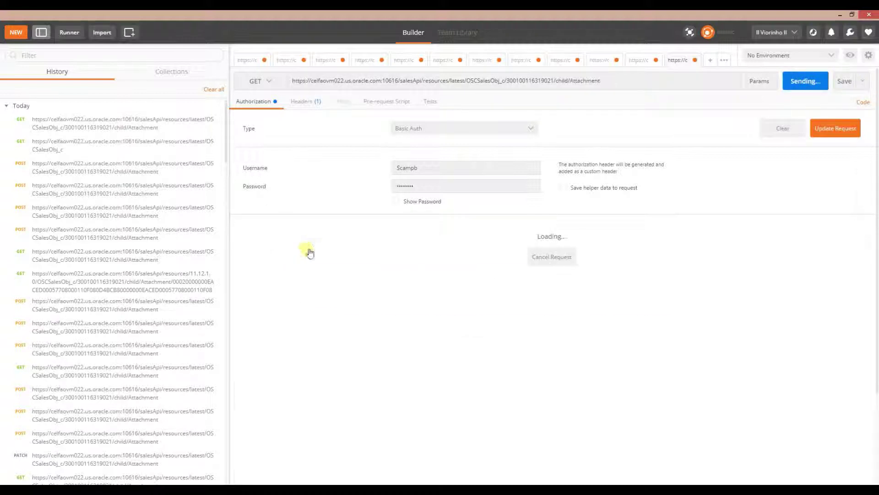
drag(282, 358, 250, 257)
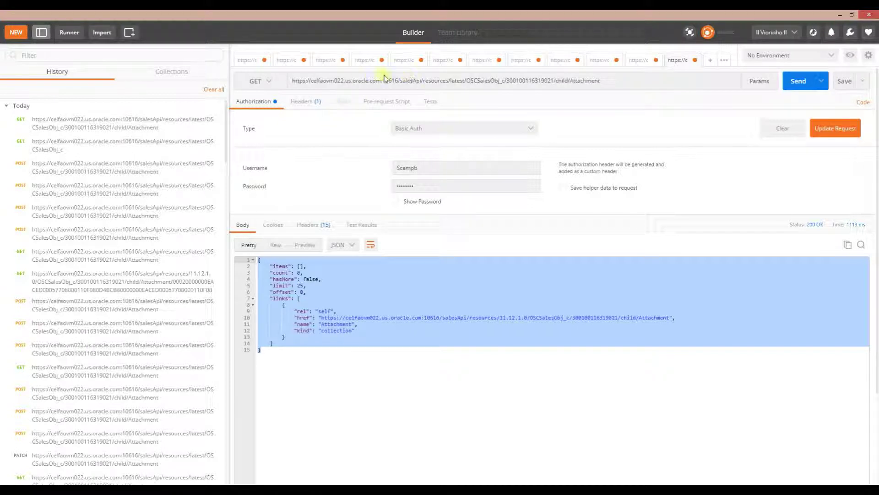
click(269, 82)
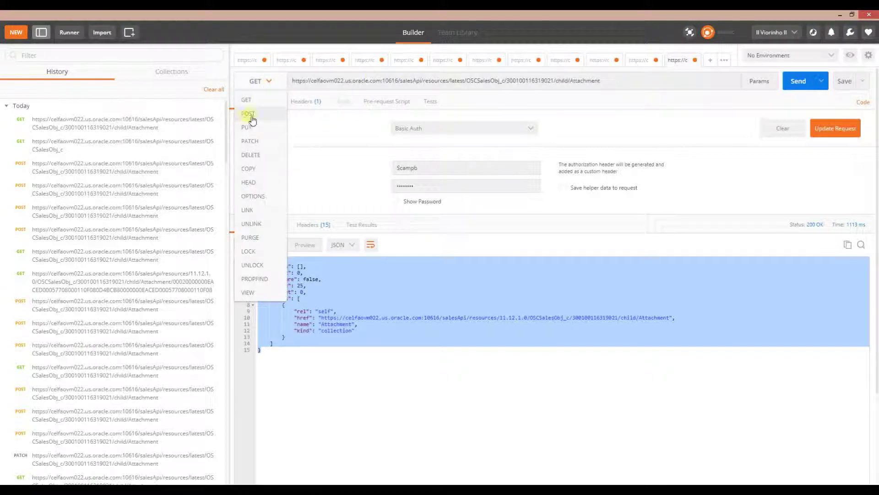
click(248, 114)
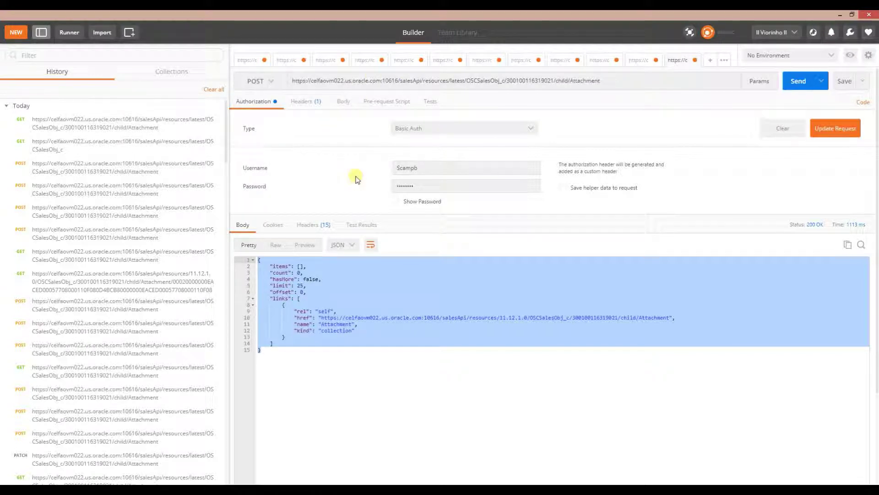
click(310, 101)
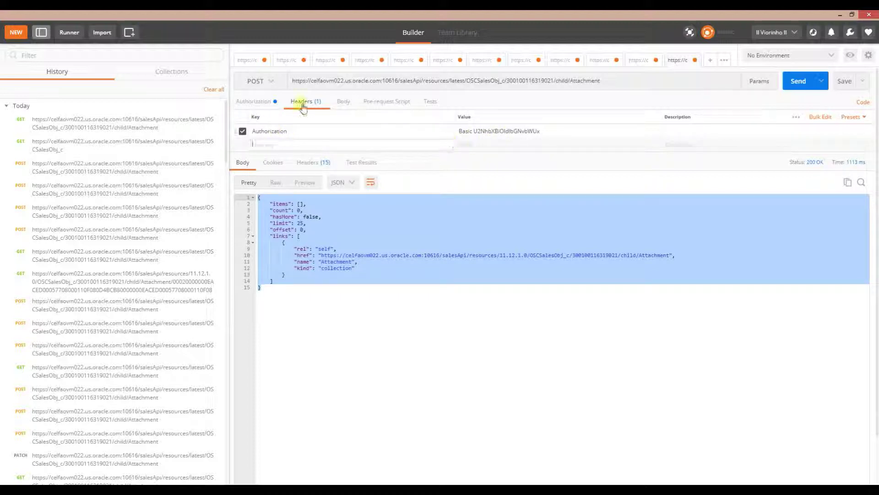
click(270, 99)
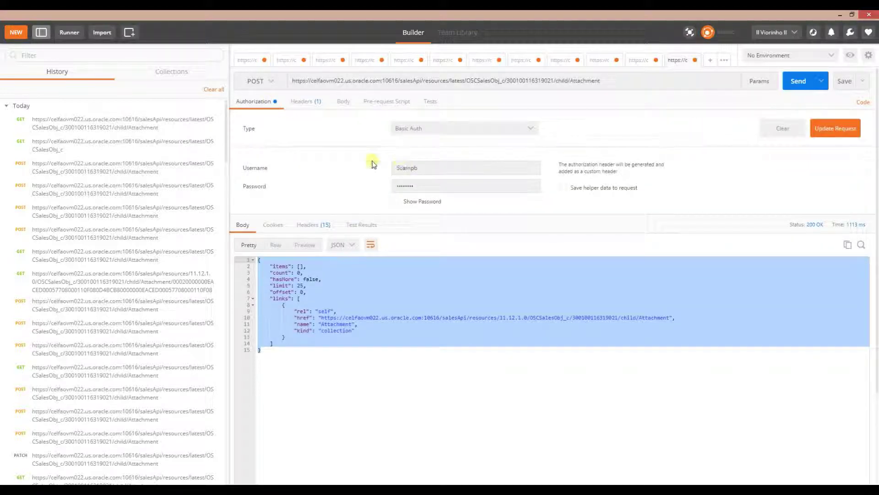
click(312, 102)
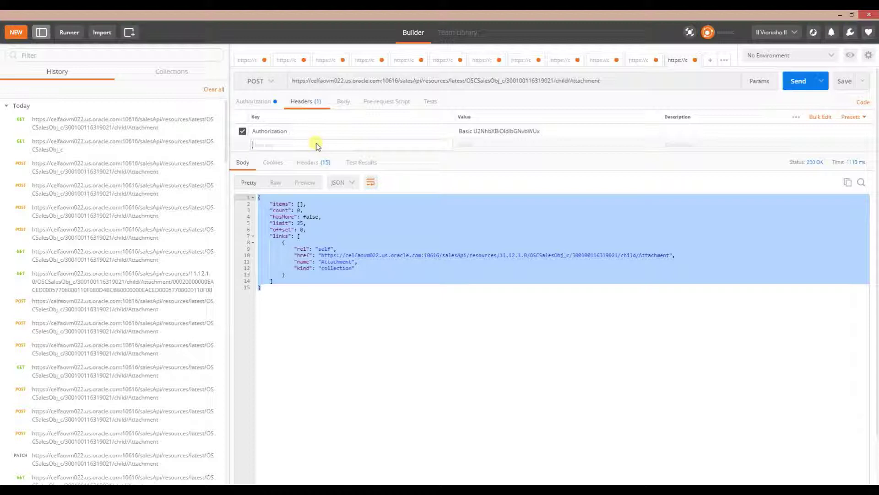
Make Content-Type the first header key of the new attachment request
text(conte)
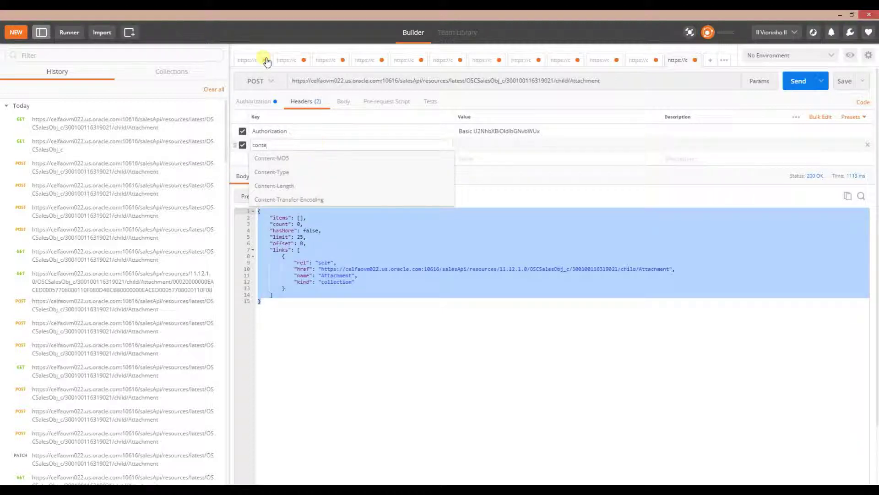
click(286, 173)
click(467, 145)
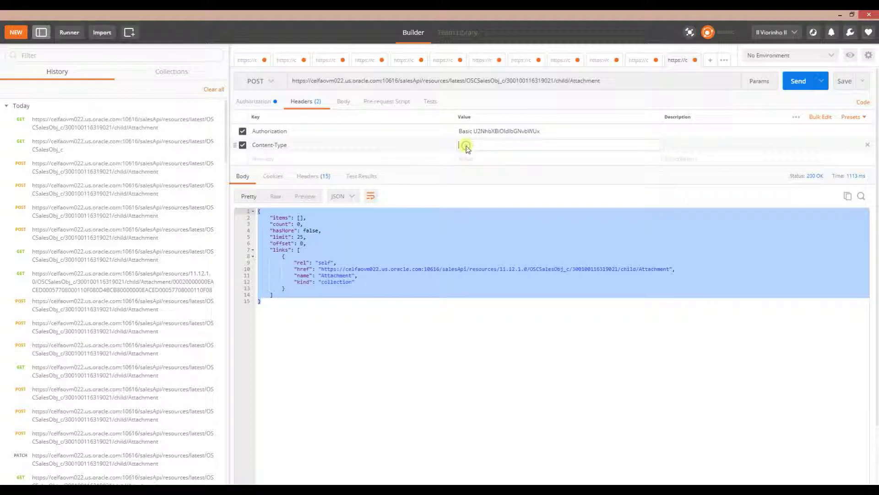
Copy the Content-Type value from the earlier POST attachment request's headers
click(639, 60)
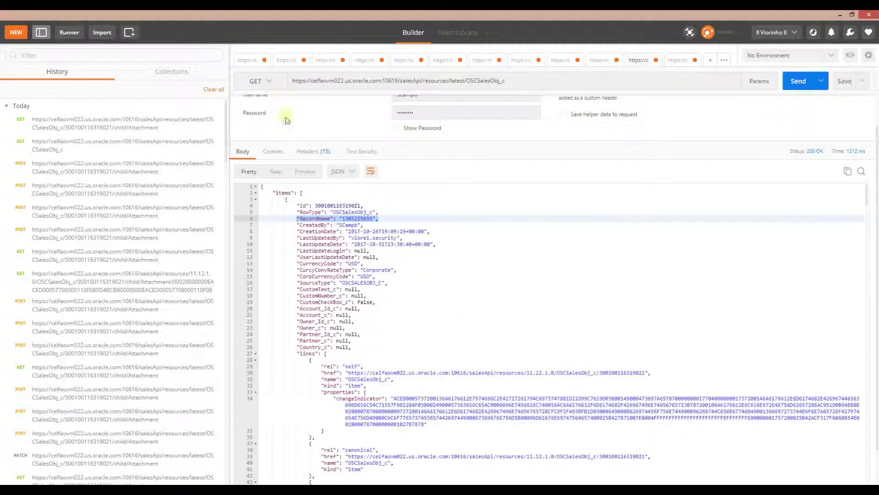
scroll(362, 142, up, 1)
click(304, 100)
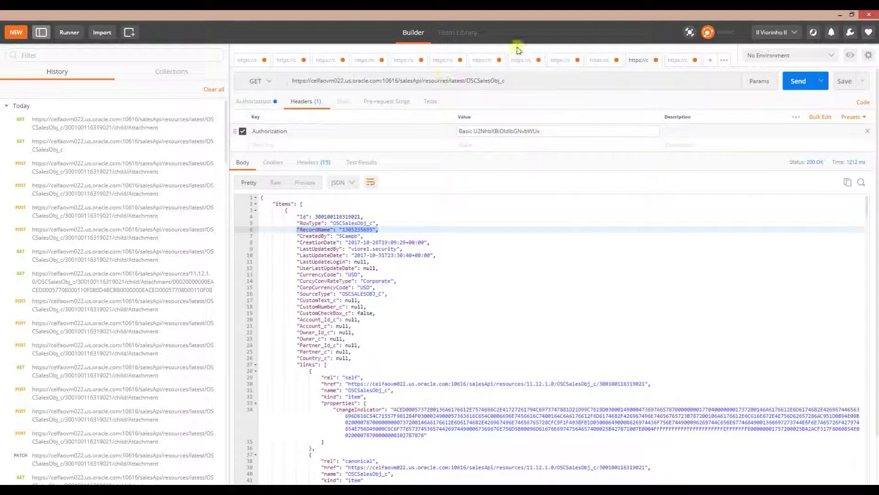
click(599, 60)
scroll(392, 126, up, 5)
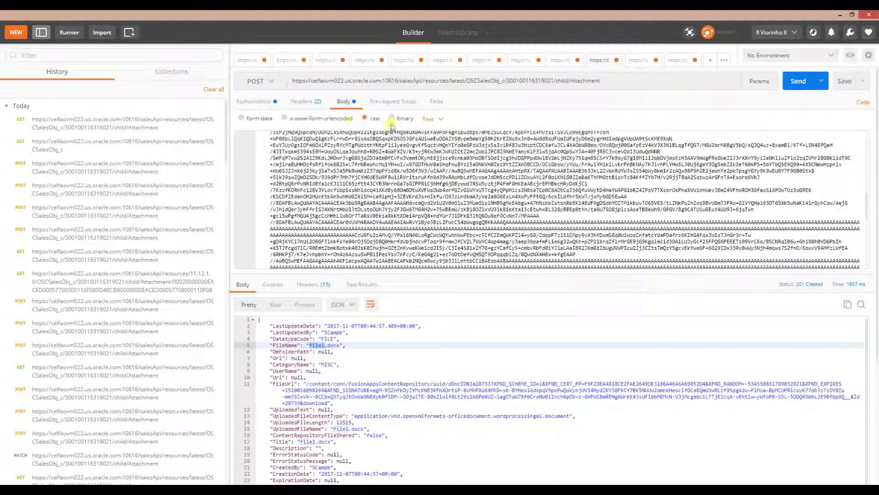
click(305, 102)
mouse_move(459, 145)
mouse_down()
mouse_move(585, 144)
mouse_move(564, 155)
mouse_move(569, 144)
mouse_move(581, 145)
mouse_move(452, 148)
mouse_up()
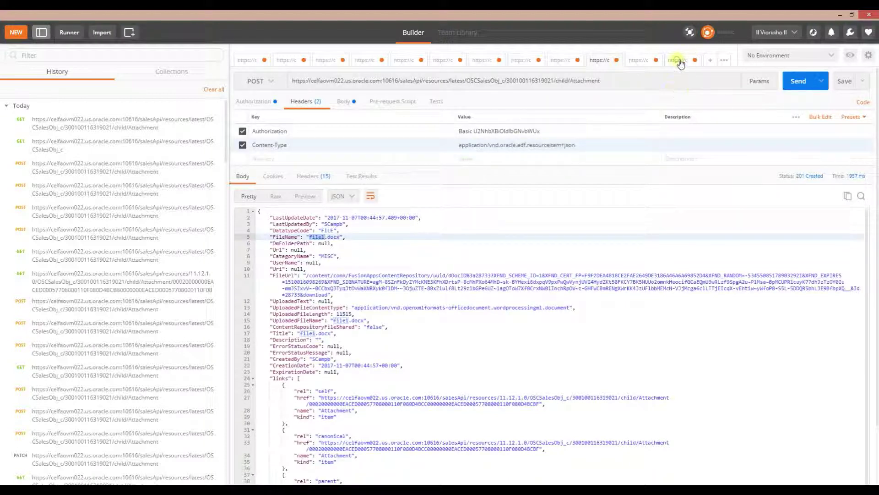
Paste the copied value and trim it to application/vnd.oracle.adf.resourceitem+json
click(678, 60)
click(488, 146)
text([{"key":"Content-Type","value":"application/vnd.oracle.adf.resourceitem+json","description":""}])
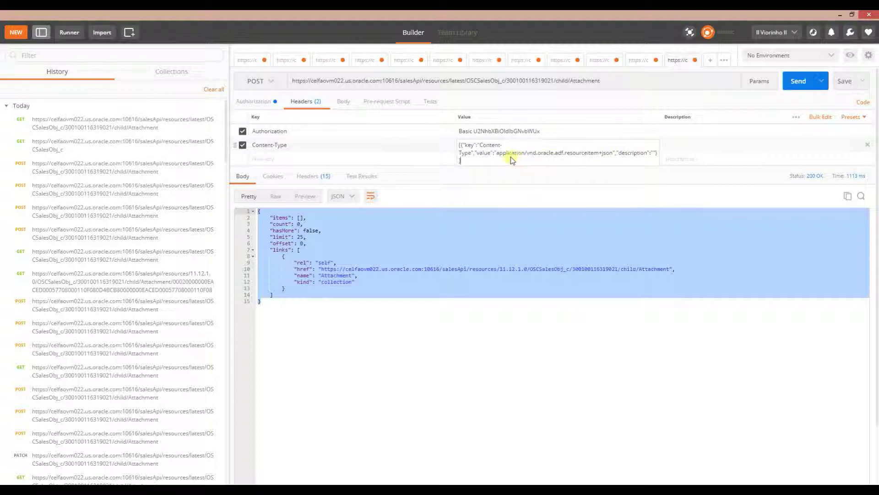
drag(494, 156, 447, 141)
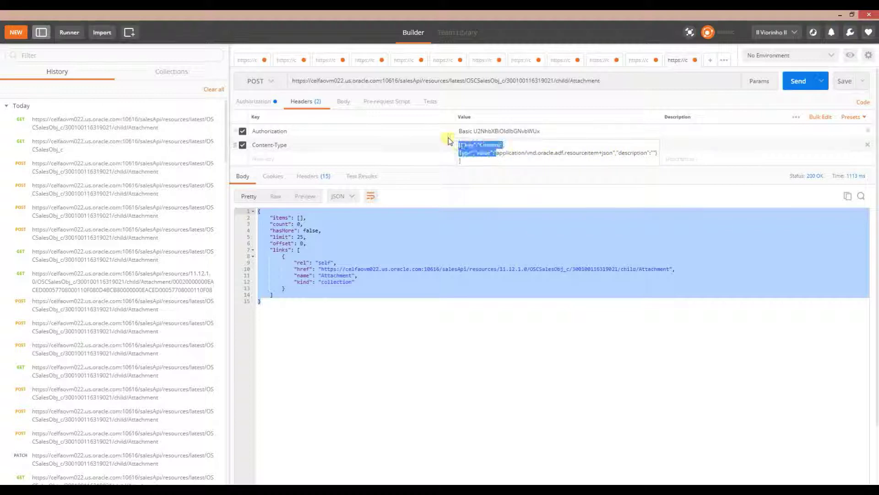
key(ctrl+z)
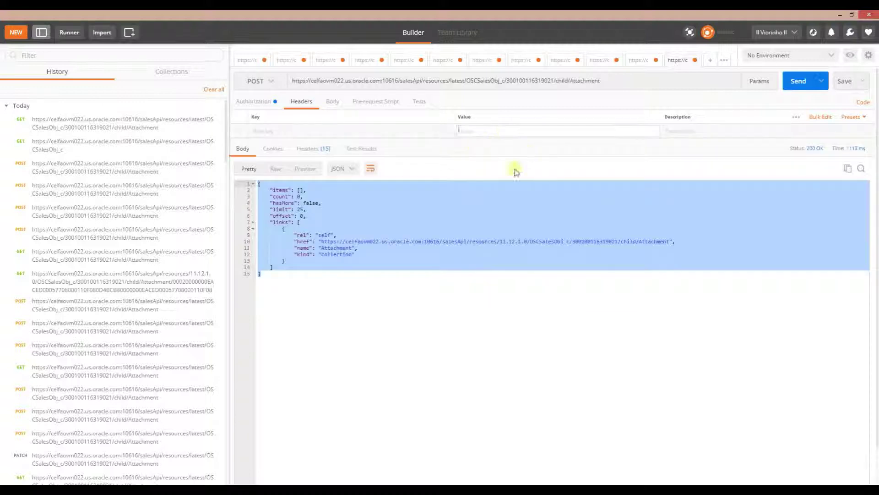
click(492, 131)
text([{"key":"Content-Type","value":"application/vnd.oracle.adf.resourceitem+json","description":""} ])
drag(497, 139, 457, 136)
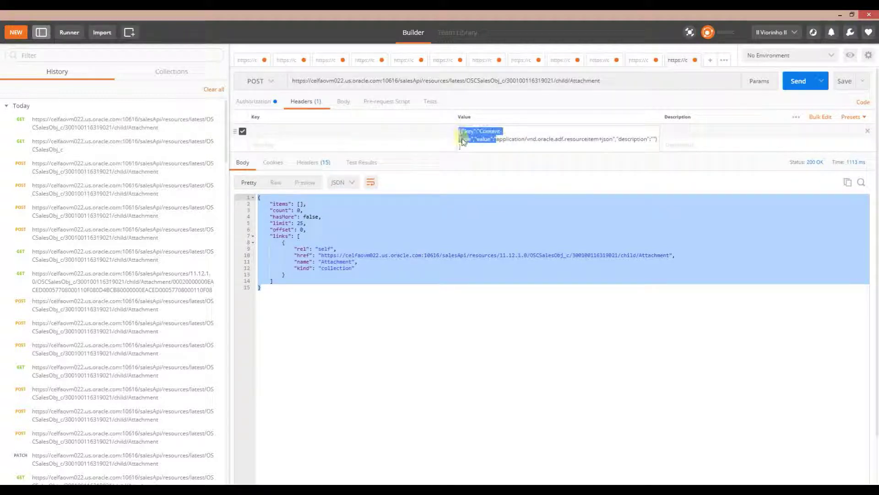
key(BackSpace)
drag(631, 132, 578, 133)
key(BackSpace)
click(517, 167)
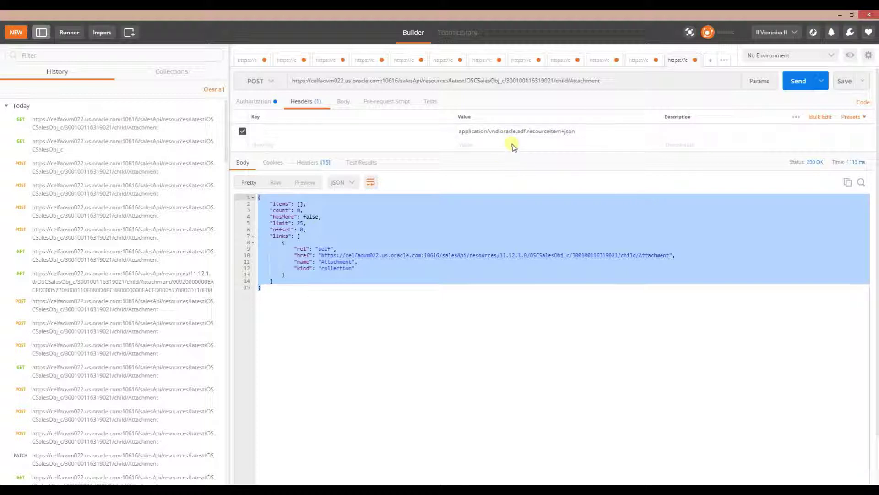
After a look at the Body options, re-enter Content-Type as the first header's key
scroll(492, 156, down, 2)
scroll(496, 149, up, 2)
scroll(435, 152, down, 1)
scroll(362, 151, up, 1)
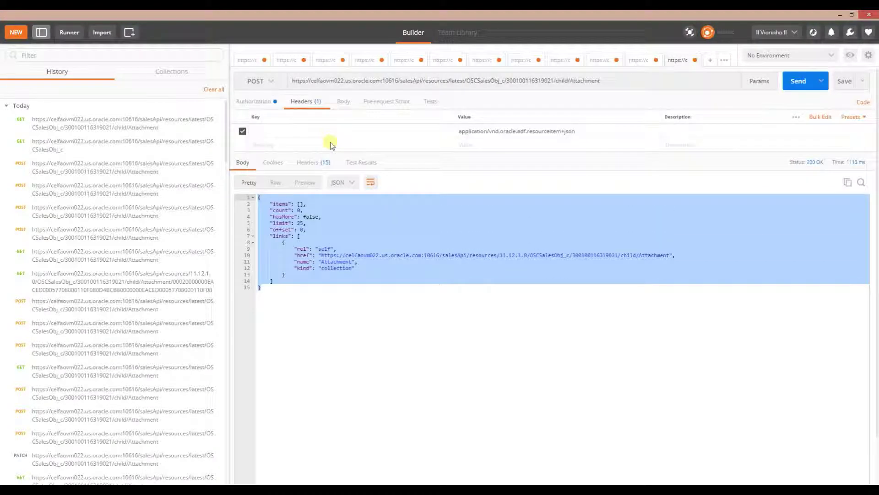
click(344, 101)
click(310, 103)
click(300, 131)
text(conte)
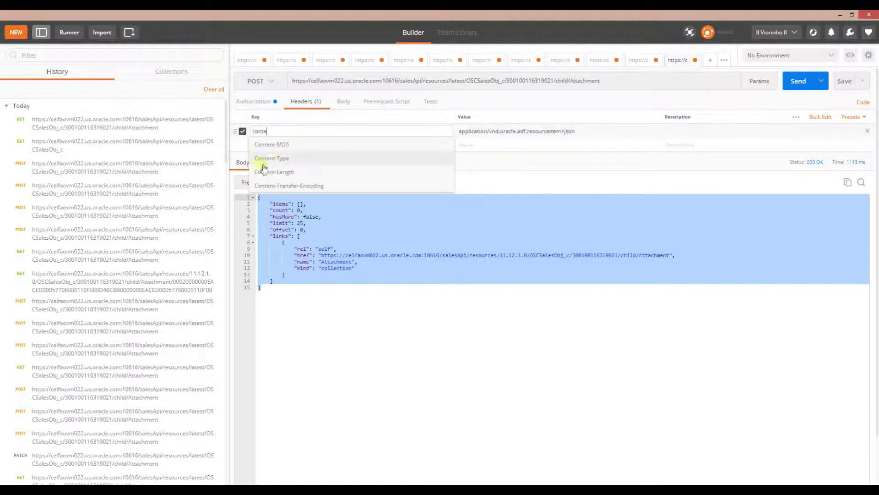
click(277, 159)
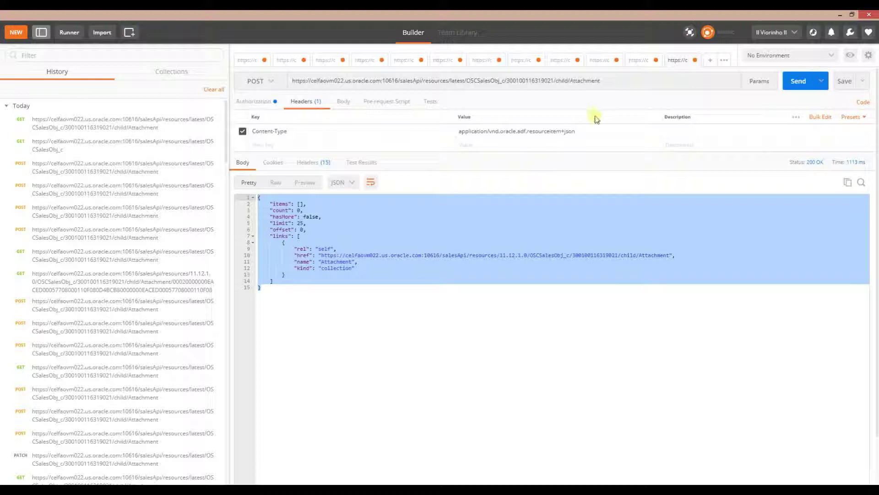
drag(585, 135, 464, 135)
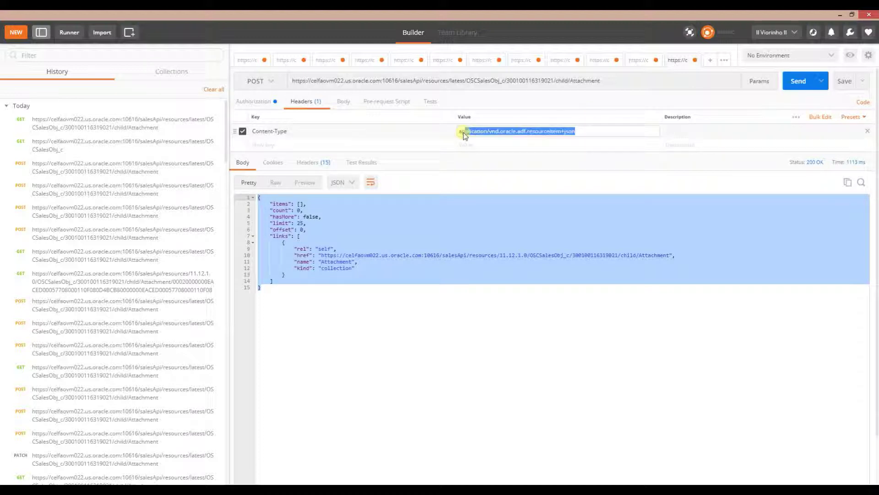
key(alt+Tab)
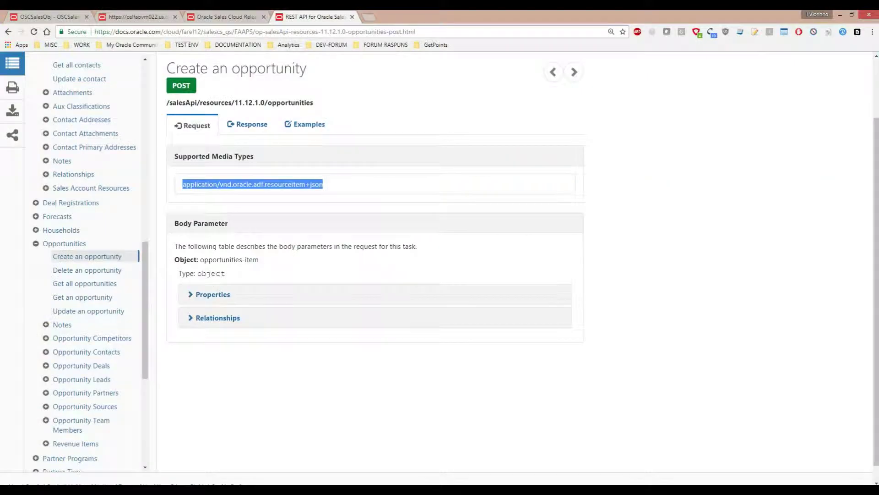
key(alt+Tab)
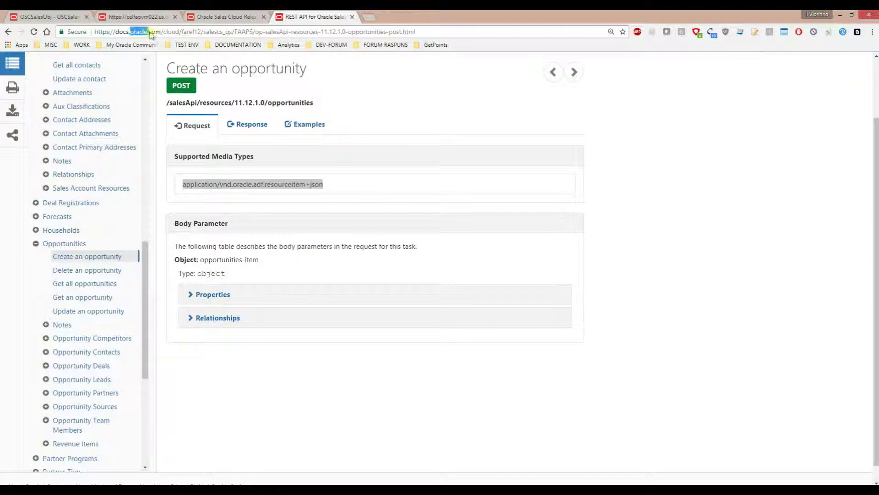
scroll(69, 245, up, 2)
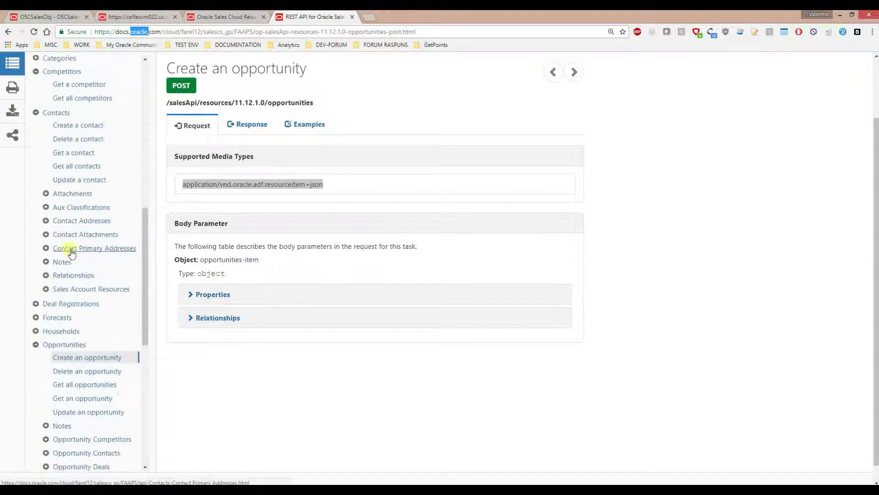
scroll(73, 251, down, 2)
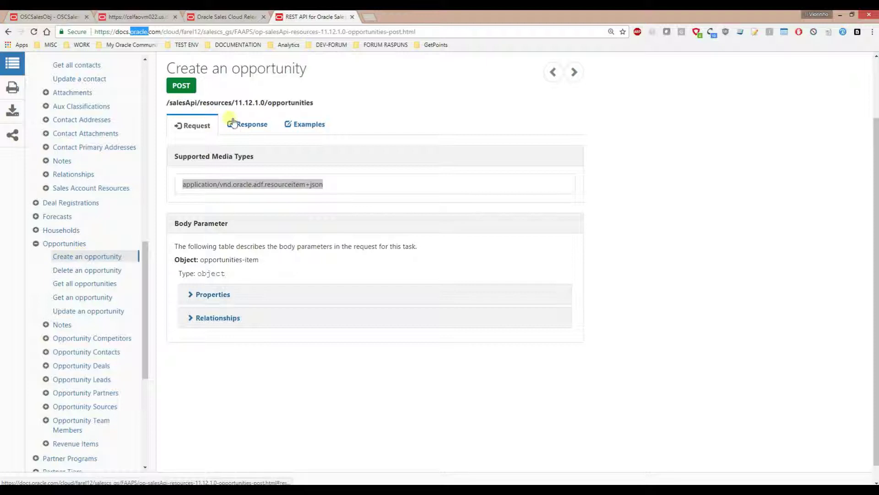
click(178, 90)
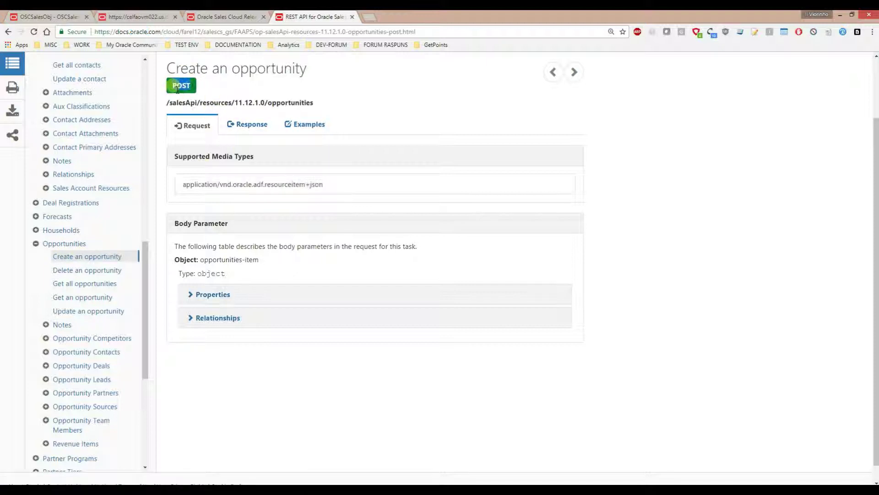
drag(174, 158, 260, 157)
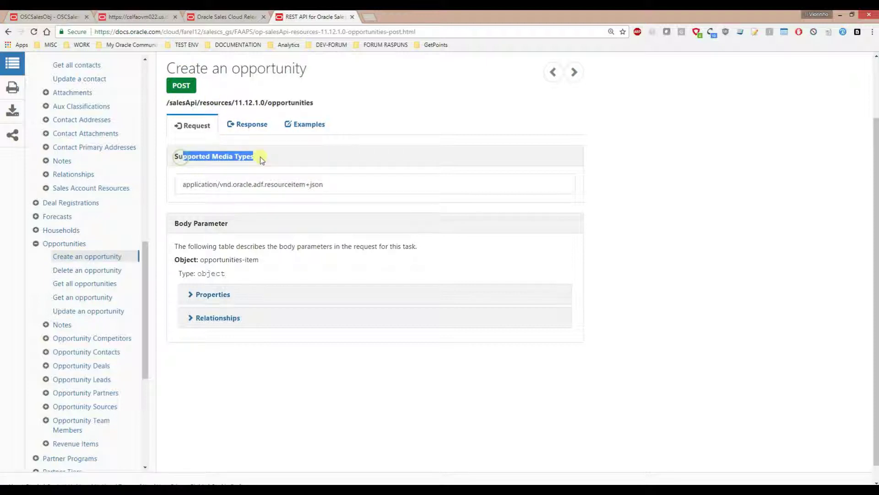
drag(324, 184, 194, 192)
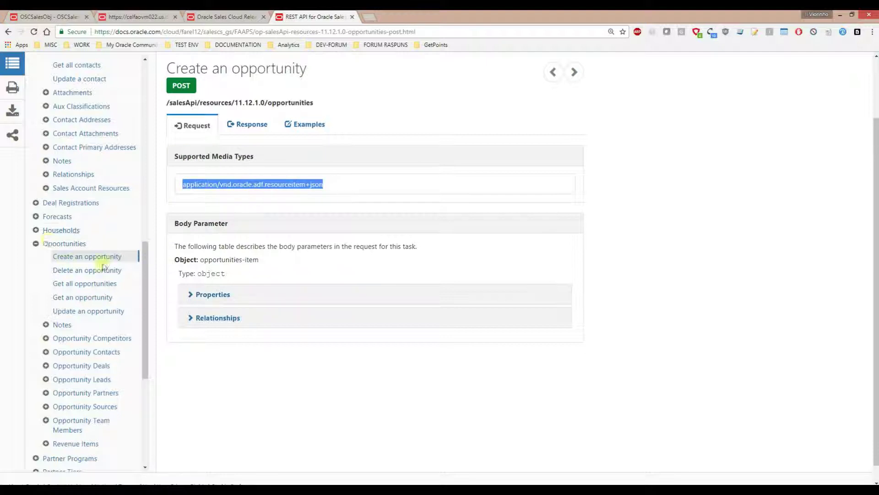
scroll(68, 267, down, 2)
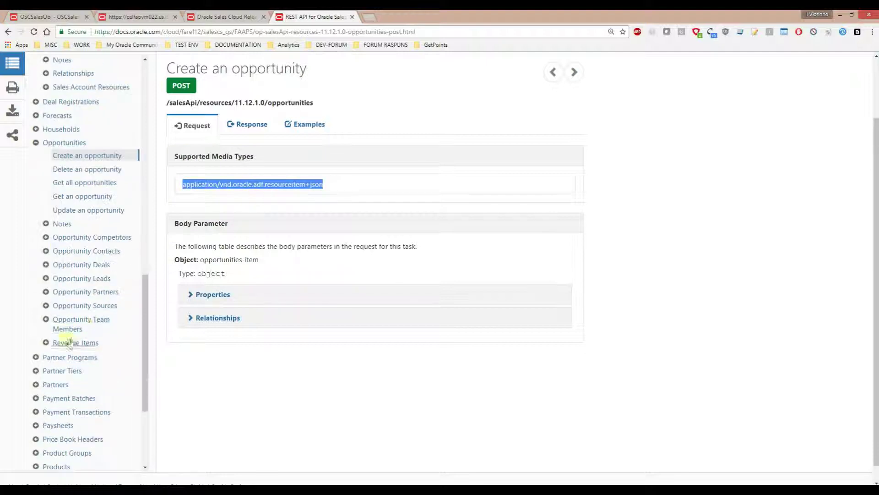
click(37, 358)
click(64, 369)
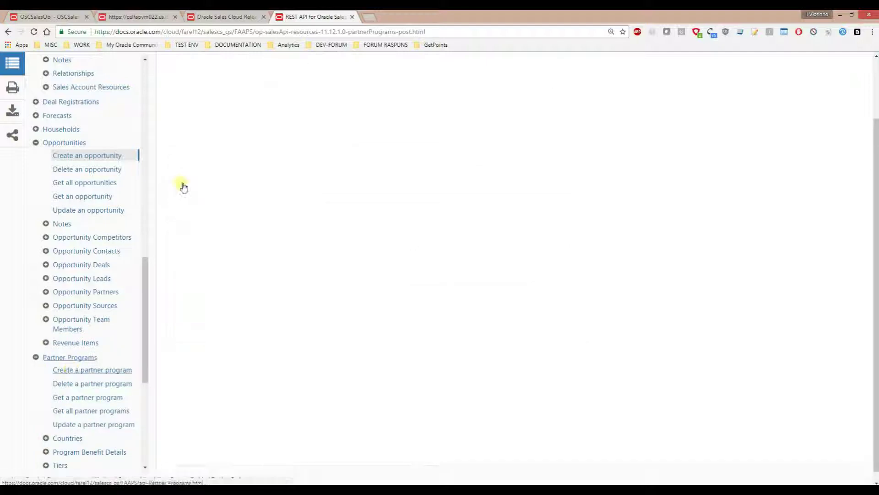
drag(324, 185, 181, 186)
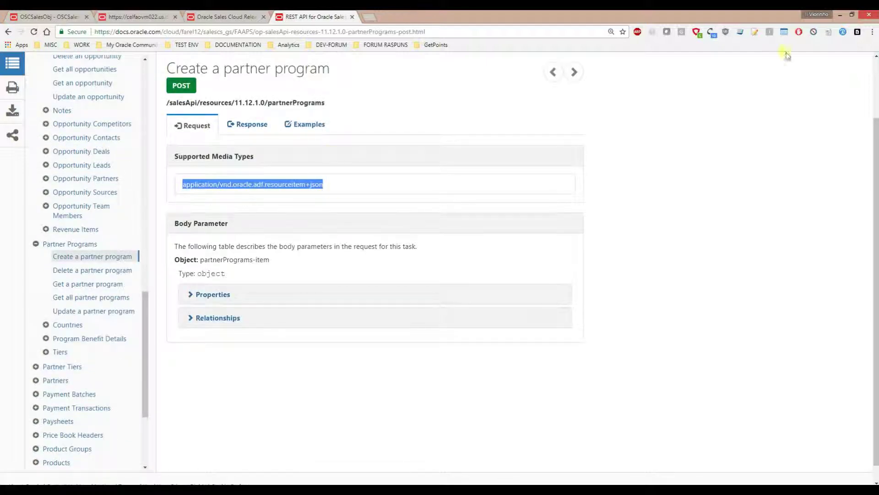
click(846, 16)
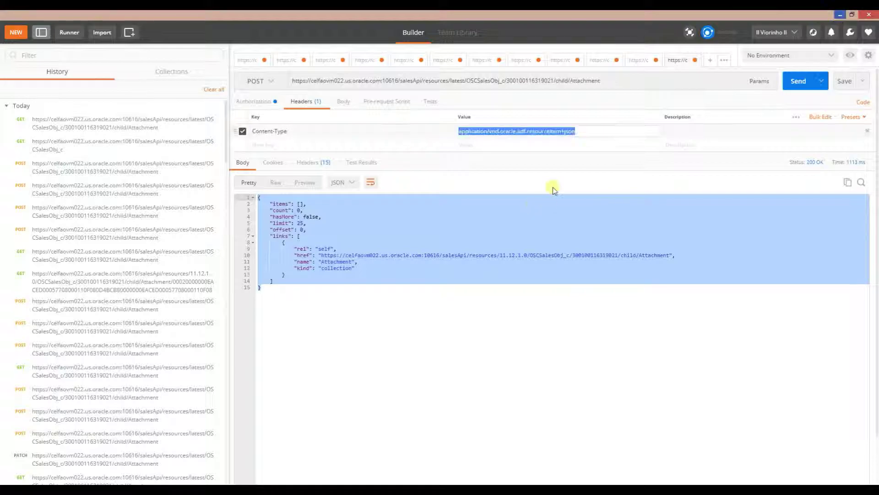
Confirm the Content-Type value and set the request body type to raw
click(557, 179)
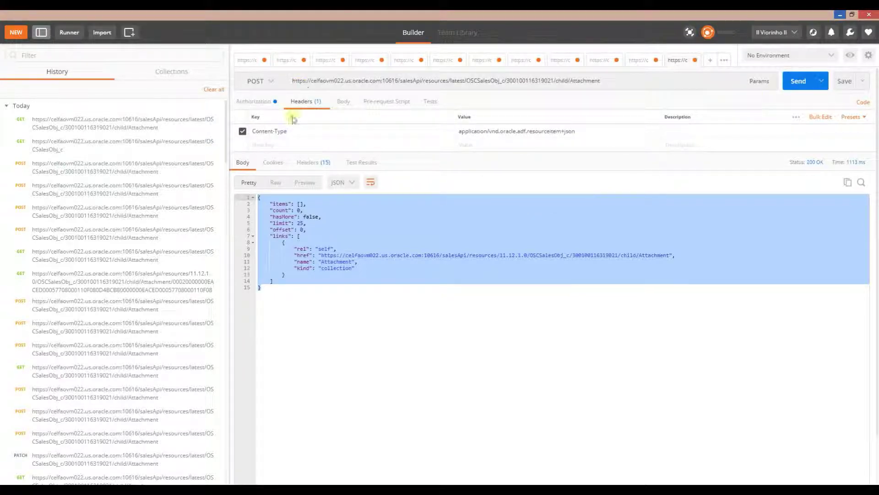
click(346, 103)
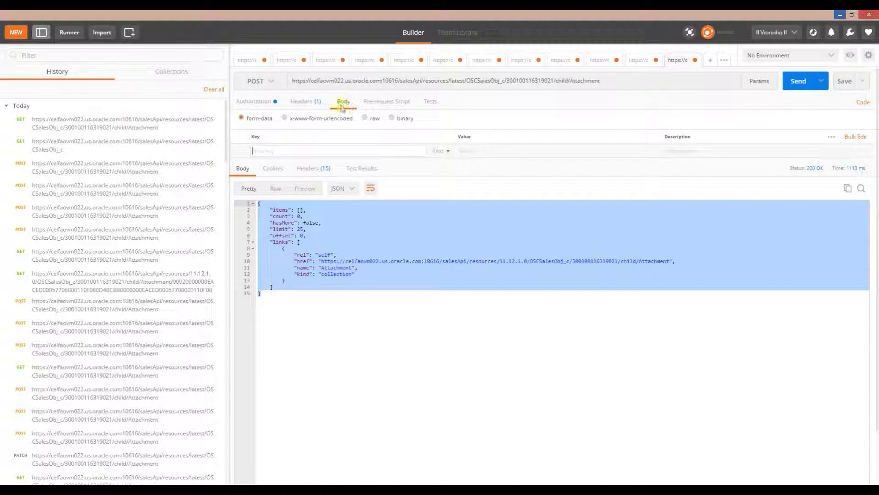
click(368, 119)
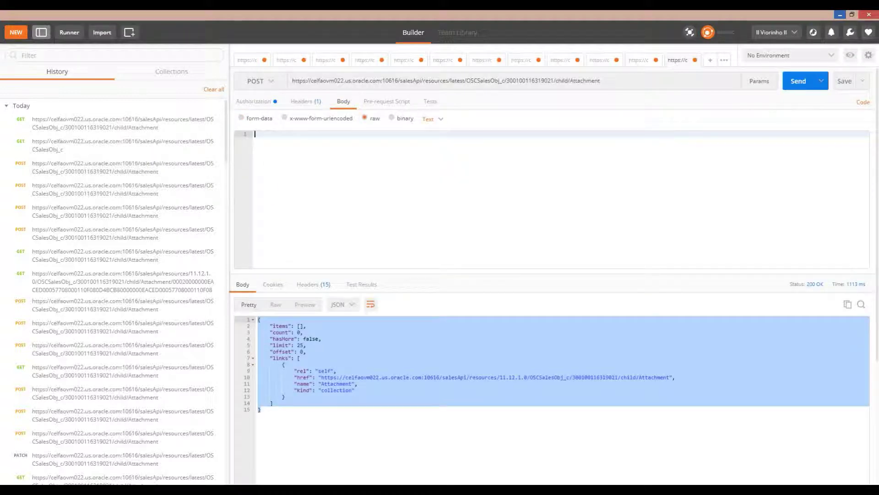
key(alt+Tab)
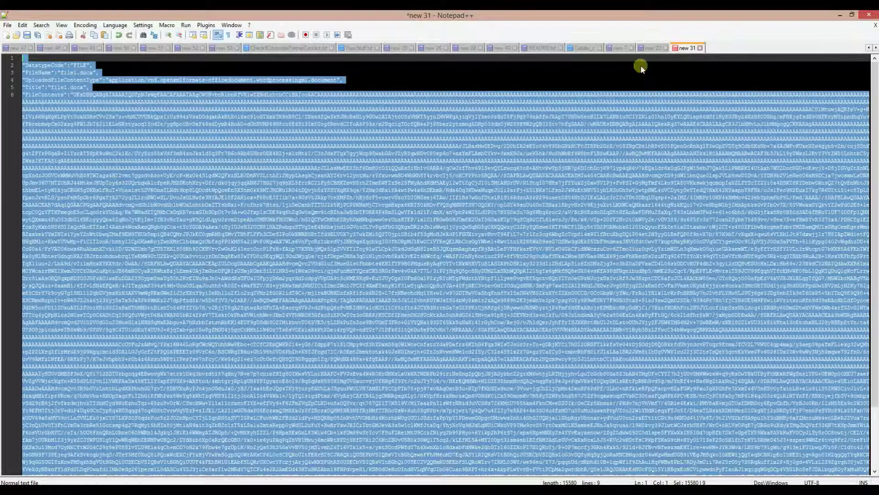
In the new 7 templates, try changing the PDF heading's case, then undo it
click(619, 48)
click(105, 146)
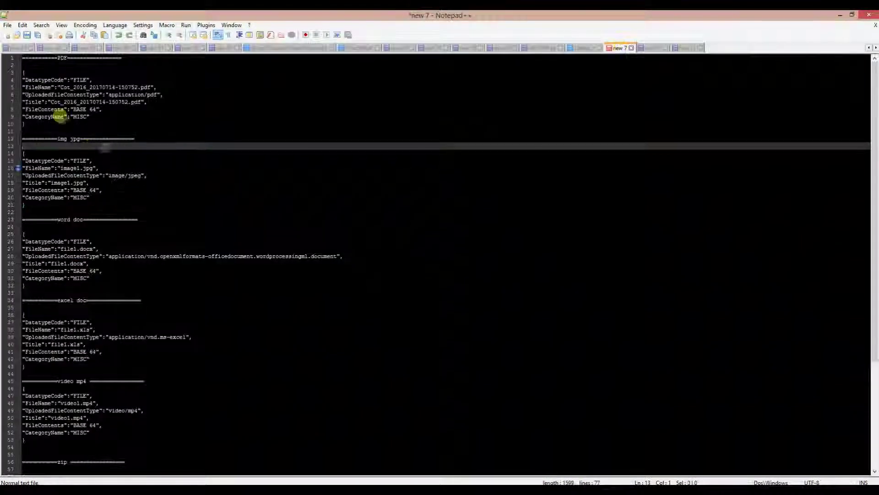
drag(25, 57, 139, 58)
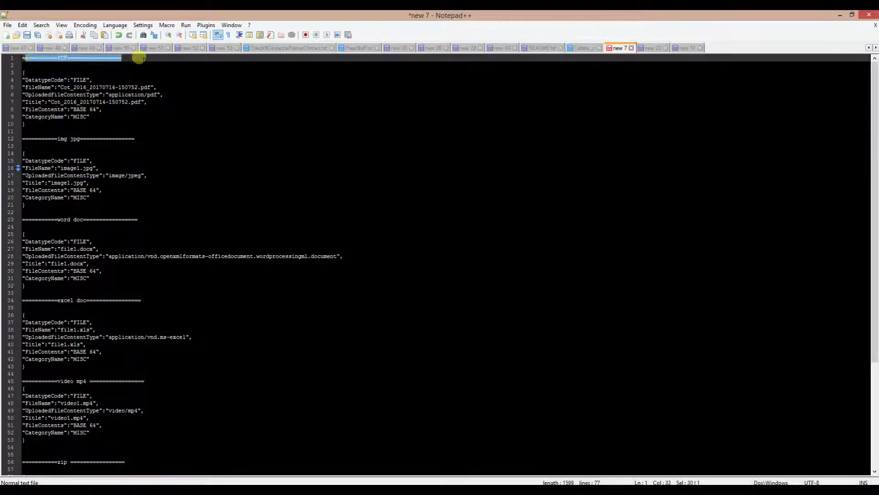
drag(73, 131, 107, 138)
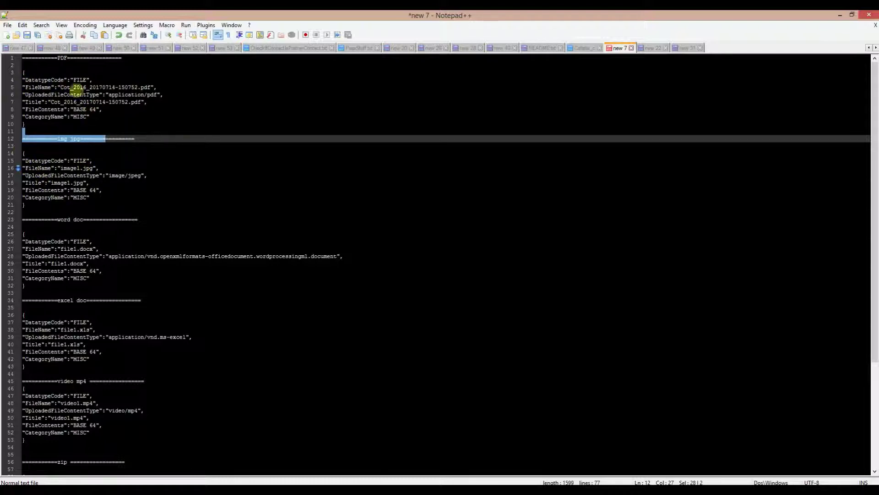
double_click(63, 58)
key(ctrl+u)
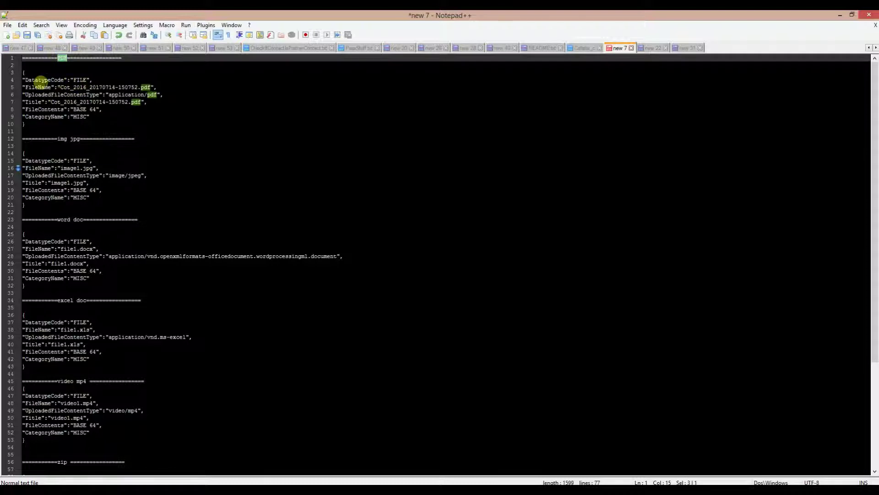
key(ctrl+z)
Review the PDF template keys: DatatypeCode, FileName, UploadedFileContentType, Title, FileContents, CategoryName
double_click(43, 80)
double_click(39, 87)
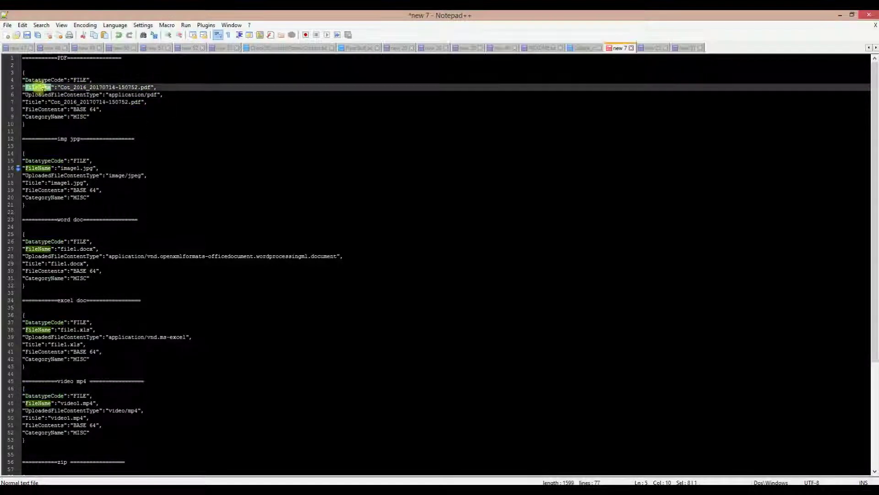
double_click(41, 95)
double_click(41, 79)
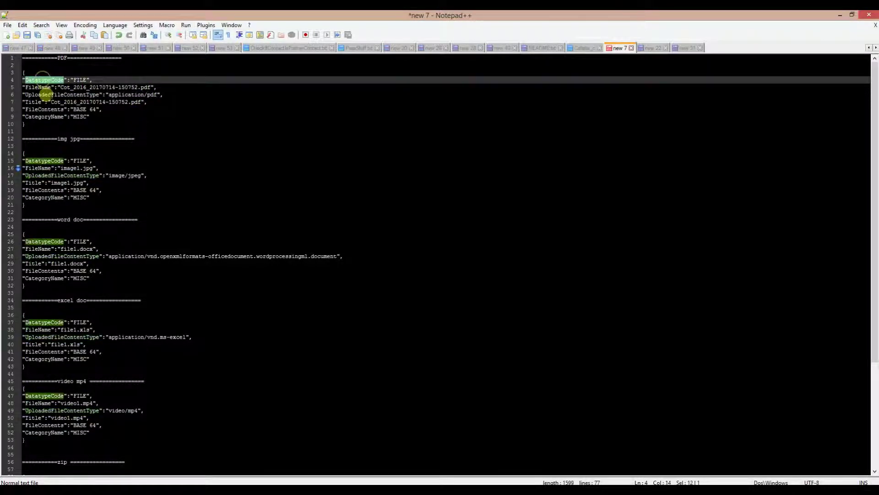
double_click(39, 87)
double_click(40, 95)
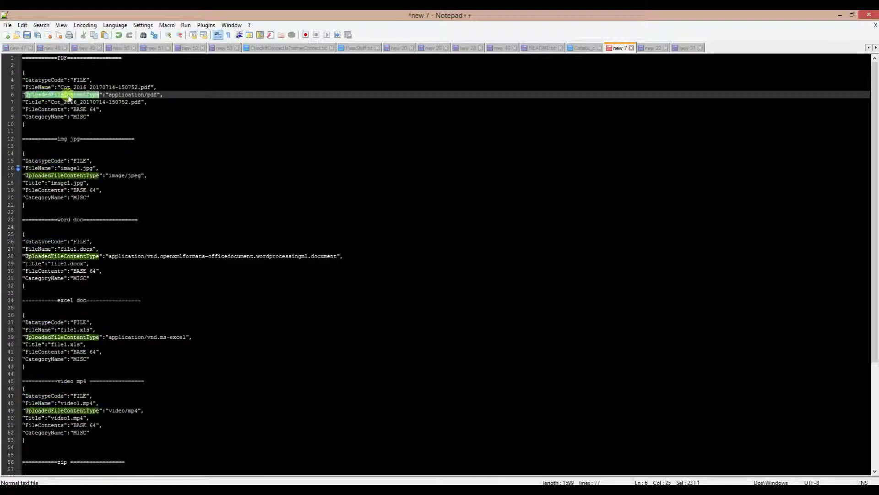
double_click(34, 101)
double_click(42, 109)
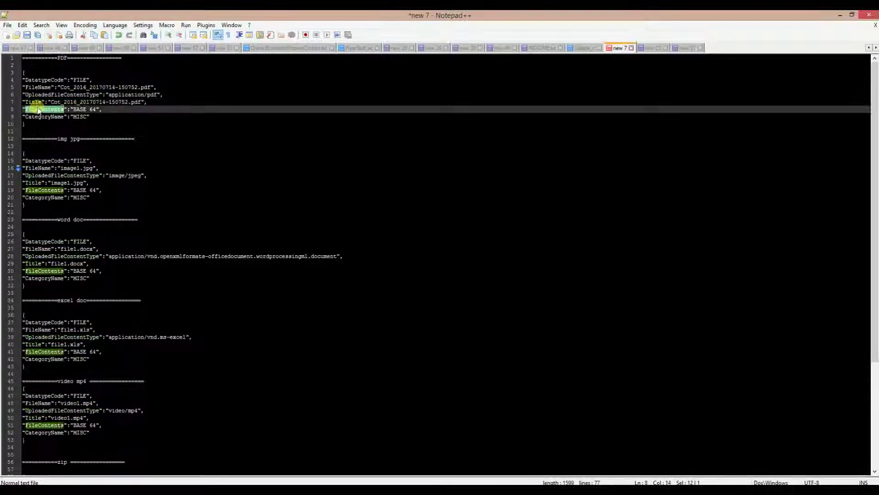
double_click(37, 118)
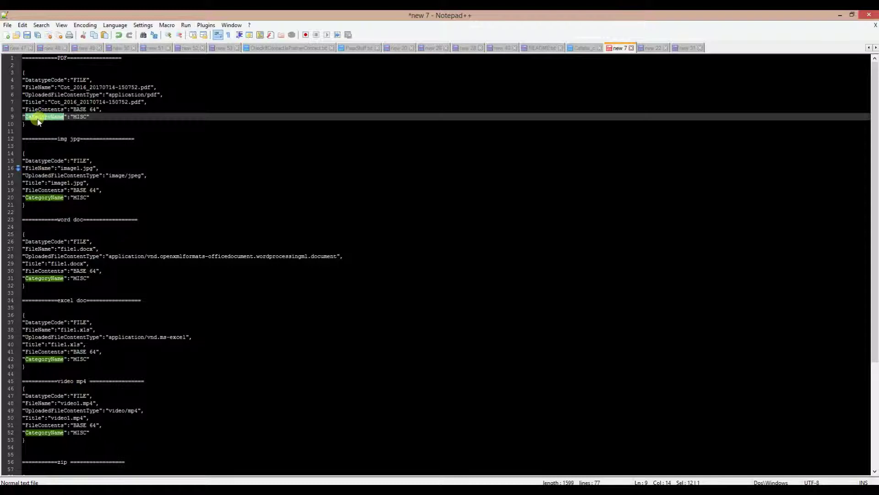
double_click(48, 81)
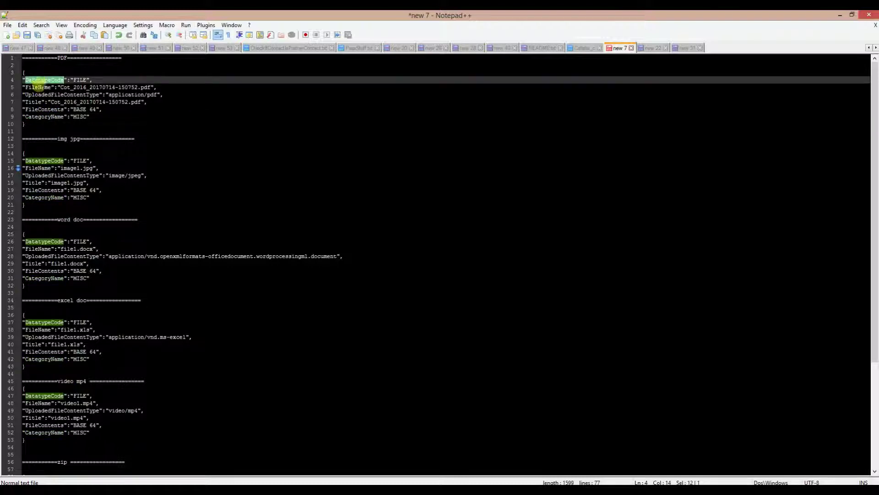
drag(158, 87, 98, 87)
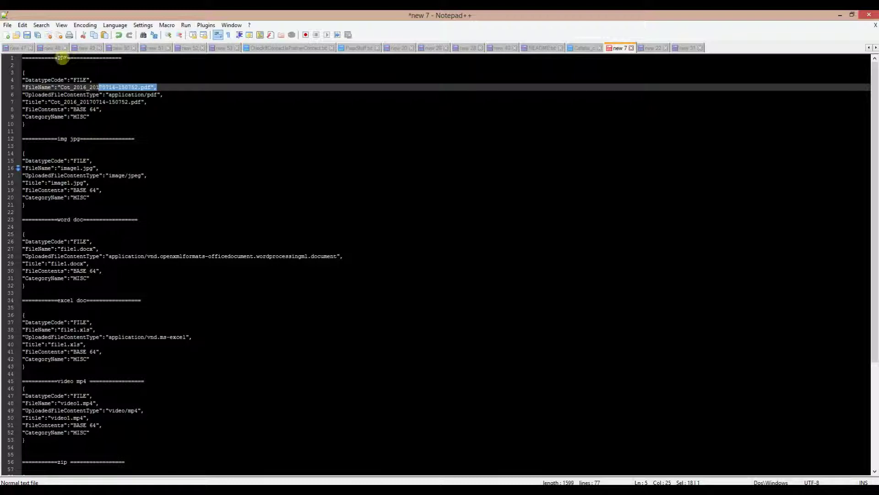
Uppercase the heading to PDF, then highlight the .pdf, application/, BASE 64 and MISC values
double_click(62, 57)
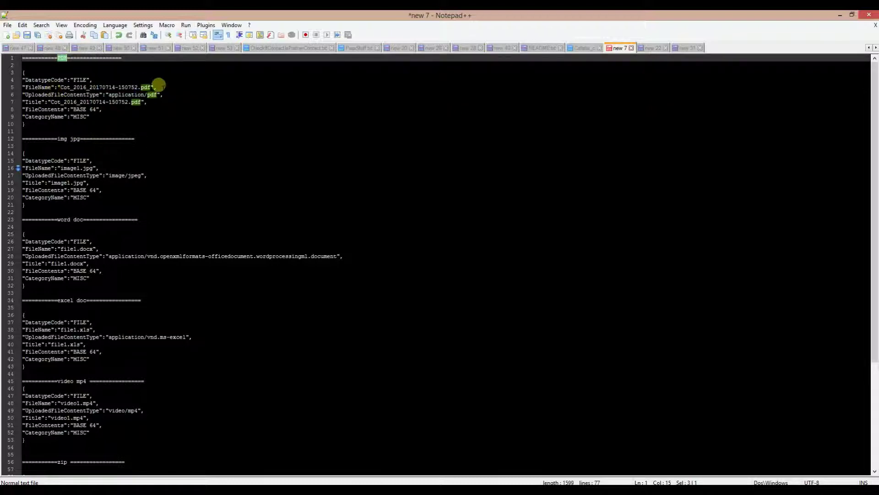
key(ctrl+shift+u)
click(147, 87)
drag(138, 87, 150, 87)
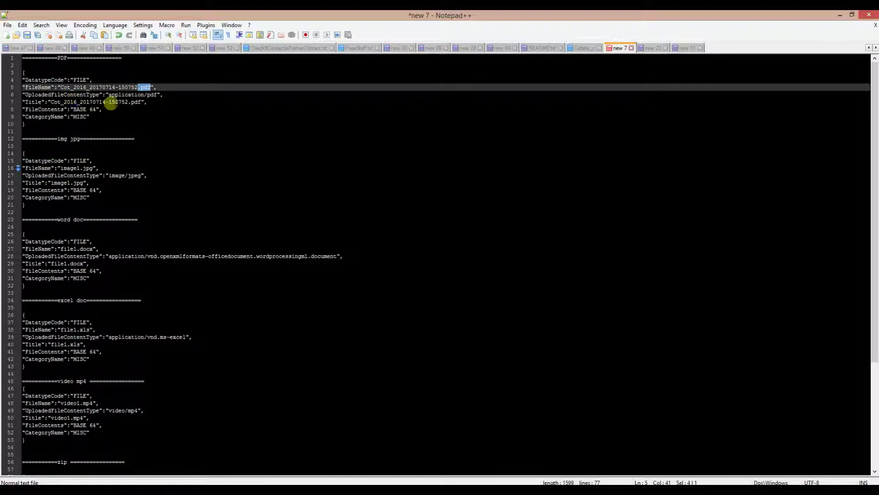
mouse_move(109, 95)
mouse_down()
mouse_move(152, 95)
mouse_move(115, 95)
mouse_up()
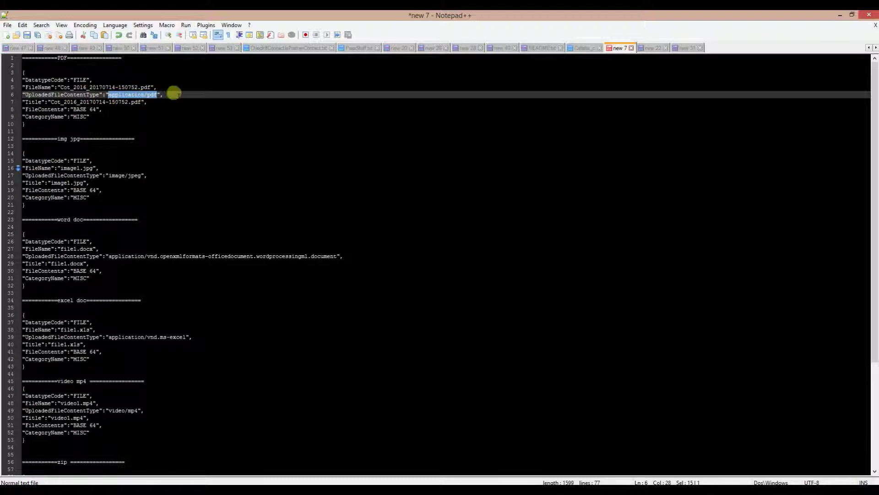
click(172, 94)
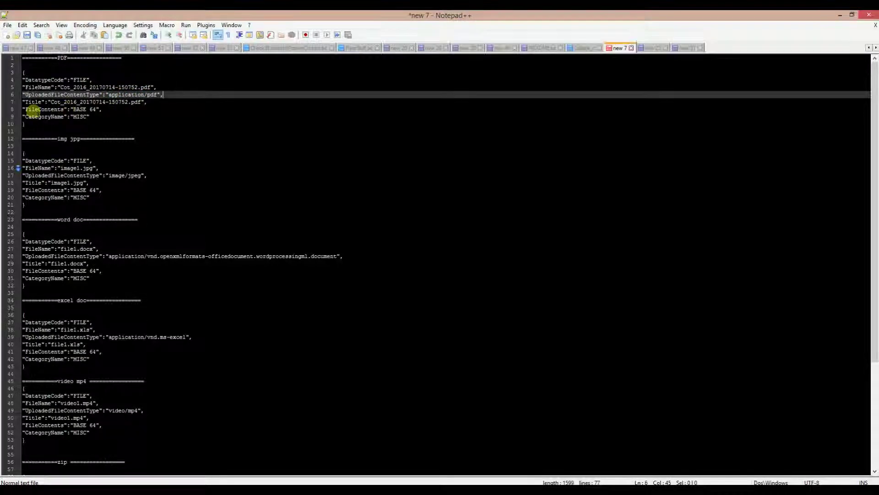
click(33, 109)
drag(73, 110, 109, 111)
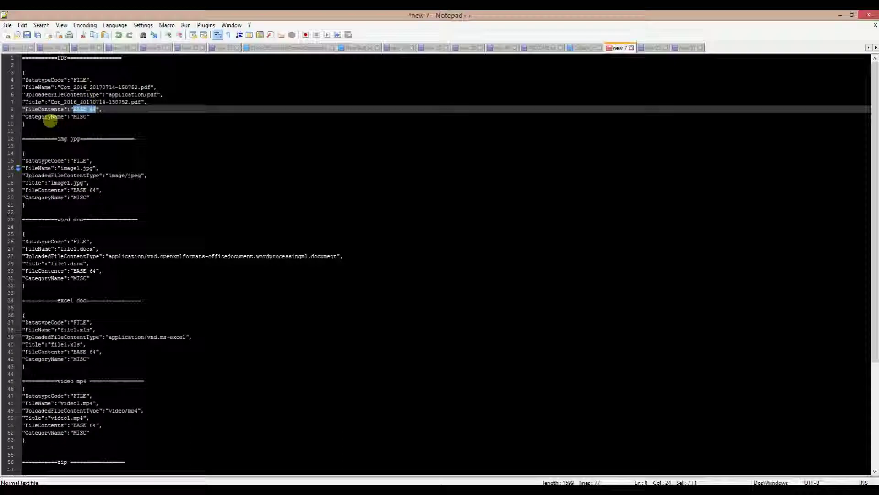
double_click(44, 117)
double_click(80, 116)
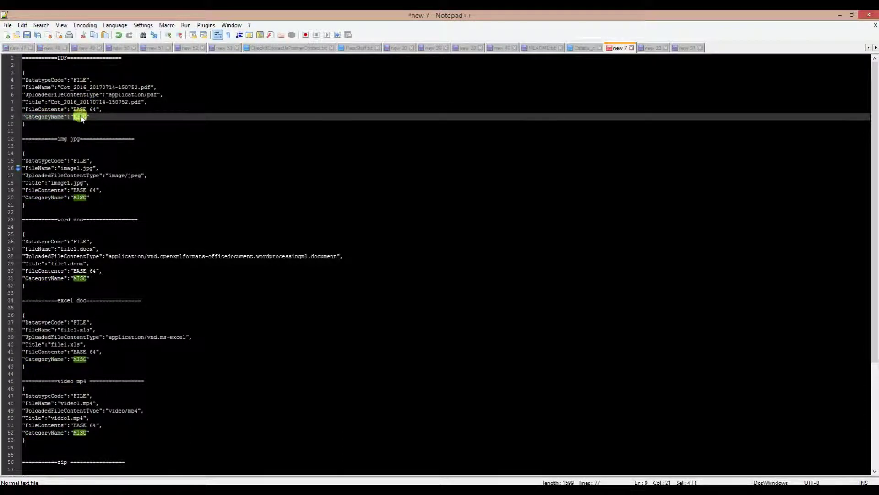
scroll(87, 147, down, 2)
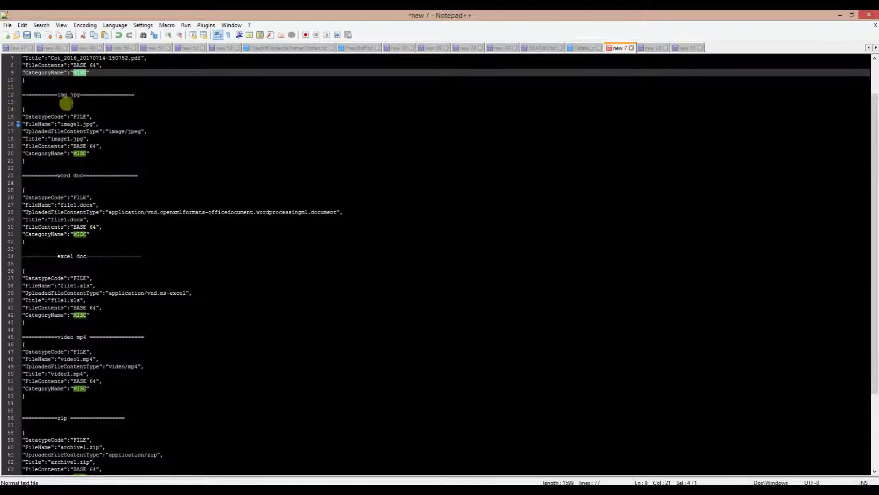
Review the image1.jpg template's image/jpeg type and BASE 64 placeholder, then select its block
double_click(74, 94)
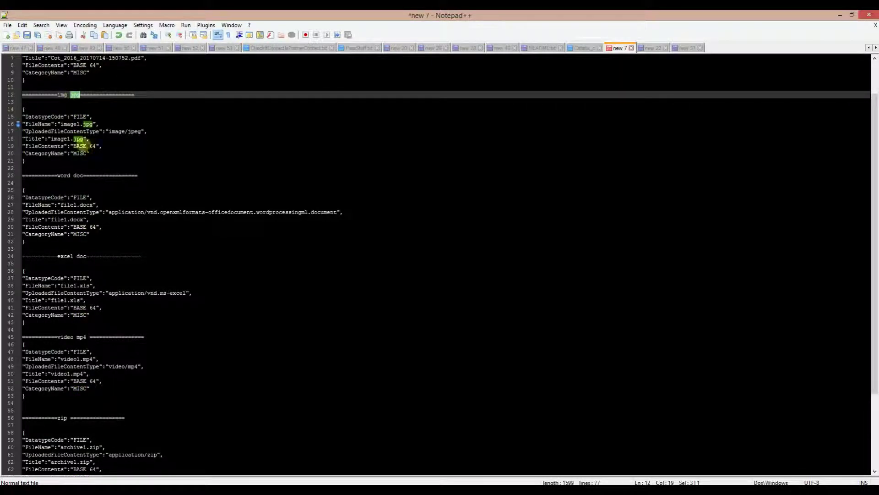
click(76, 124)
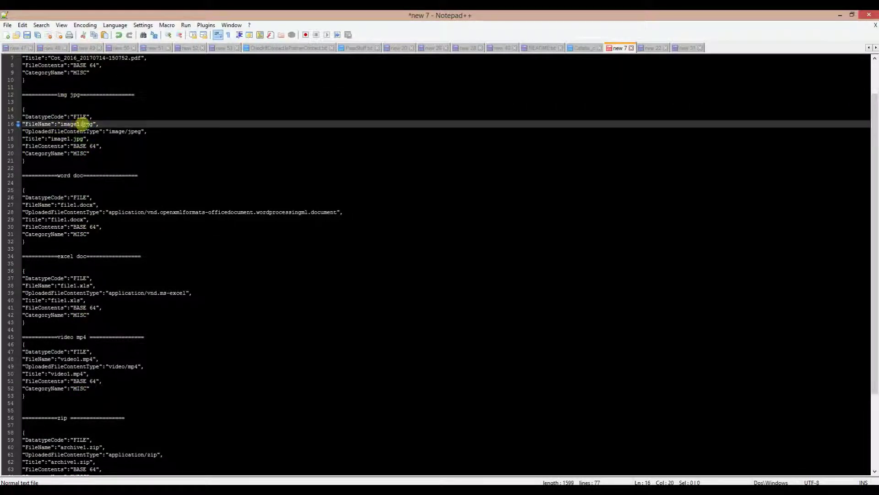
click(109, 131)
drag(109, 131, 139, 132)
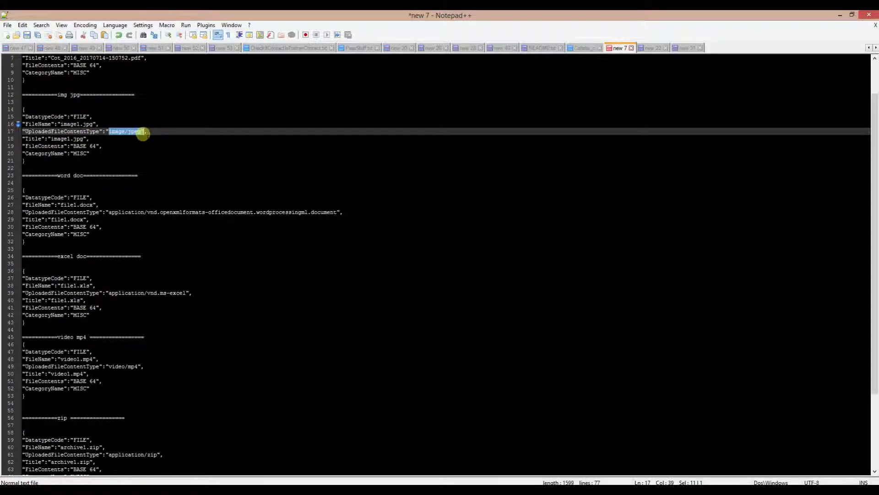
drag(73, 146, 95, 146)
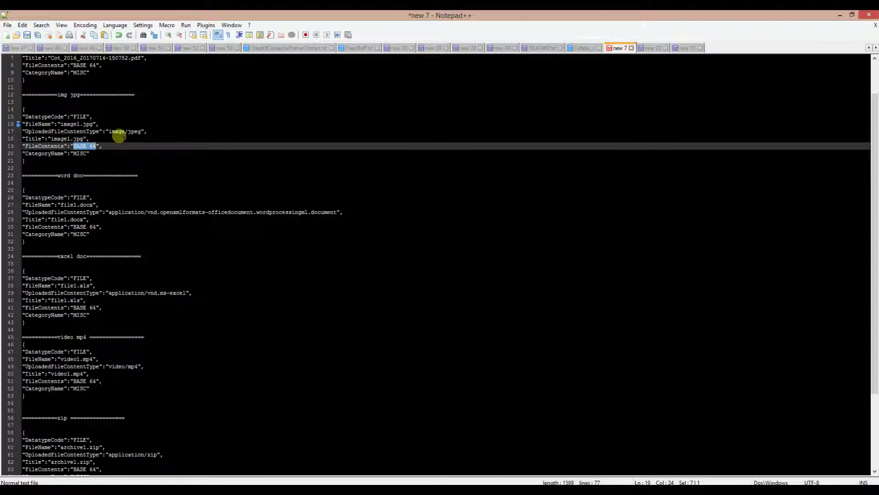
drag(145, 131, 64, 125)
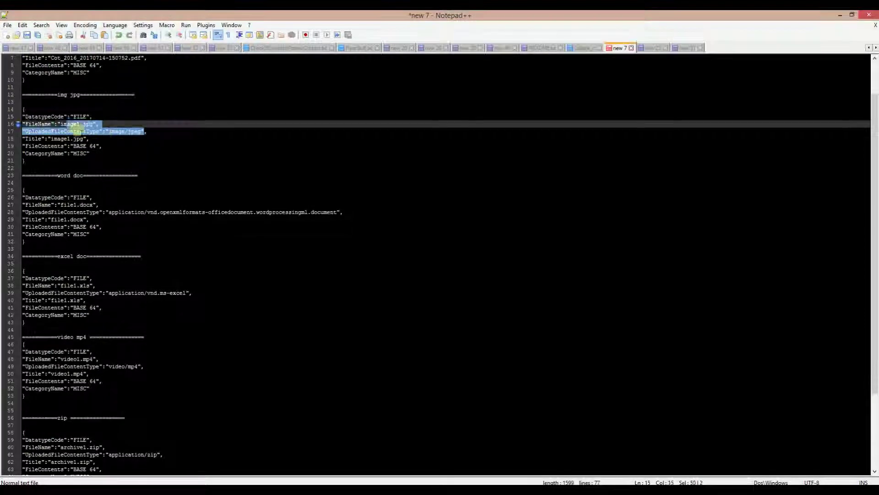
click(91, 153)
click(29, 167)
drag(29, 166, 26, 110)
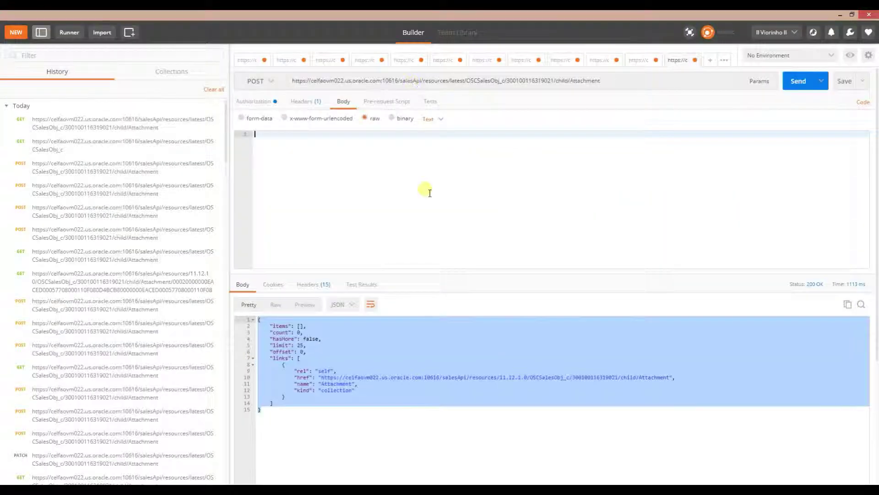
Change the Postman request method to GET
click(280, 79)
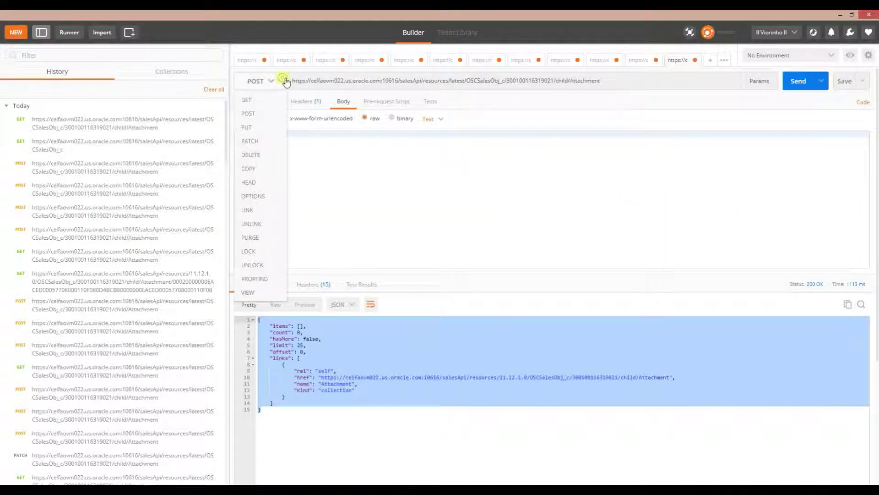
click(252, 101)
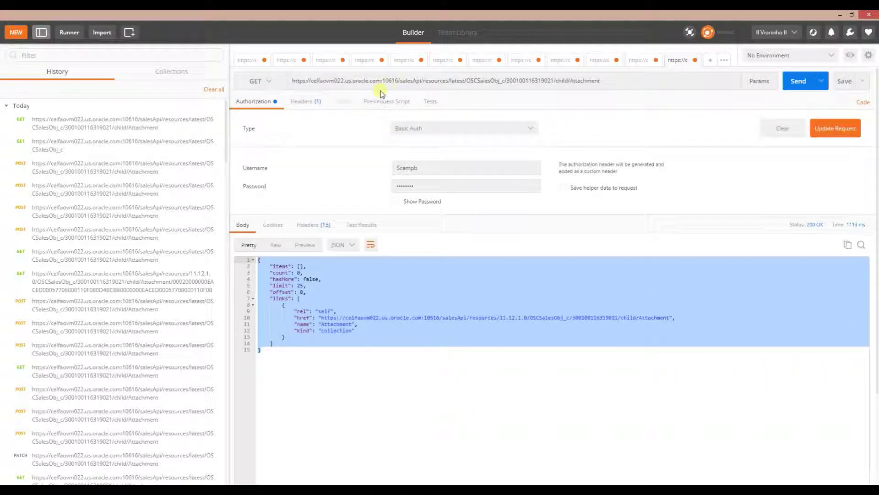
key(alt+Tab)
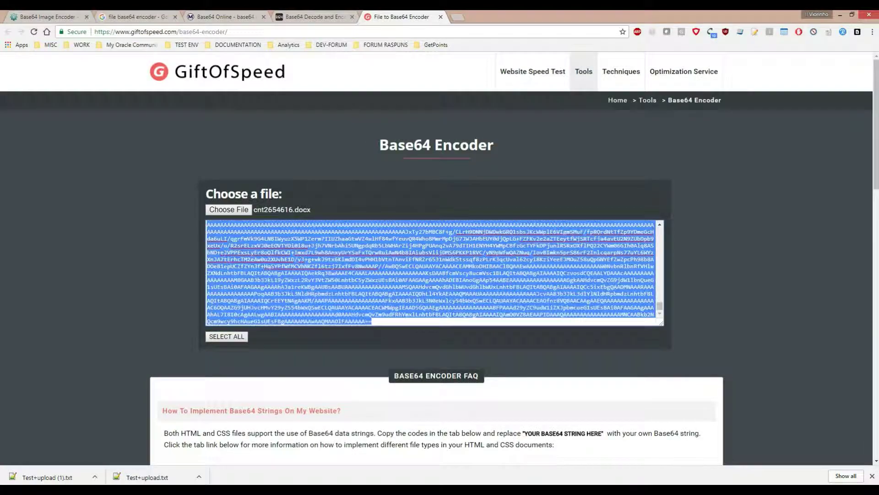
key(alt+Tab)
click(35, 154)
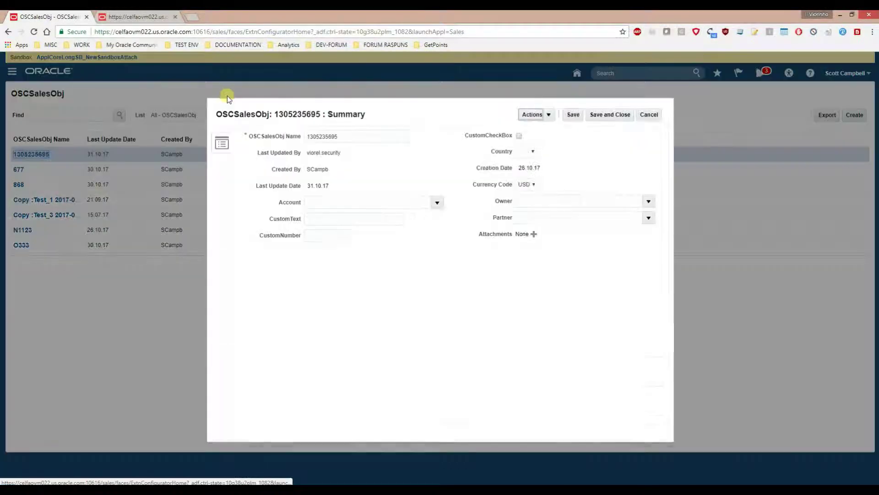
click(534, 234)
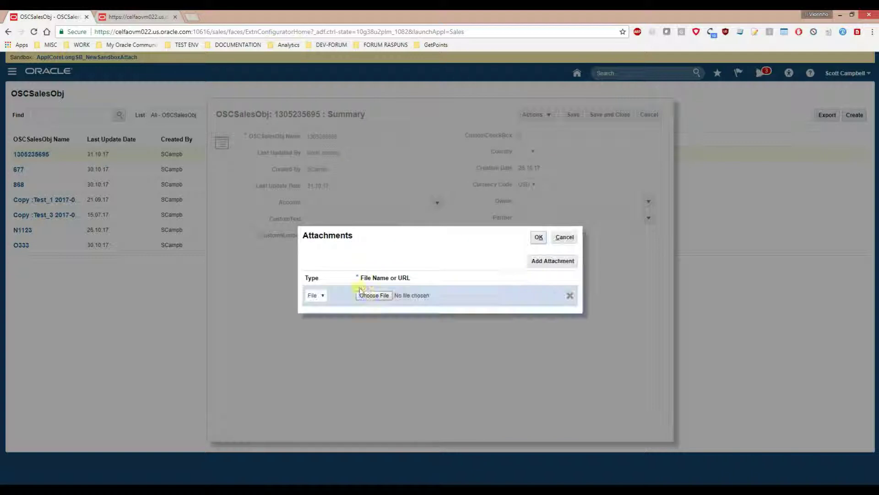
click(370, 295)
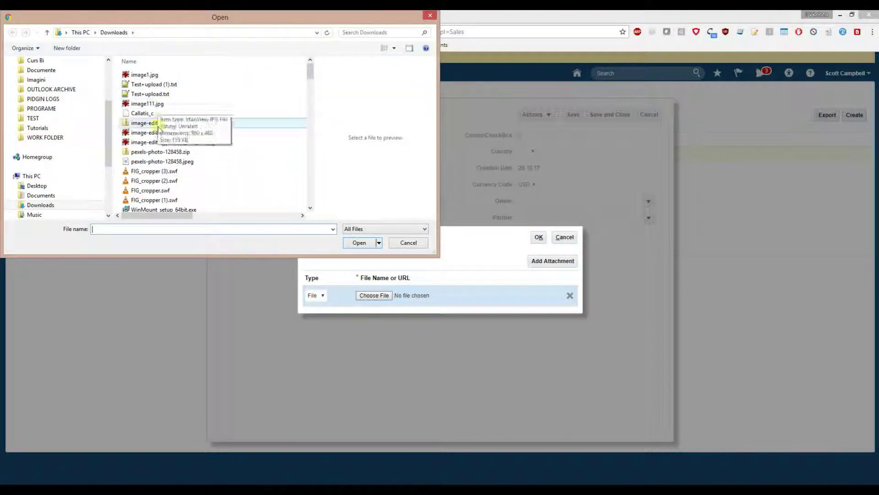
Attach the image-editing jpg, the image-editing zip and OneDrive's Test upload.docx, then confirm
double_click(159, 132)
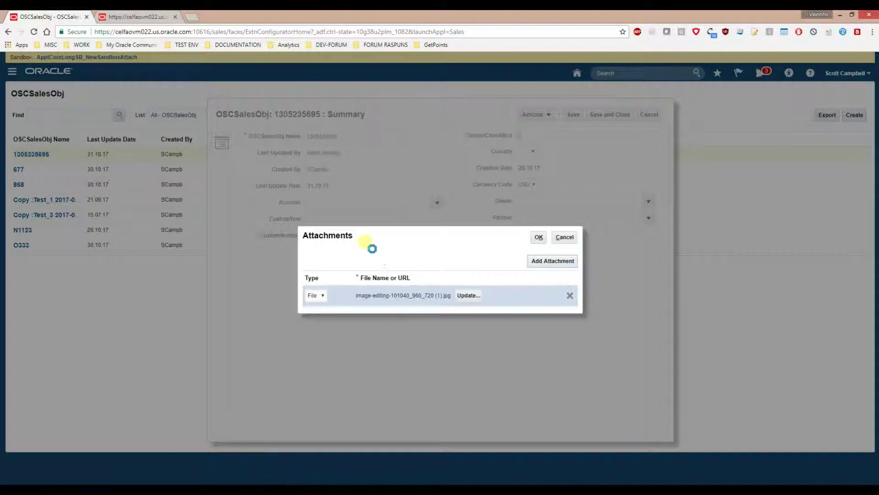
click(463, 297)
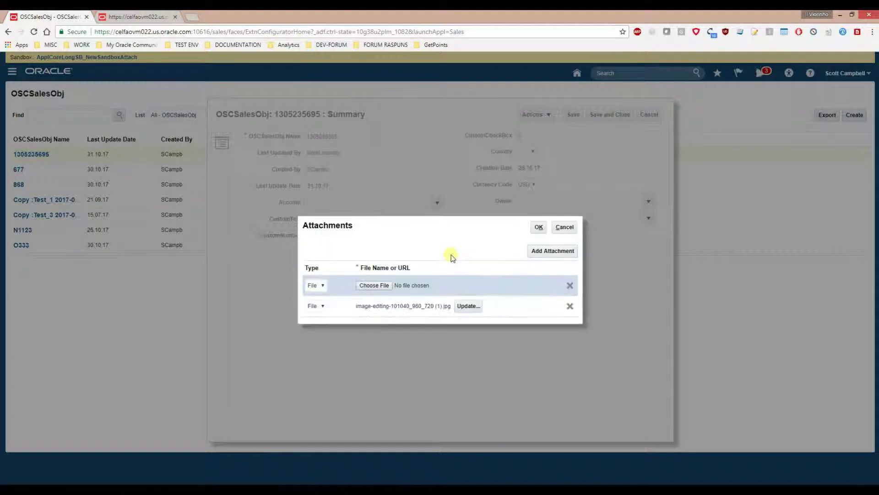
click(375, 285)
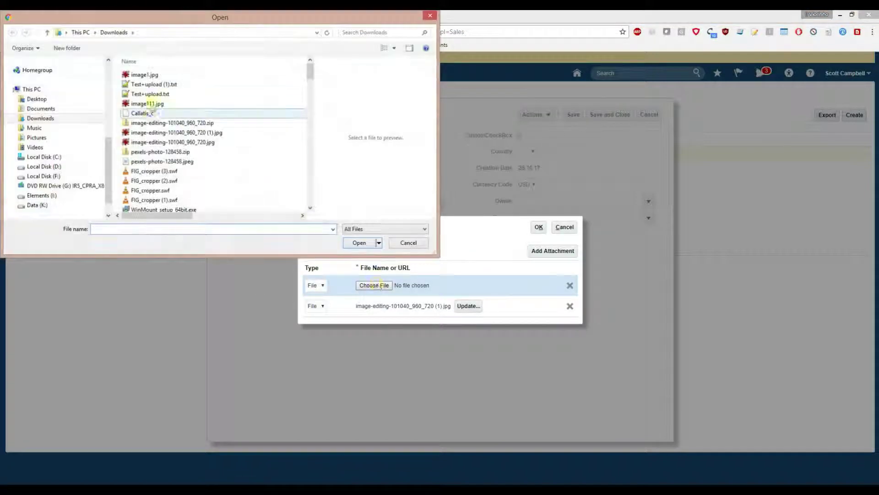
double_click(153, 122)
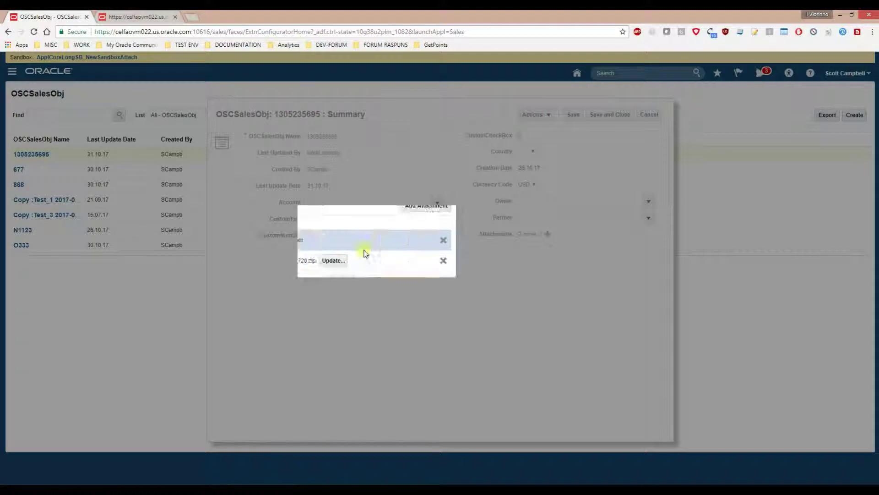
click(376, 275)
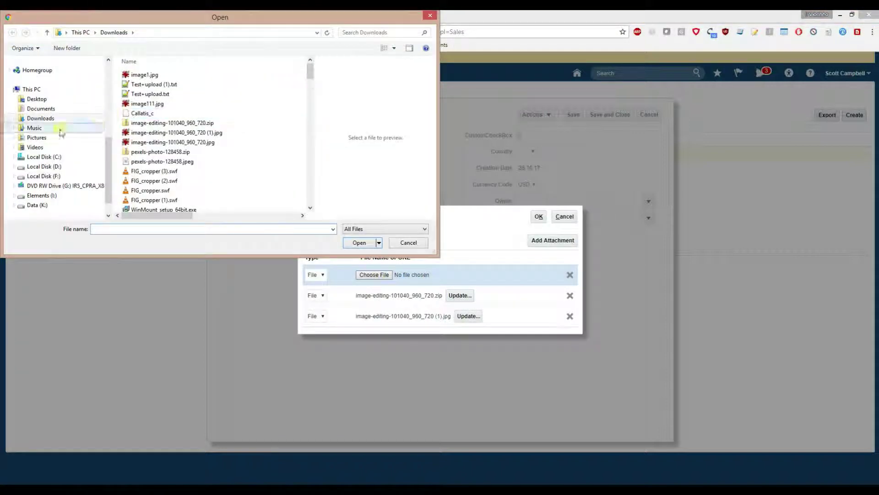
scroll(112, 159, up, 1)
scroll(112, 159, up, 4)
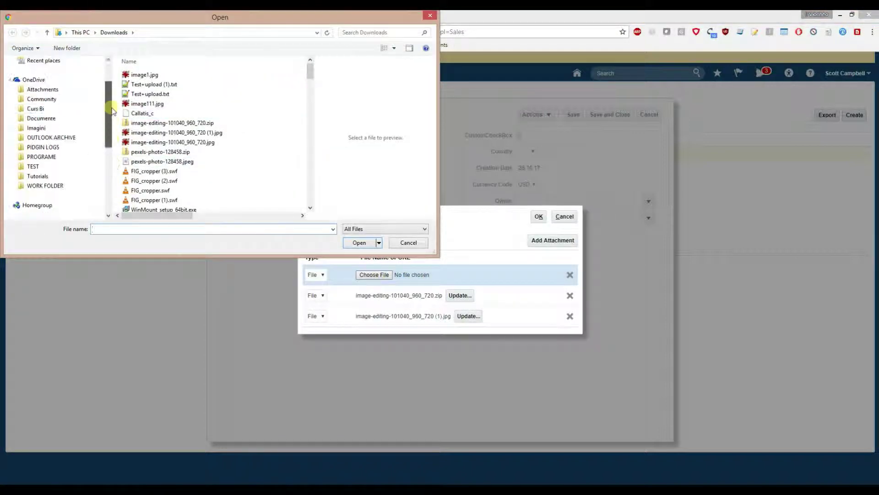
click(50, 120)
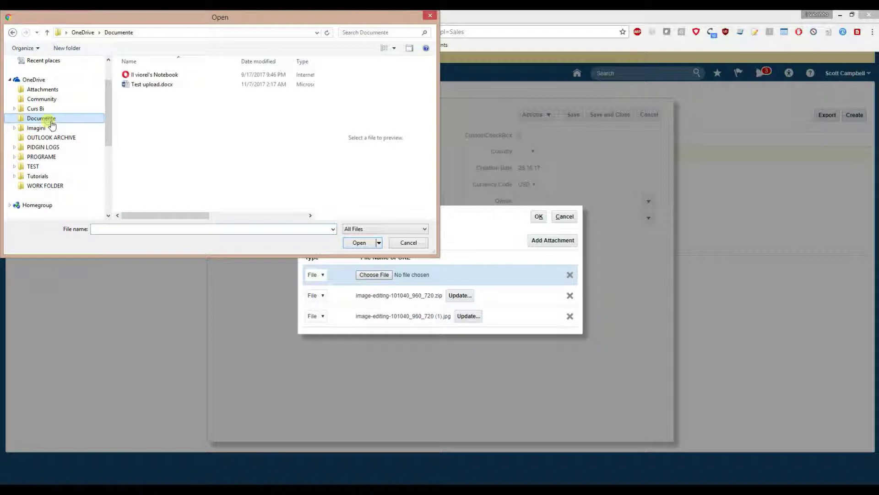
double_click(158, 85)
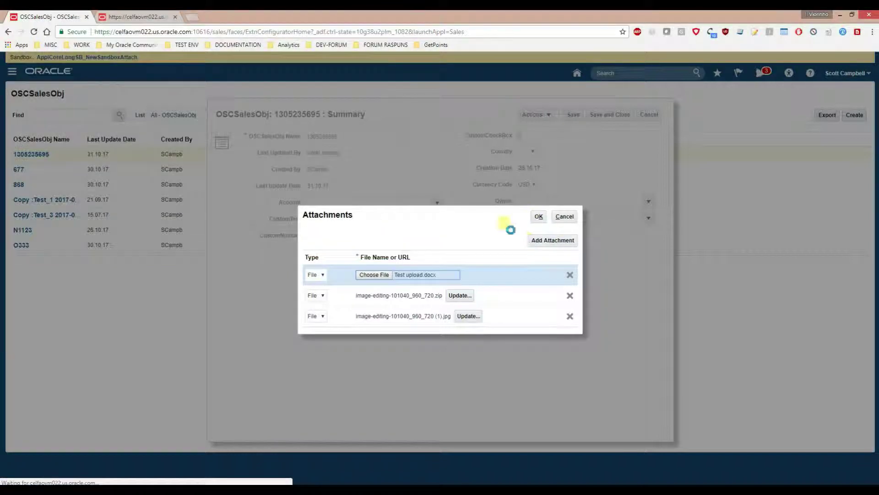
click(538, 216)
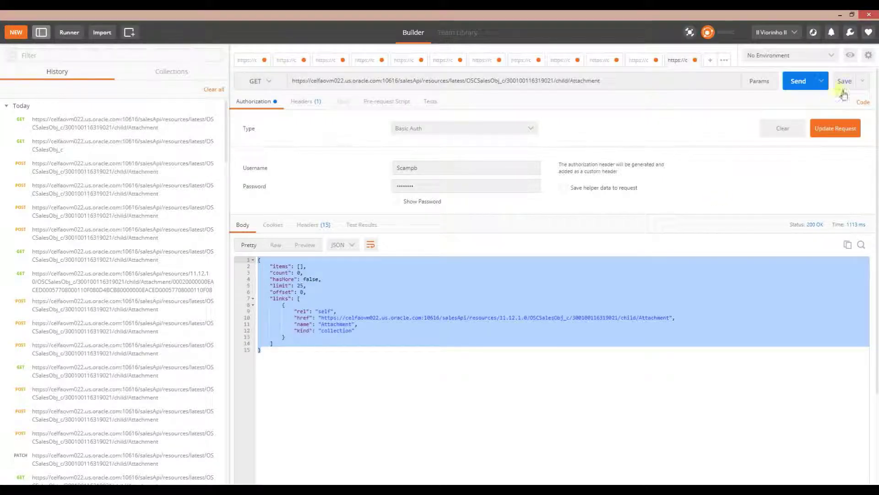
click(806, 84)
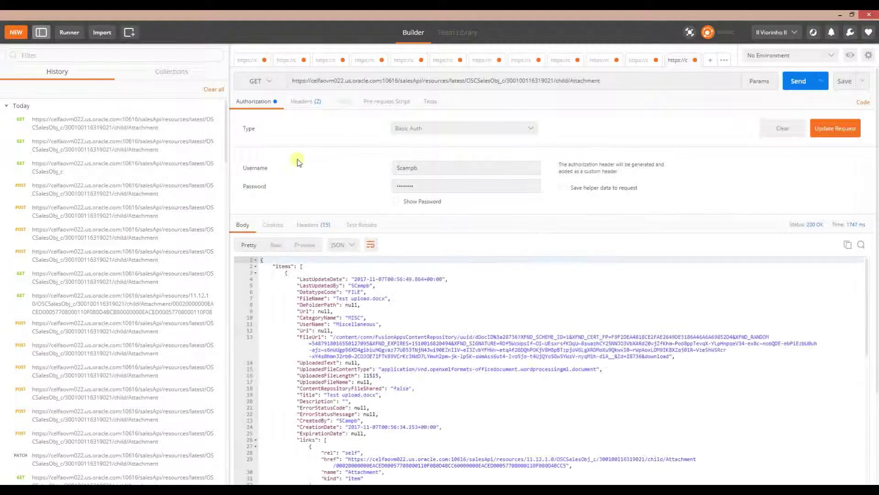
scroll(365, 303, down, 15)
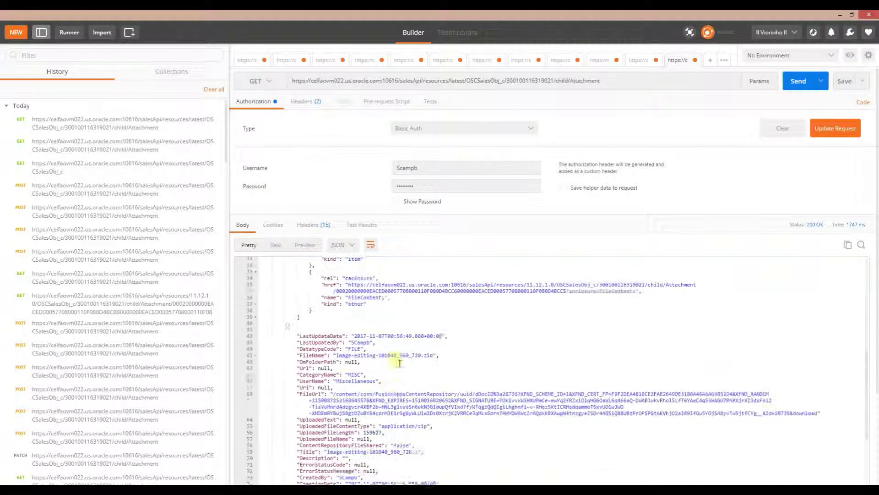
scroll(377, 343, up, 15)
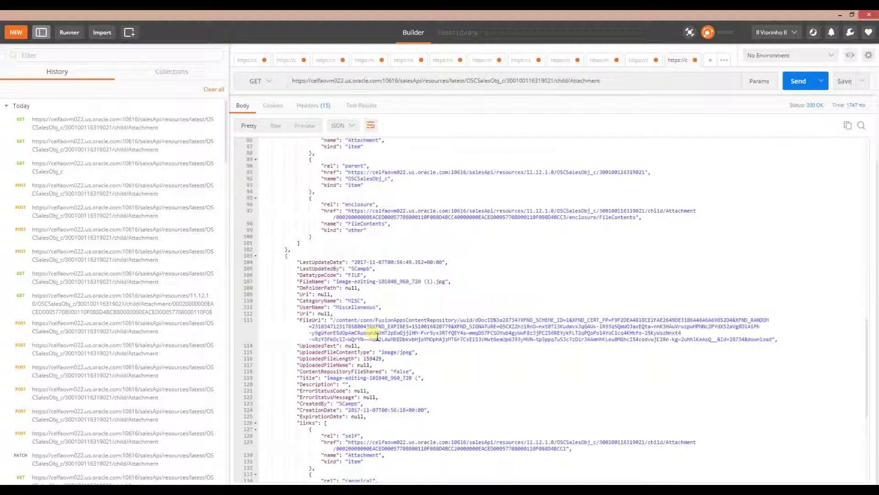
scroll(377, 313, up, 2)
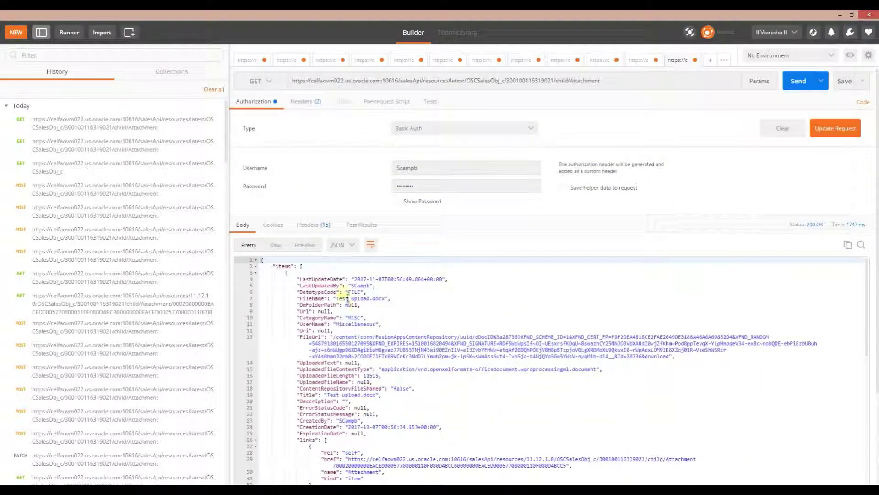
double_click(319, 292)
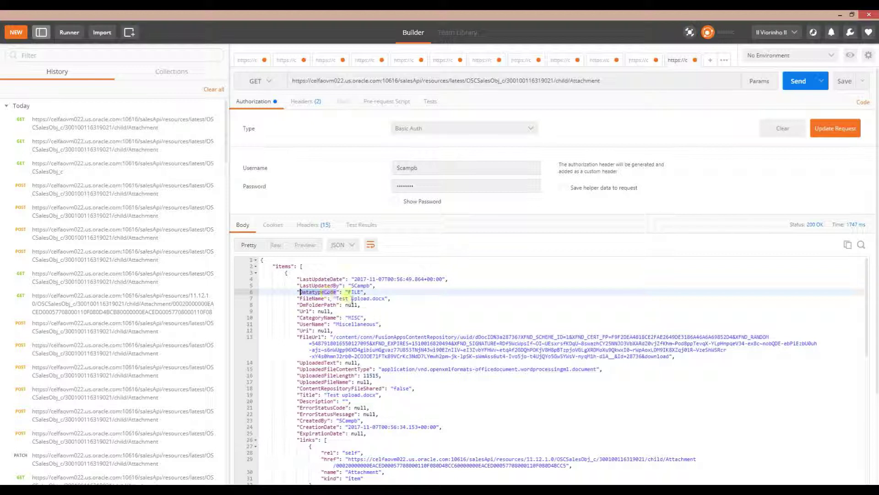
double_click(355, 292)
drag(336, 298, 408, 304)
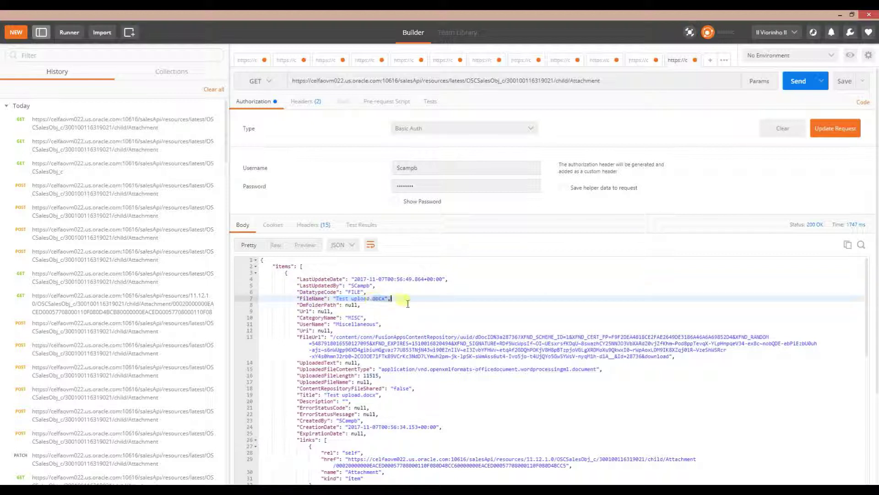
drag(347, 317, 361, 318)
drag(294, 337, 319, 339)
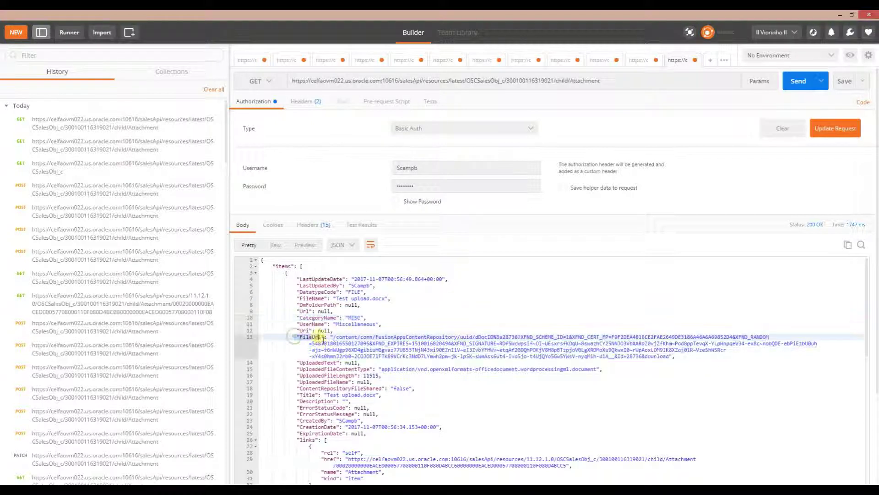
scroll(412, 330, down, 2)
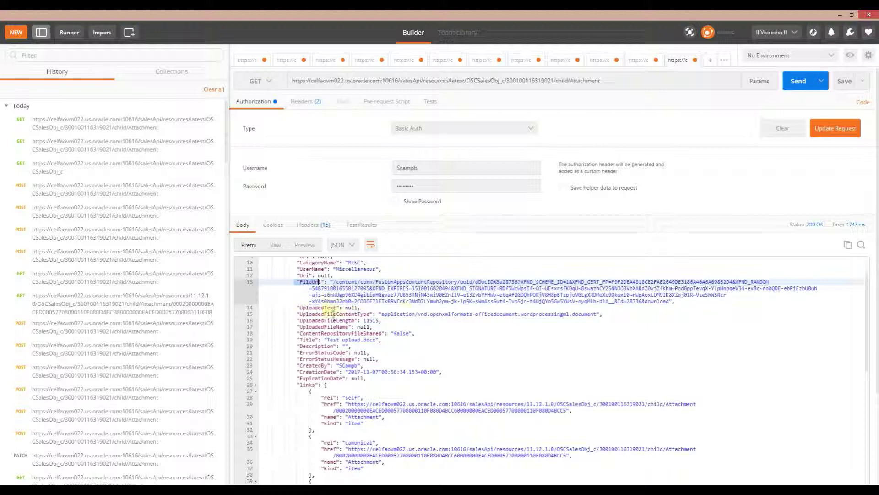
drag(300, 314, 600, 316)
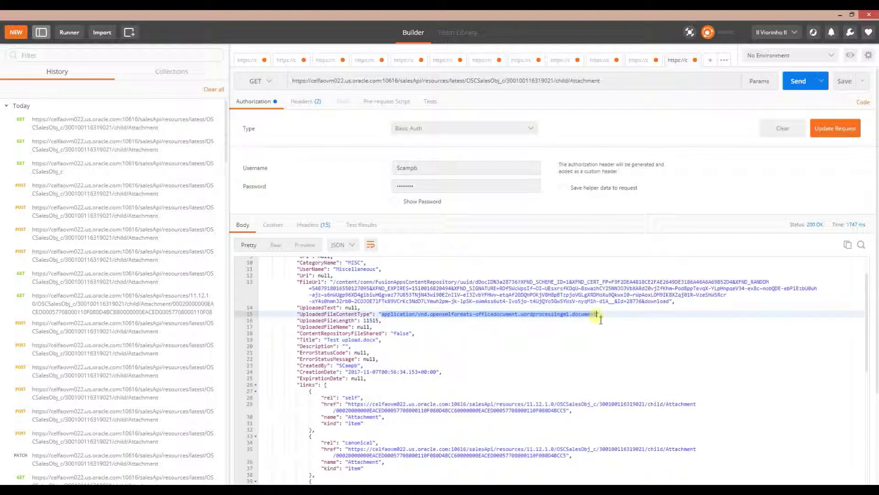
scroll(375, 364, down, 3)
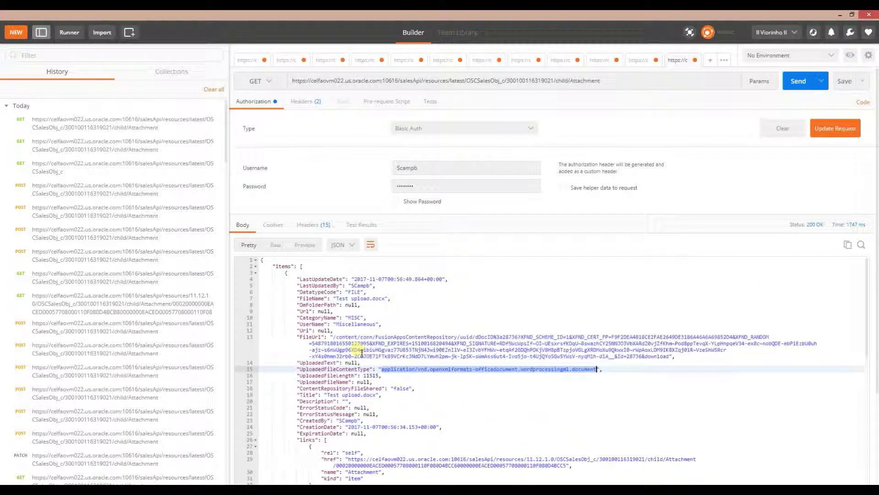
scroll(375, 363, down, 3)
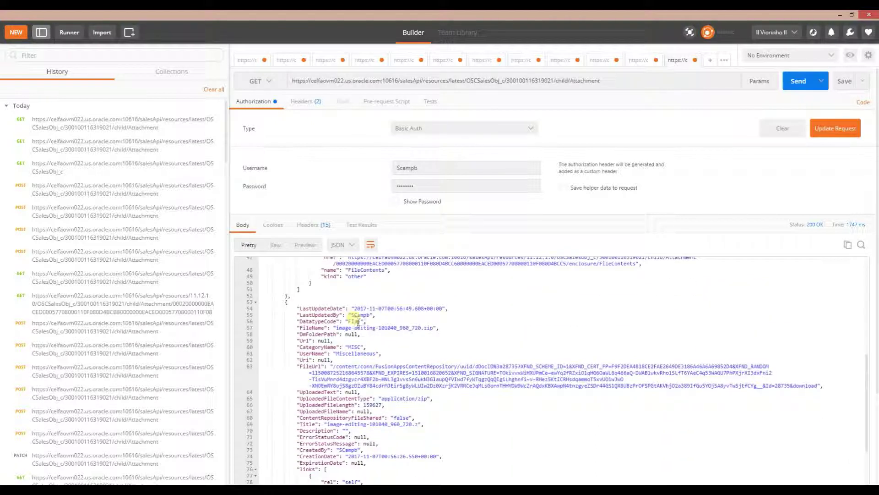
click(431, 327)
scroll(392, 354, down, 1)
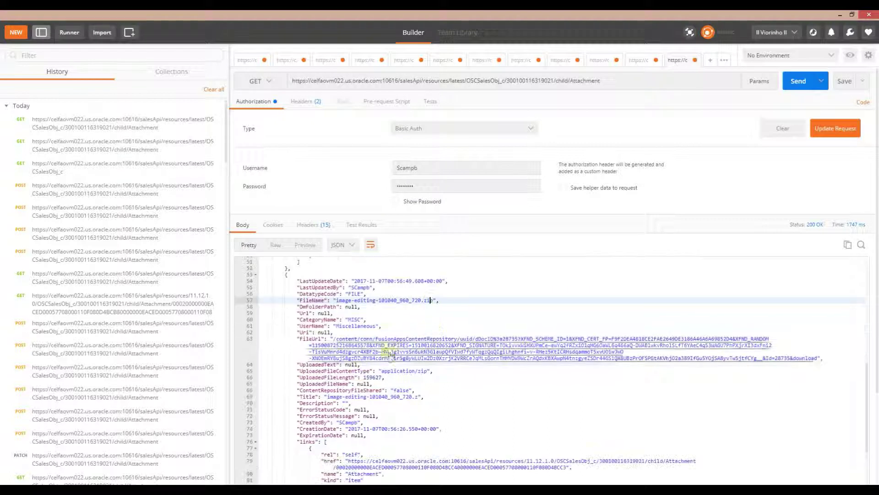
click(298, 371)
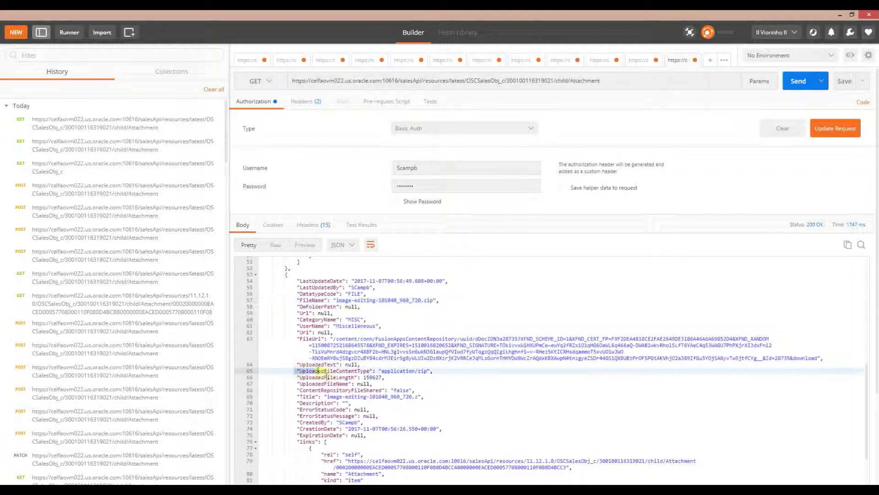
drag(379, 371, 433, 372)
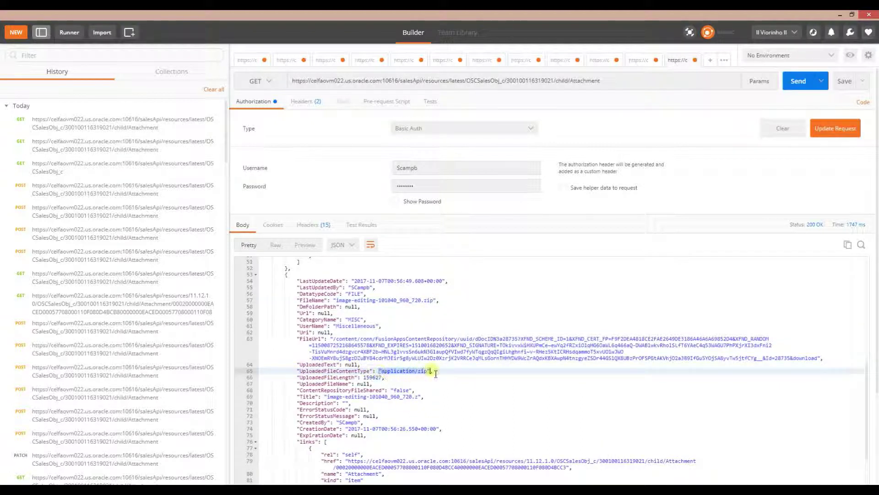
scroll(403, 373, down, 7)
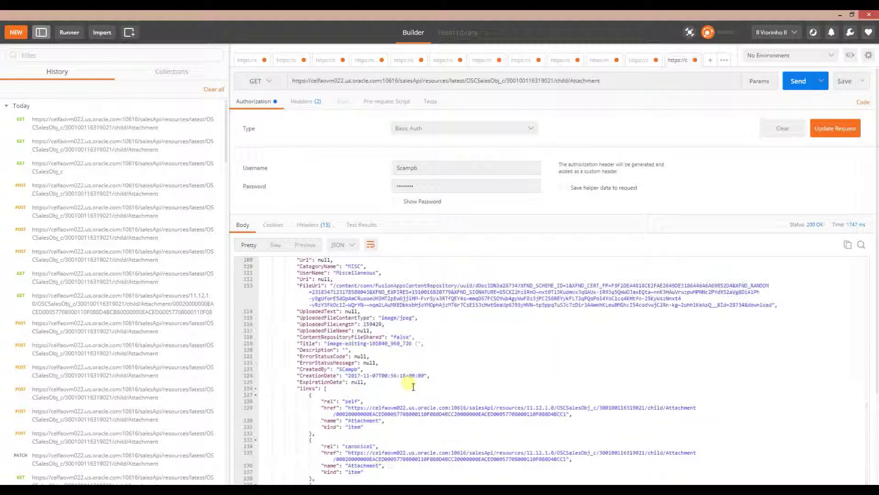
scroll(356, 351, up, 12)
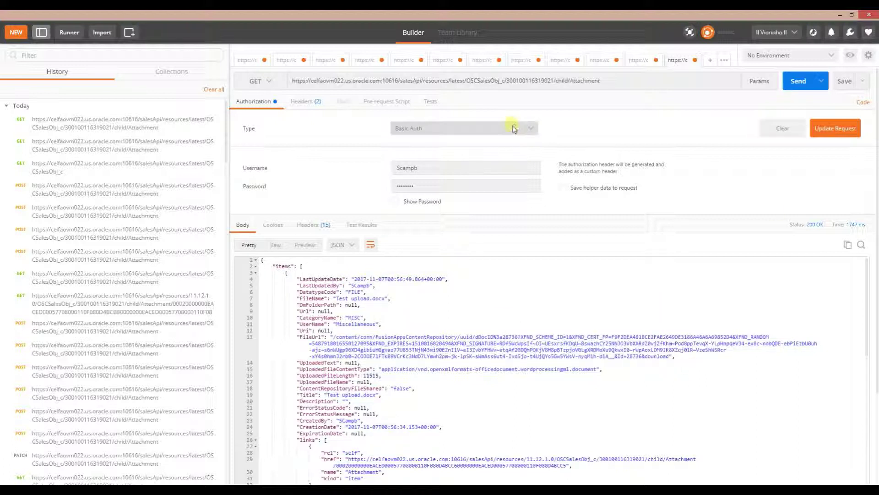
Set the Attachment request back to POST, verify its Content-Type header, and open Body
click(271, 83)
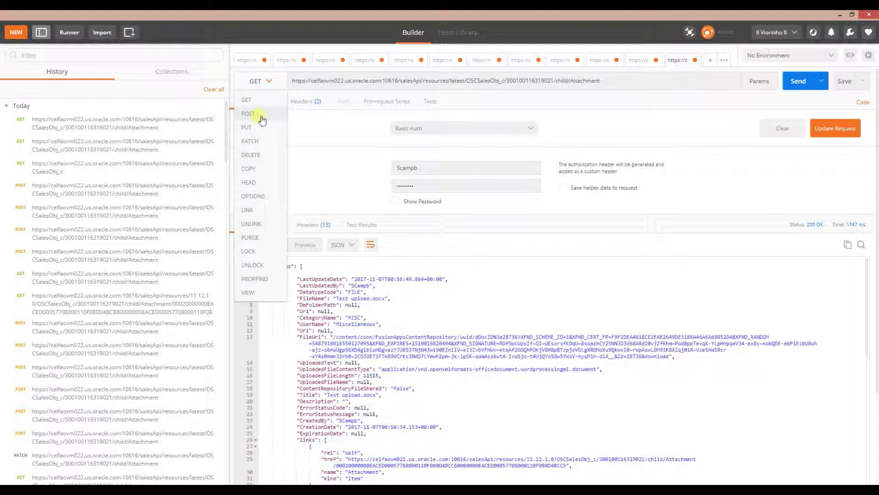
click(261, 118)
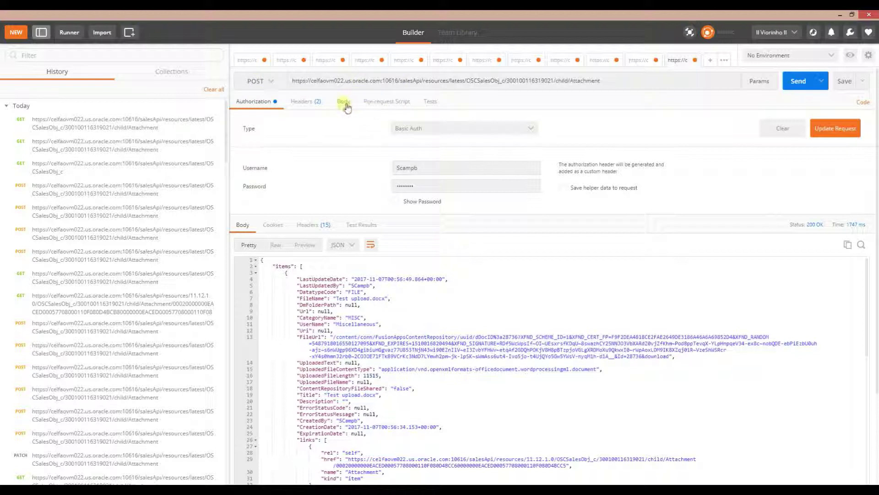
click(302, 102)
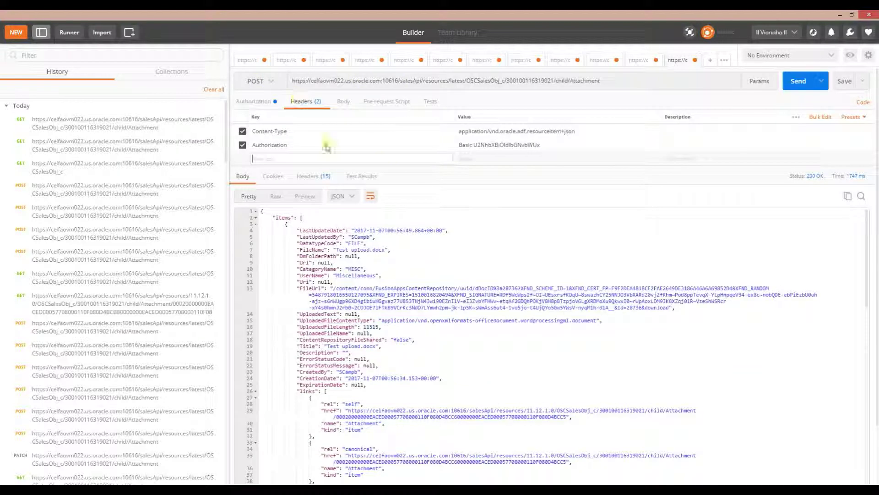
triple_click(581, 131)
click(281, 136)
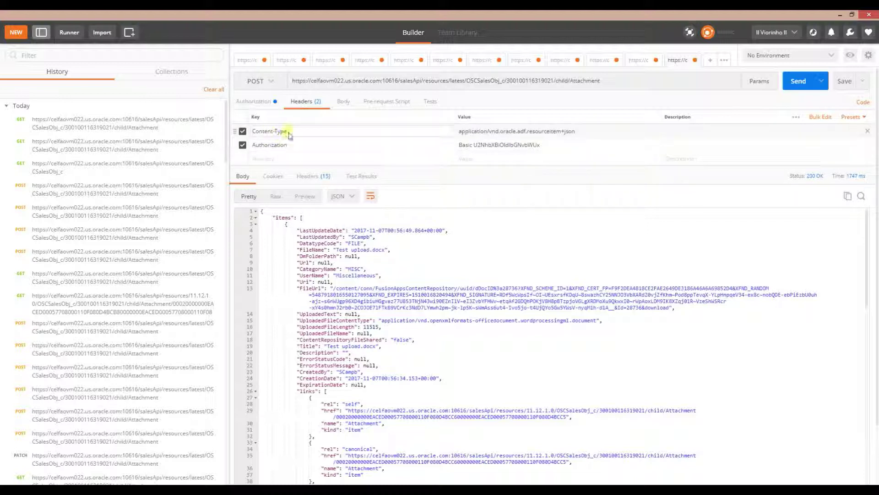
triple_click(459, 132)
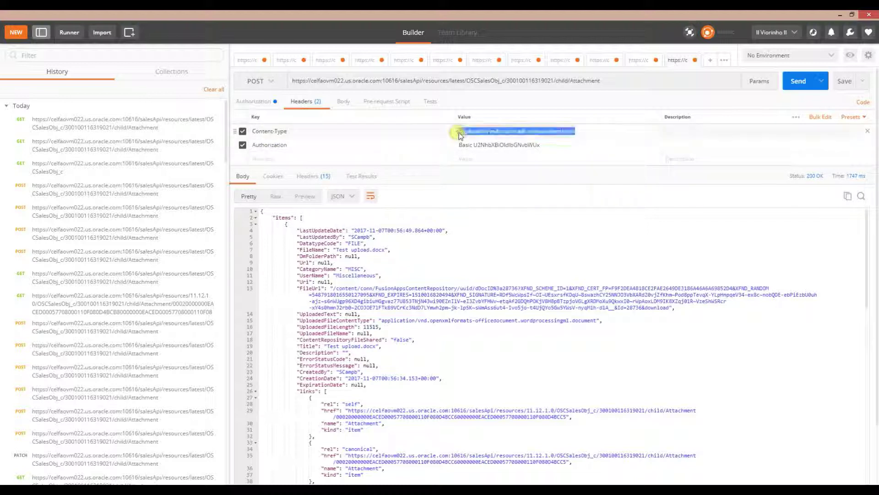
click(344, 101)
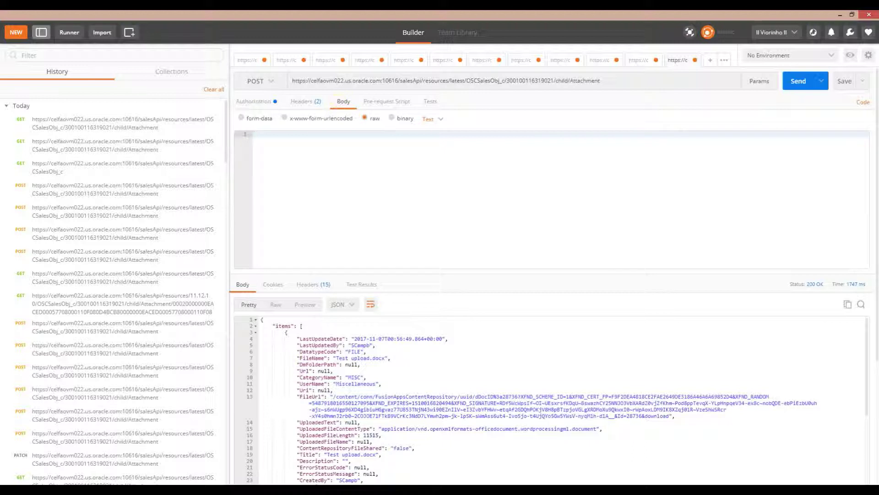
key(alt+Tab)
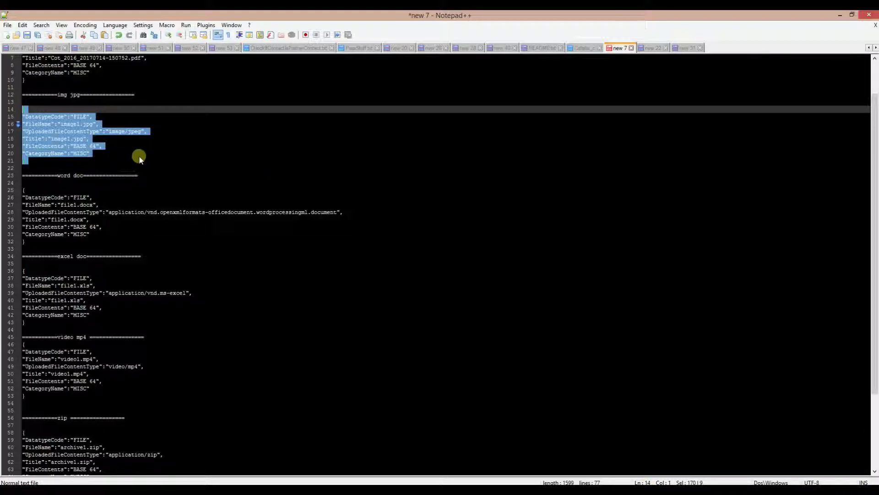
Reselect the image1.jpg JSON block in Notepad++ and minimize the window
click(39, 151)
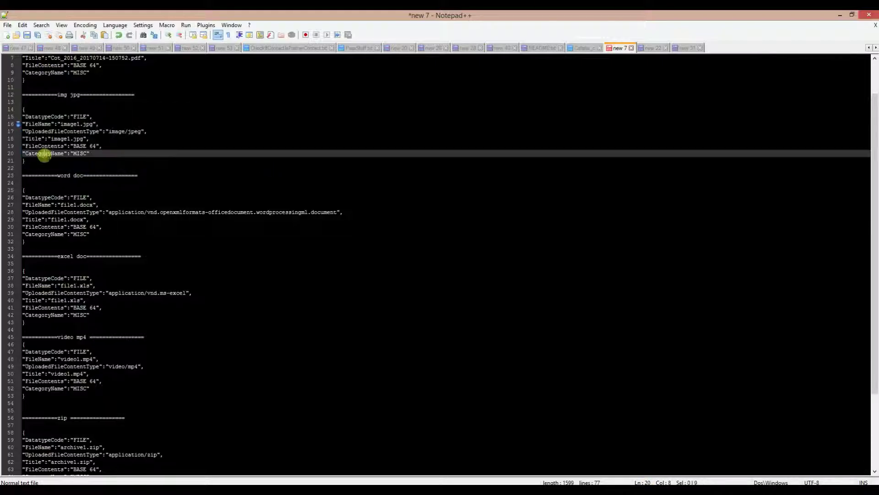
drag(34, 164, 19, 117)
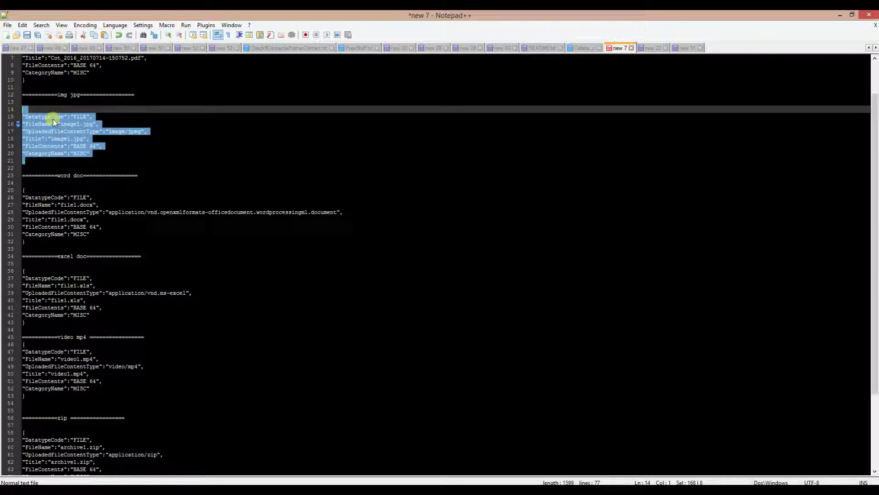
scroll(72, 258, down, 5)
scroll(90, 343, up, 5)
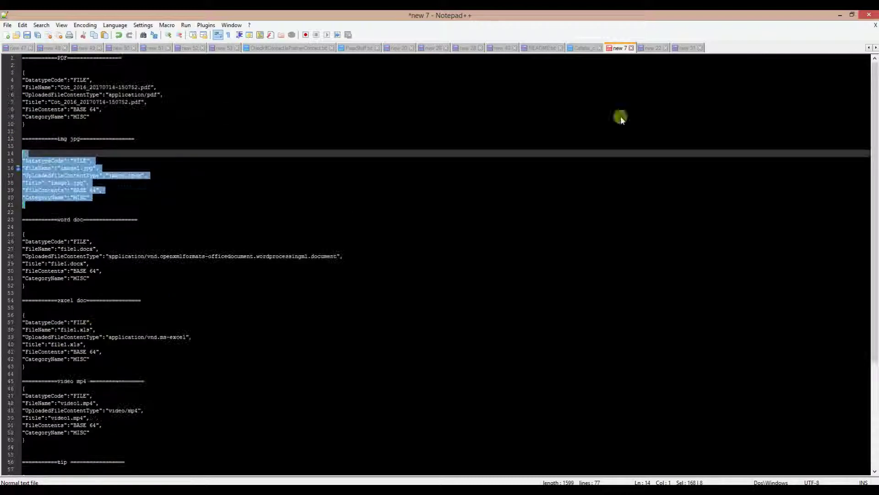
click(839, 15)
click(320, 158)
text({ "DatatypeCode":"FILE", "FileName":"image1.jpg", "UploadedFileContentType":"image/jpeg", "Title":"image1.jpg", "FileContents":"BASE 64", "CategoryName":"MISC" })
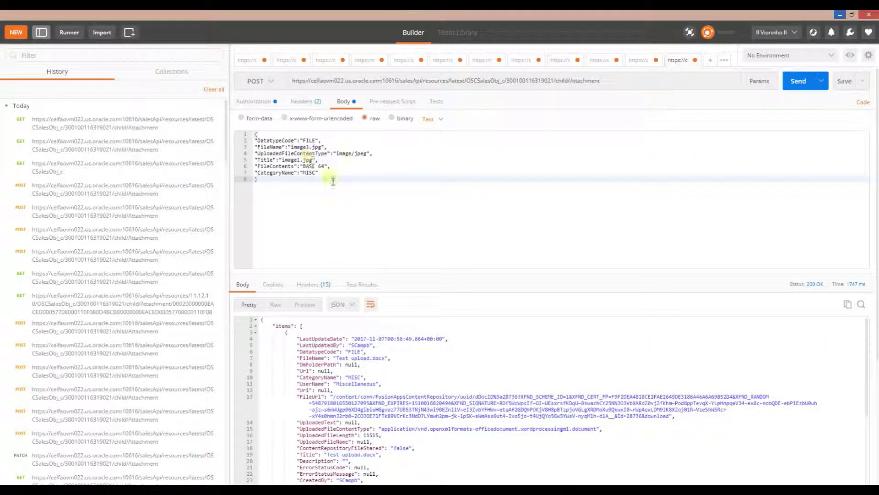
click(293, 147)
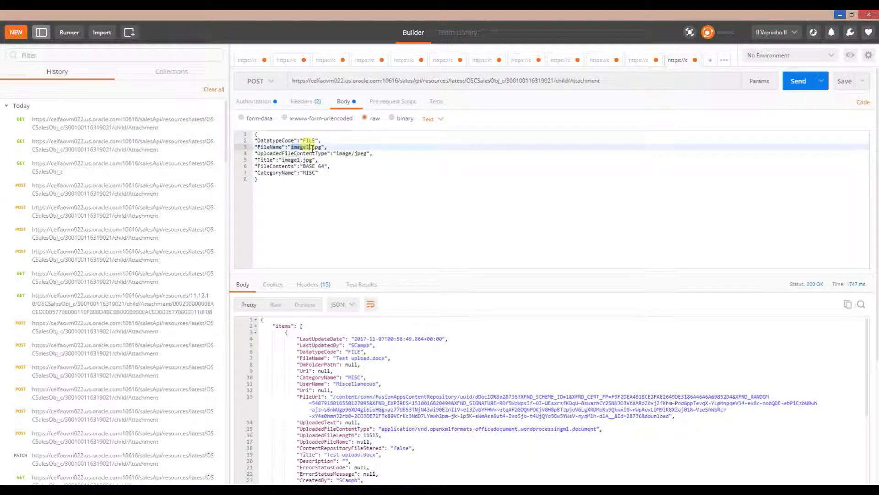
click(313, 147)
drag(367, 153, 343, 154)
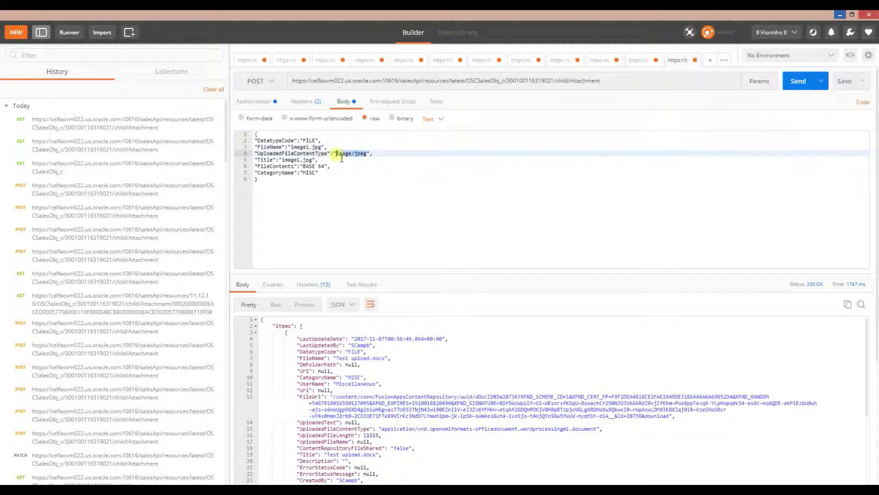
click(338, 154)
scroll(440, 299, down, 10)
double_click(404, 430)
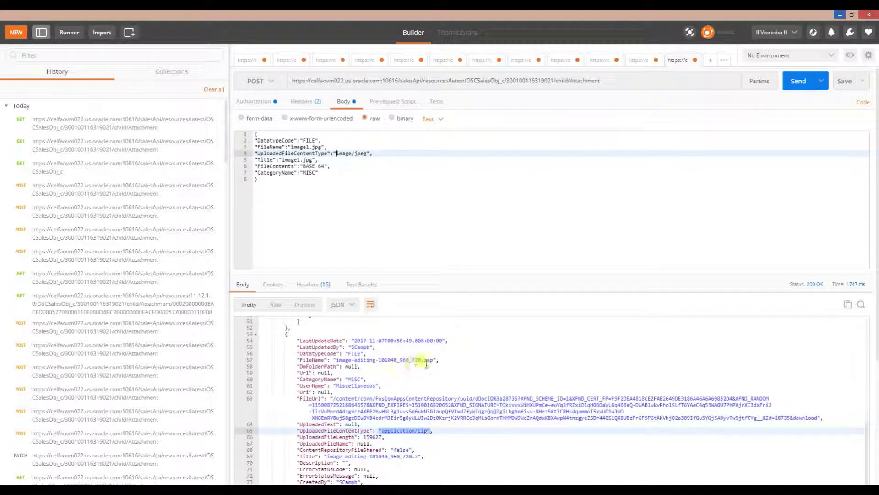
scroll(426, 363, down, 8)
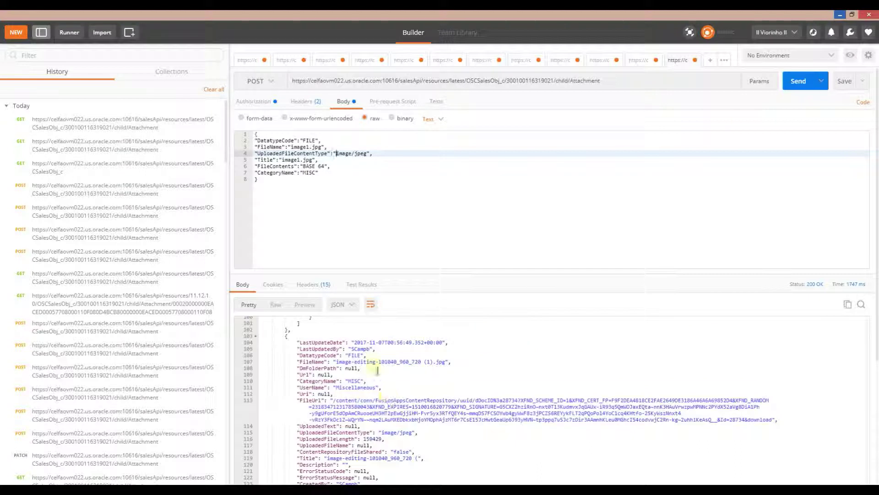
scroll(366, 390, up, 1)
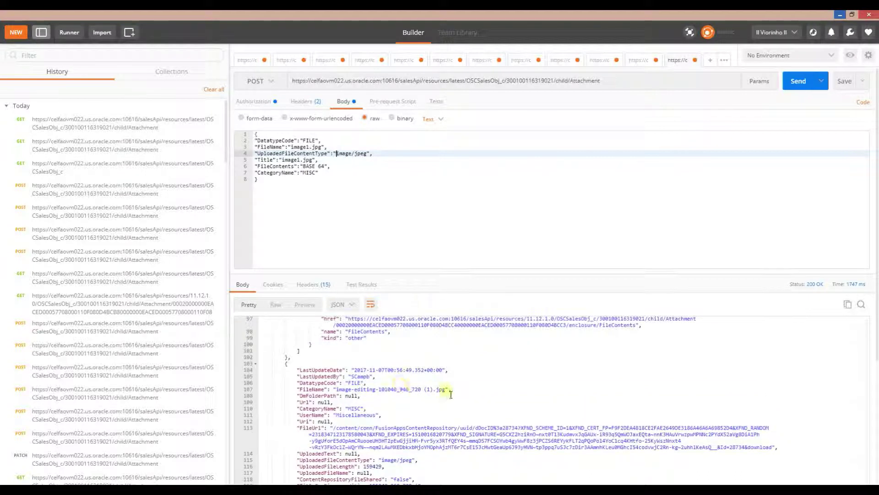
scroll(438, 388, down, 3)
mouse_move(413, 379)
mouse_down()
mouse_move(384, 378)
mouse_move(417, 383)
mouse_up()
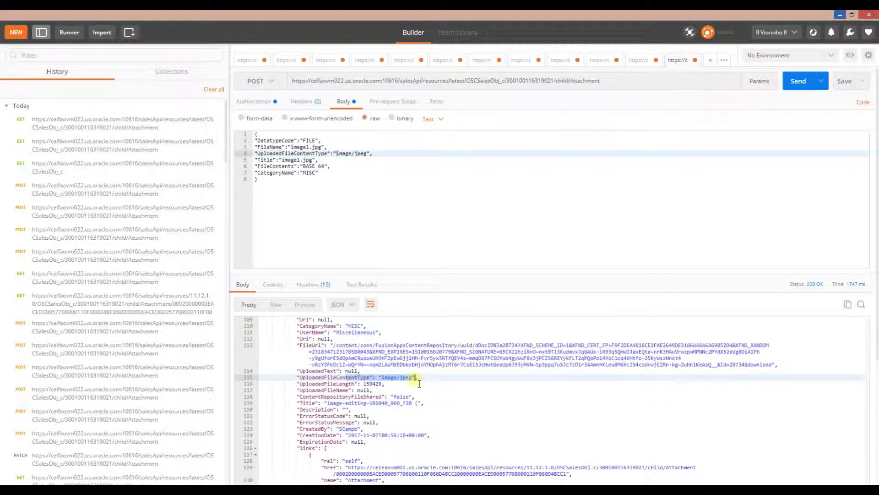
drag(373, 153, 334, 154)
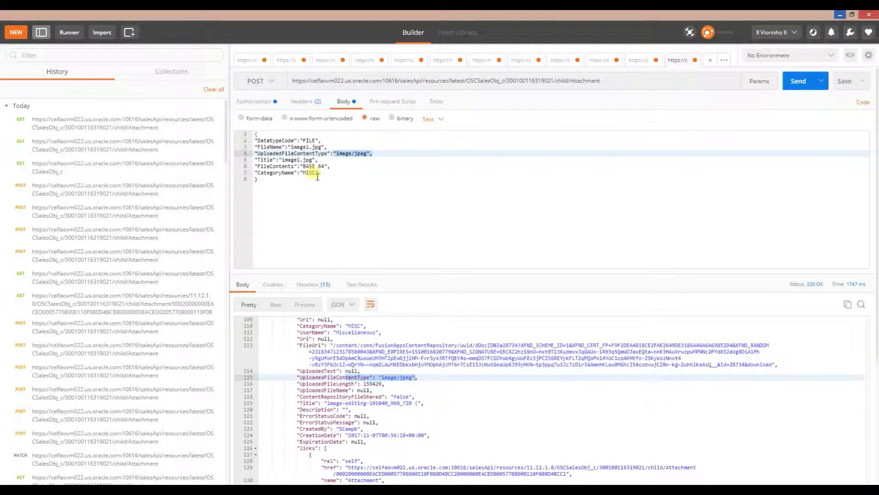
double_click(276, 167)
drag(303, 166, 323, 167)
click(324, 167)
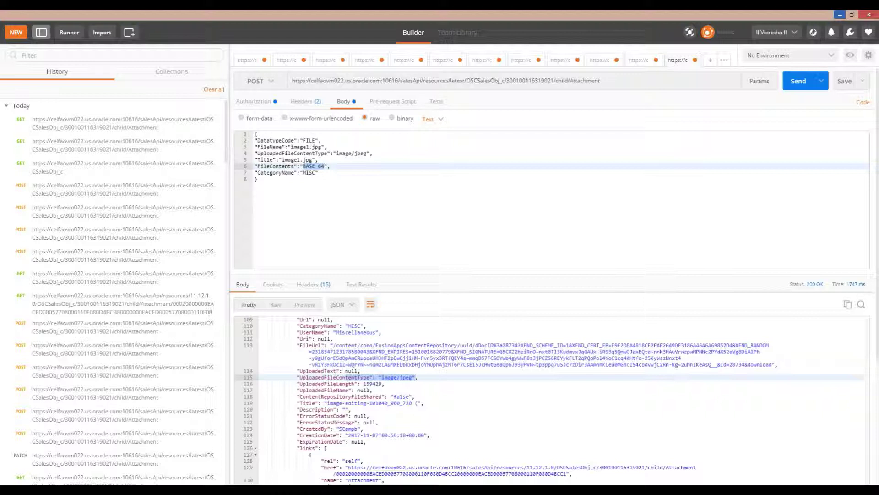
key(alt+Tab)
In Chrome's Base64 Image Encoder, load image-editing-101040_960_720 (1).jpg from Downloads
mouse_move(233, 478)
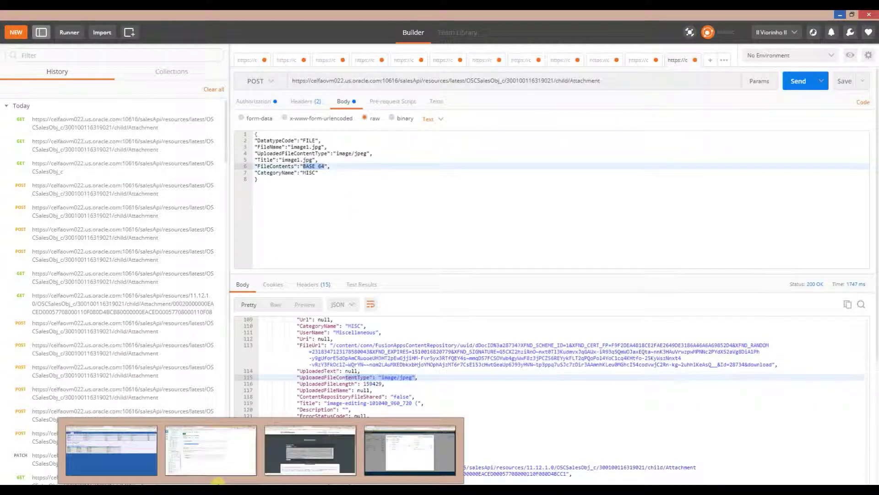
click(234, 472)
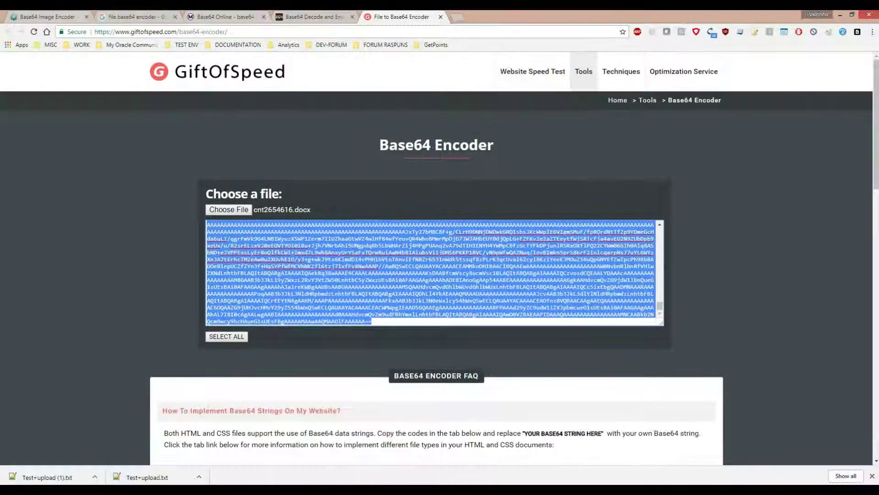
key(ctrl+1)
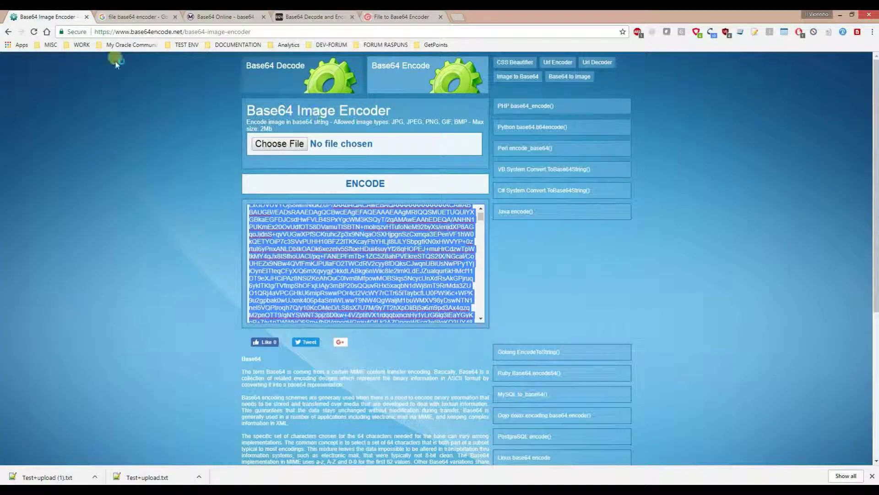
drag(400, 109, 241, 120)
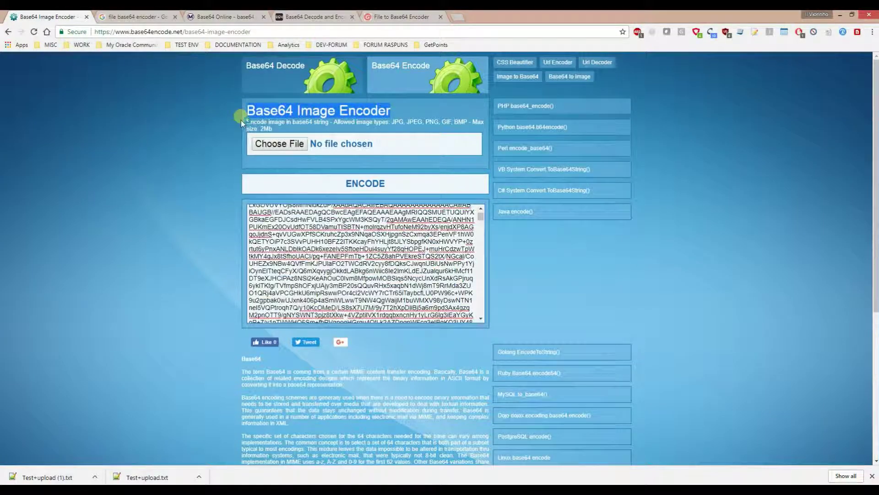
click(290, 147)
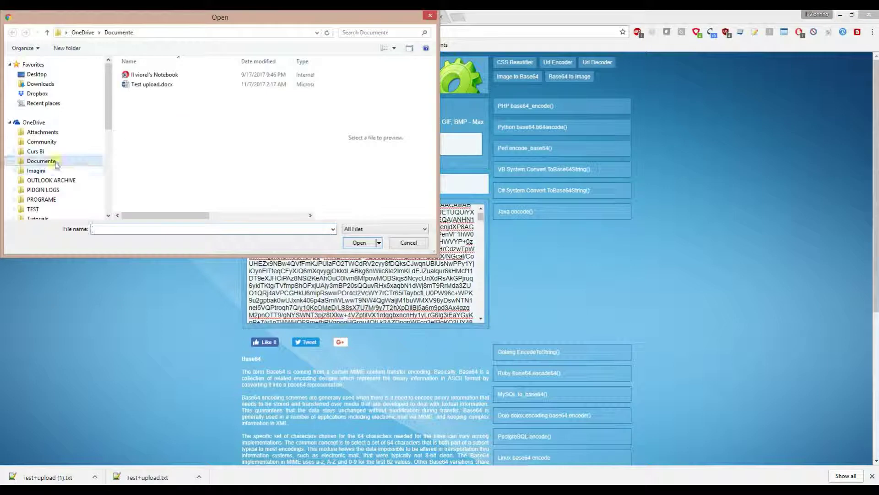
click(40, 84)
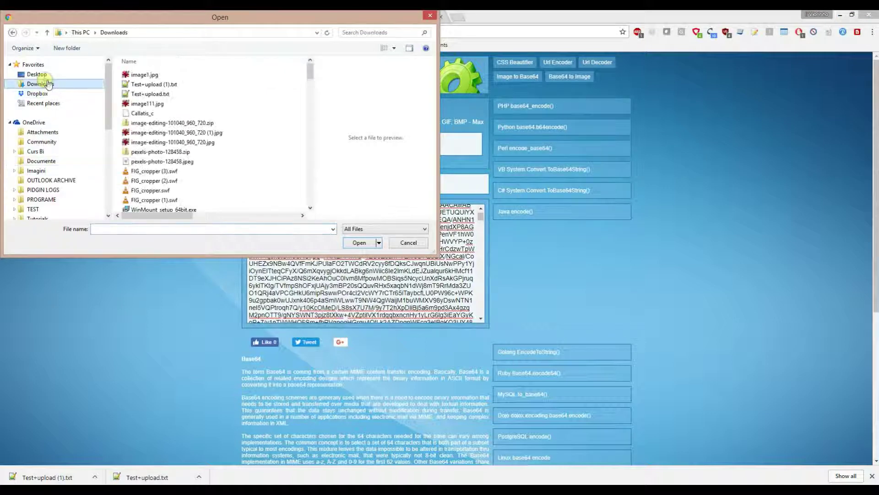
click(180, 132)
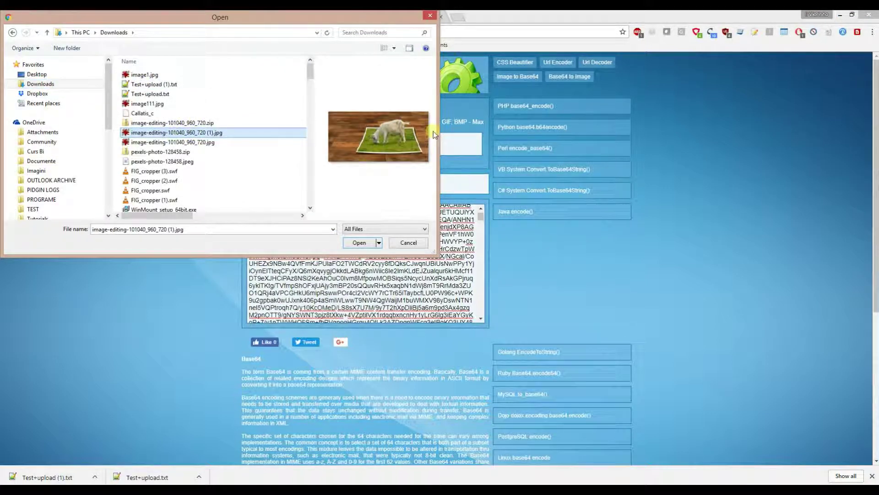
double_click(208, 134)
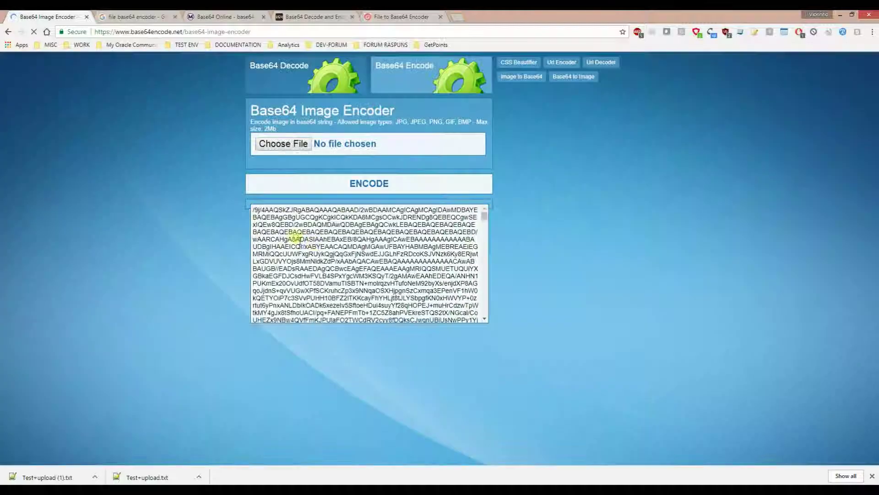
Select the entire Base64 output string of the encoded image
click(294, 234)
scroll(293, 234, down, 10)
drag(478, 215, 478, 316)
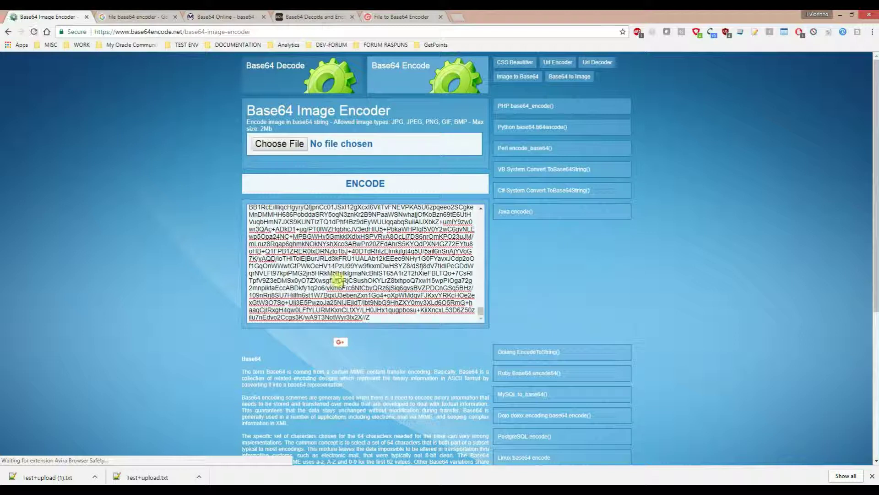
click(387, 316)
key(alt+Tab)
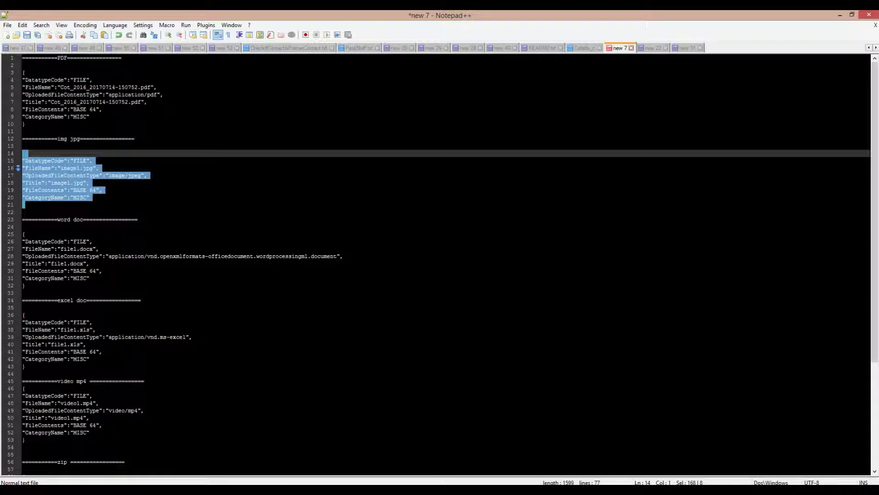
Check the new 22 document's image1.jpg body, whose FileContents holds the full Base64 string
click(82, 197)
drag(70, 190, 97, 191)
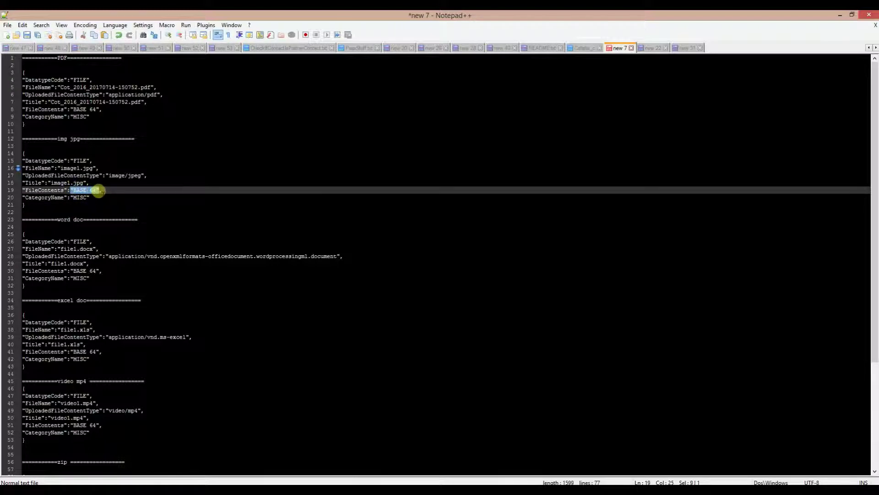
click(642, 48)
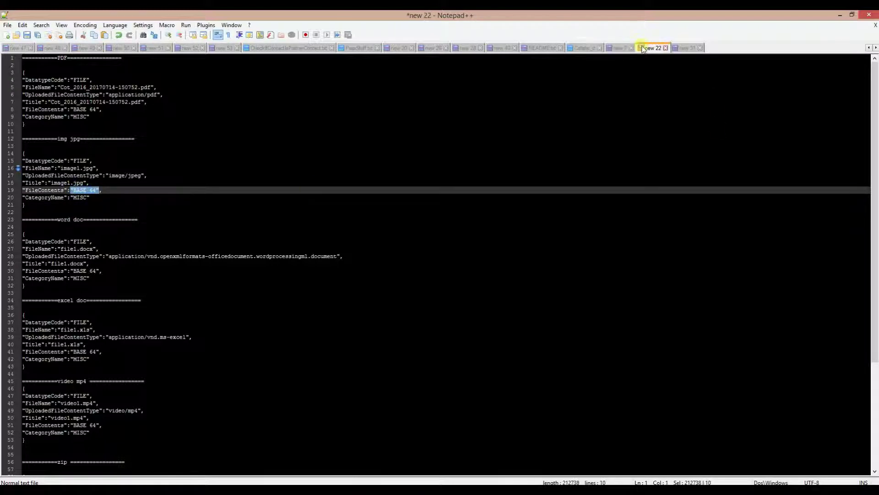
click(112, 72)
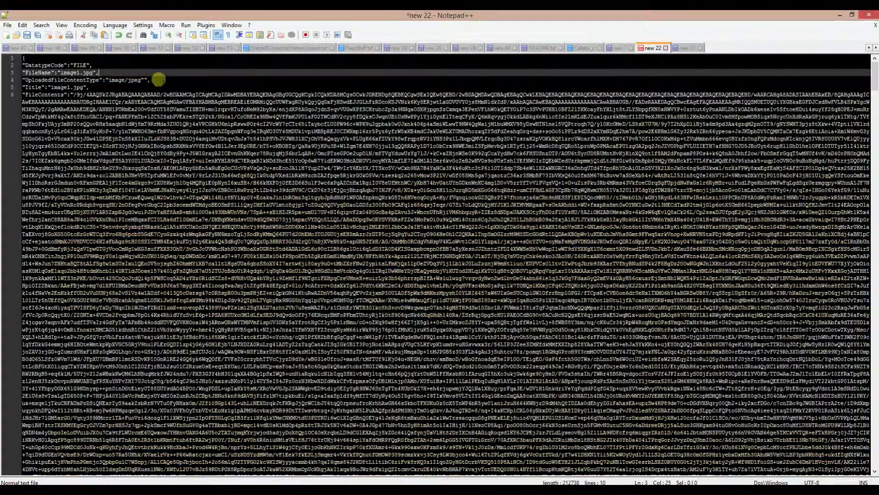
shift+click(158, 81)
drag(73, 94, 458, 471)
scroll(180, 243, down, 2)
scroll(204, 261, down, 10)
drag(873, 236, 859, 468)
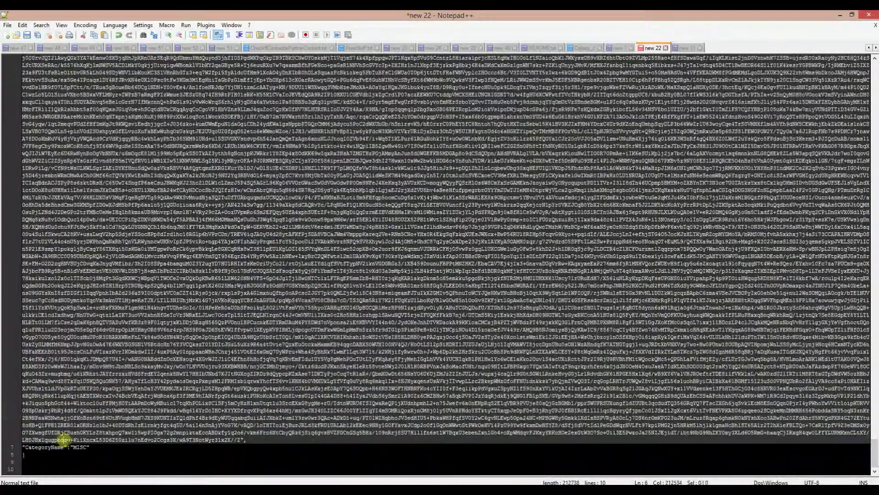
Select all of new 22 and minimize Notepad++
key(ctrl+a)
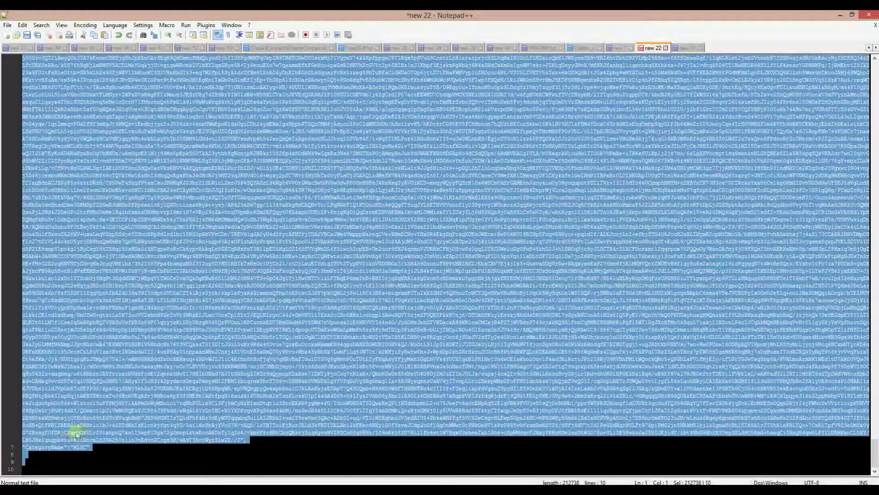
click(844, 17)
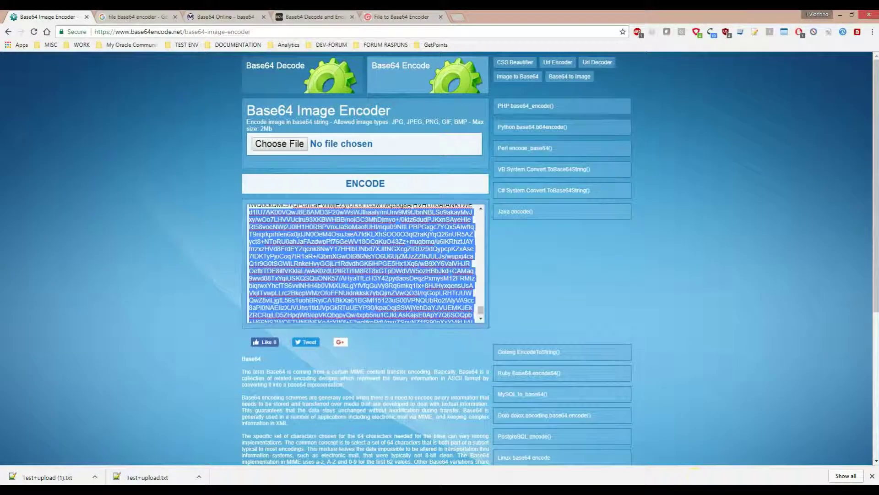
key(alt+Tab)
Replace the Postman request body with the copied Base64 JSON and send the attachment POST
click(303, 216)
key(ctrl+a)
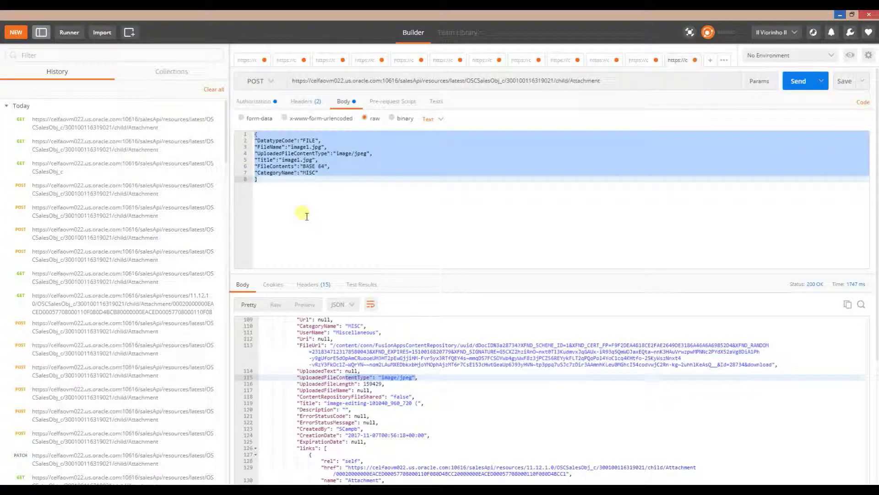
key(ctrl+v)
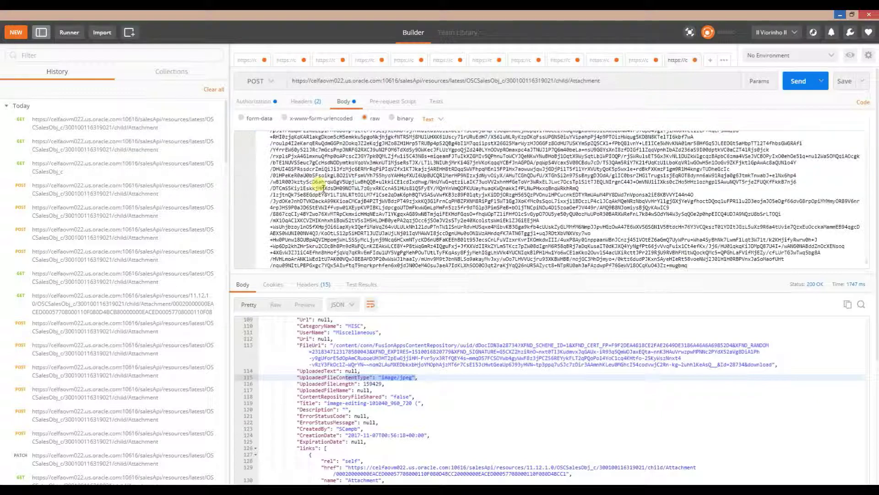
click(797, 84)
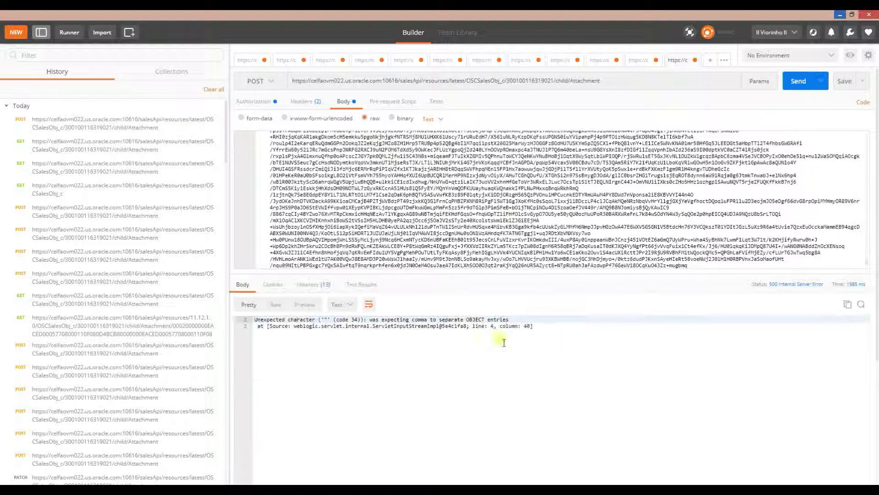
Fix the stray quote after image/jpeg in the content type line and resend the request
drag(468, 329, 489, 330)
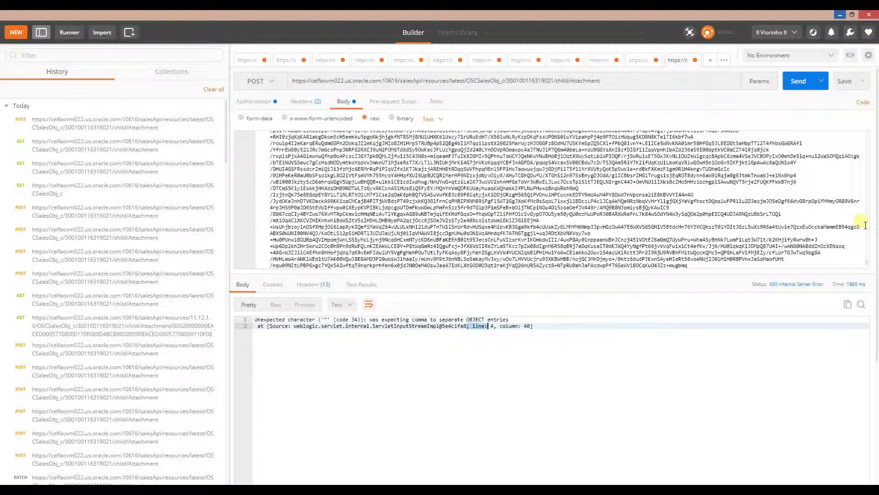
drag(867, 265, 863, 133)
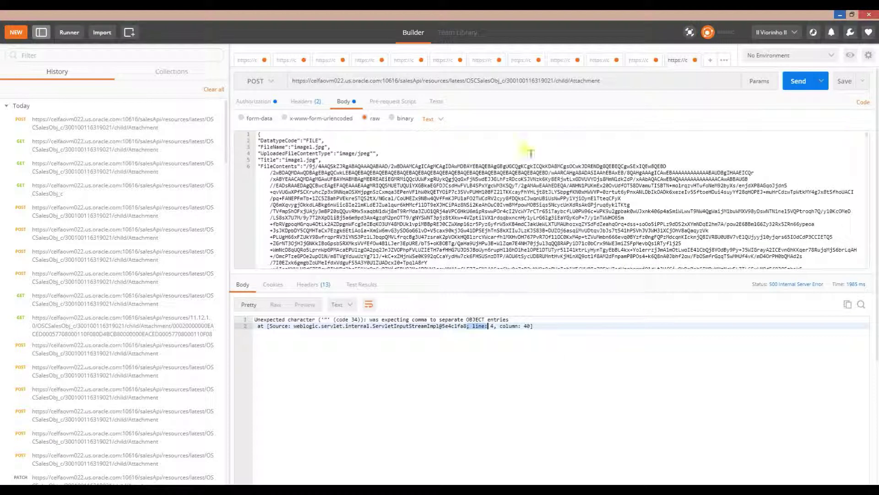
click(378, 155)
key(BackSpace)
text(,)
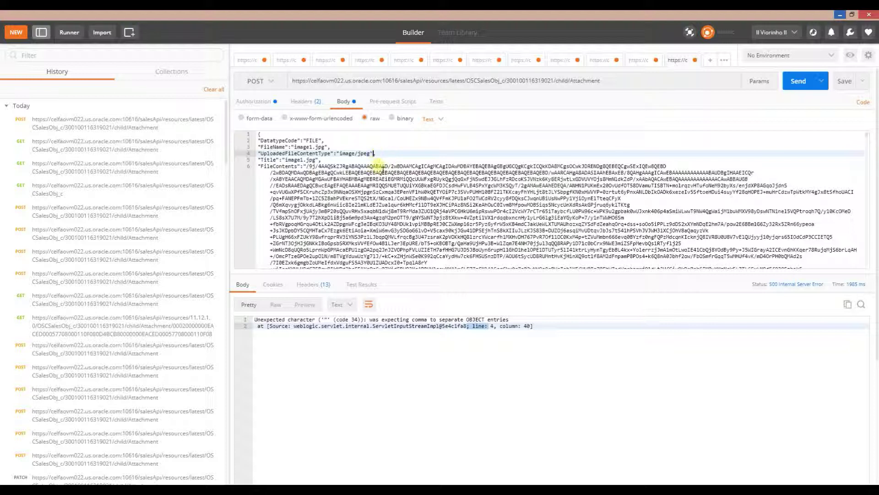
click(797, 79)
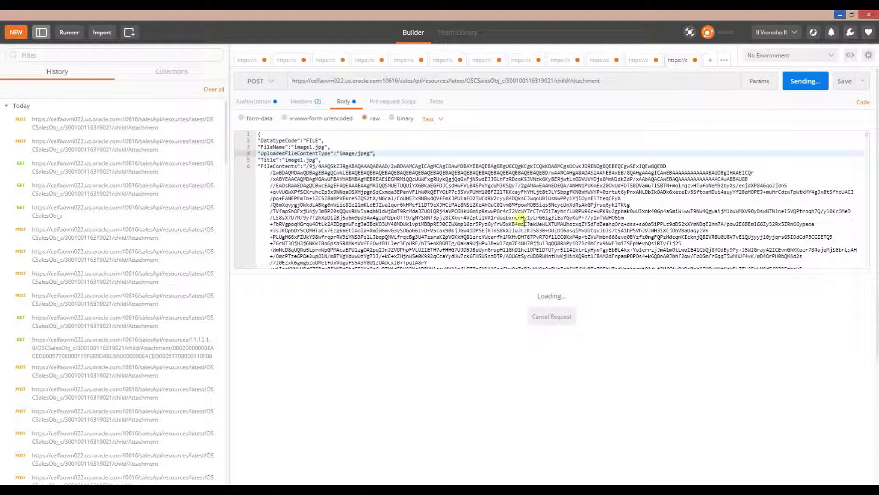
Review the 201 Created response fields from LastUpdateDate through FileName, then return to Chrome
mouse_move(795, 288)
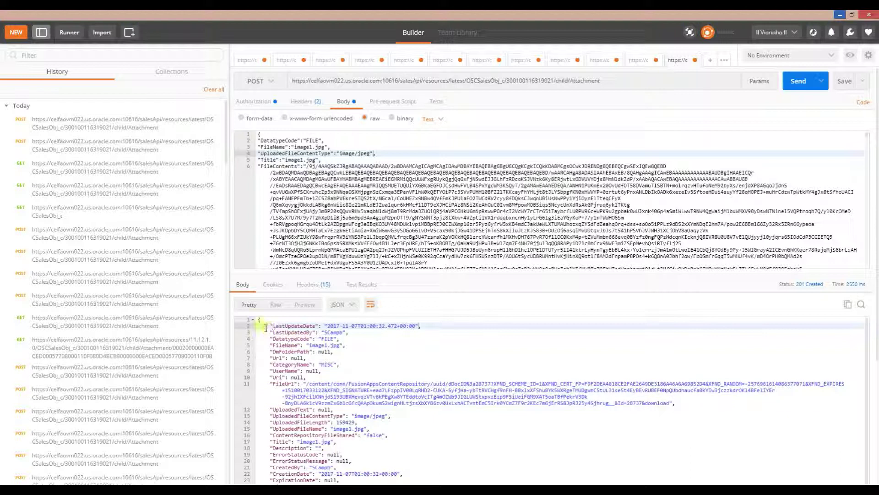
drag(286, 327, 334, 353)
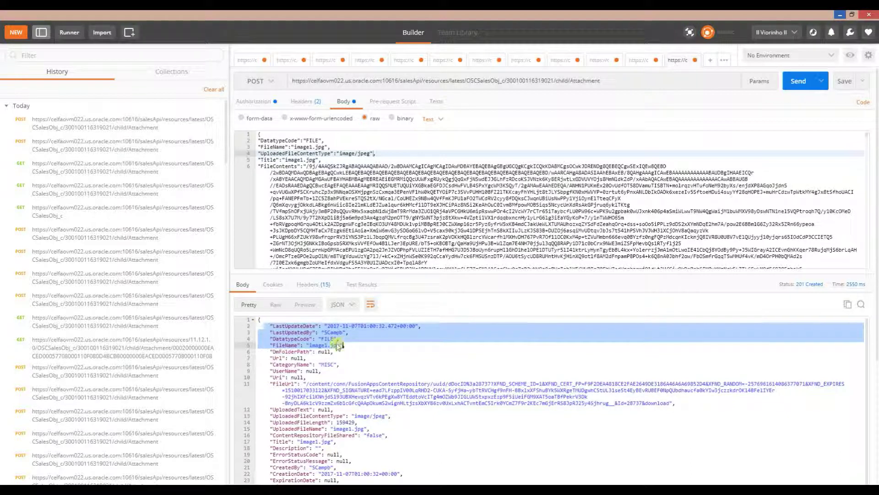
click(330, 345)
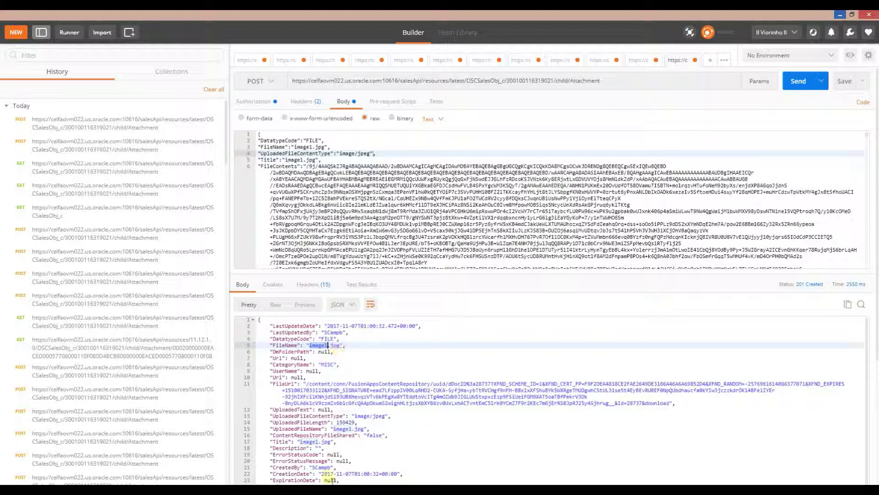
key(alt+Tab)
click(579, 234)
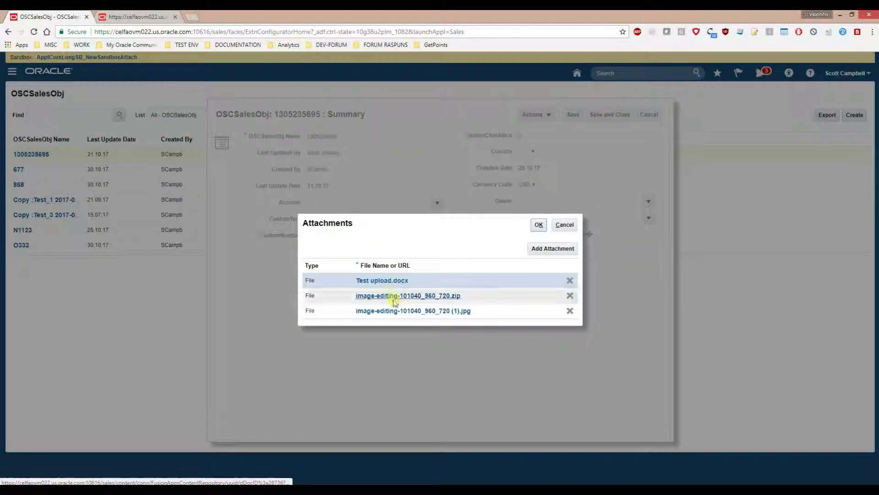
click(565, 225)
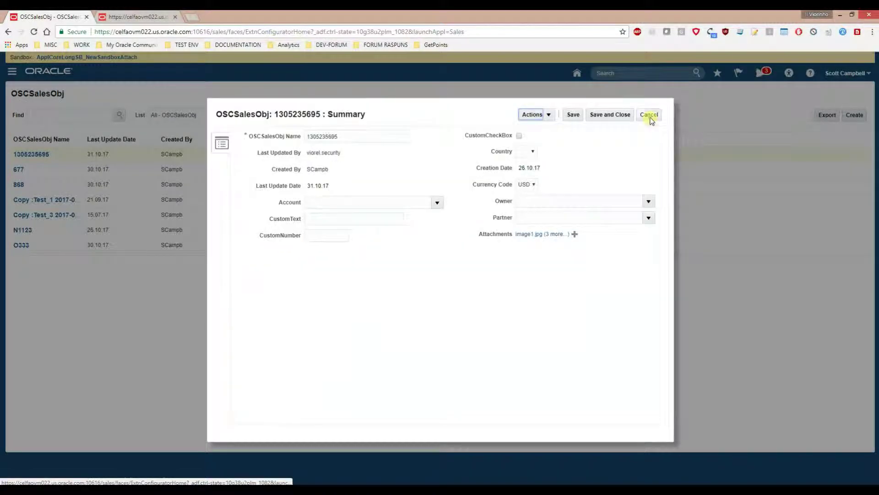
click(650, 115)
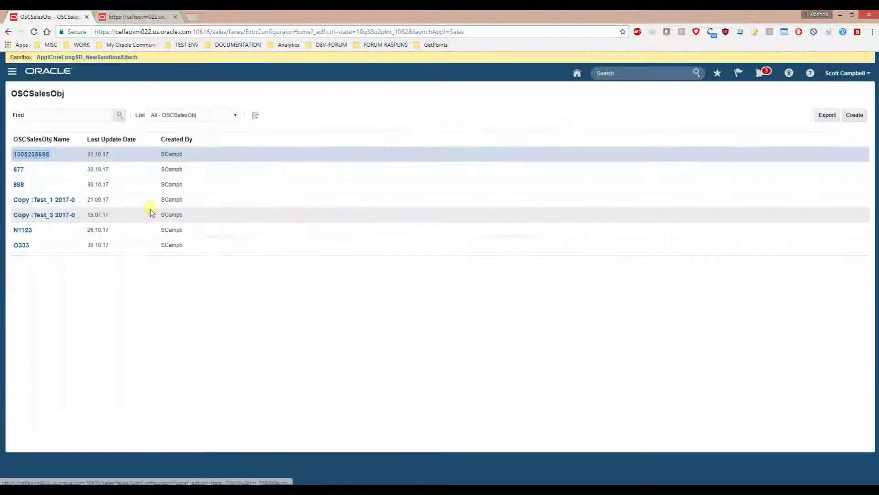
click(35, 153)
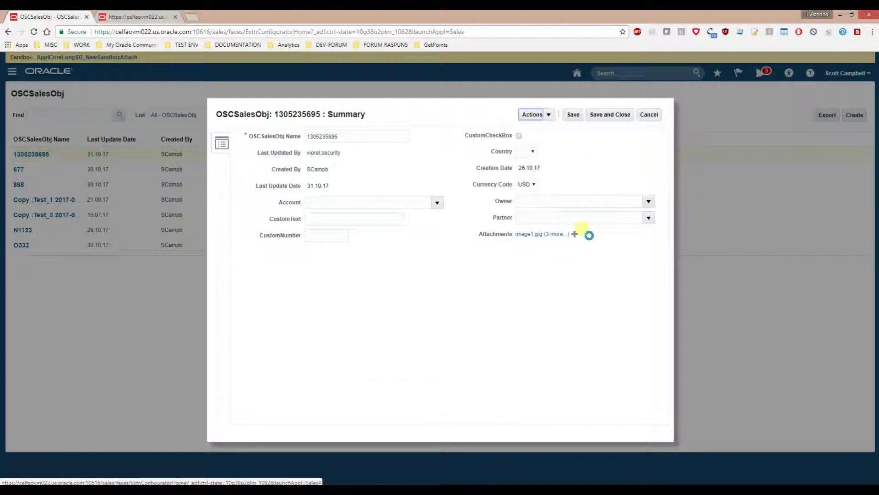
Download image1.jpg from the four attachments, confirm it shows the goat photo, and return to the new 7 templates
click(567, 294)
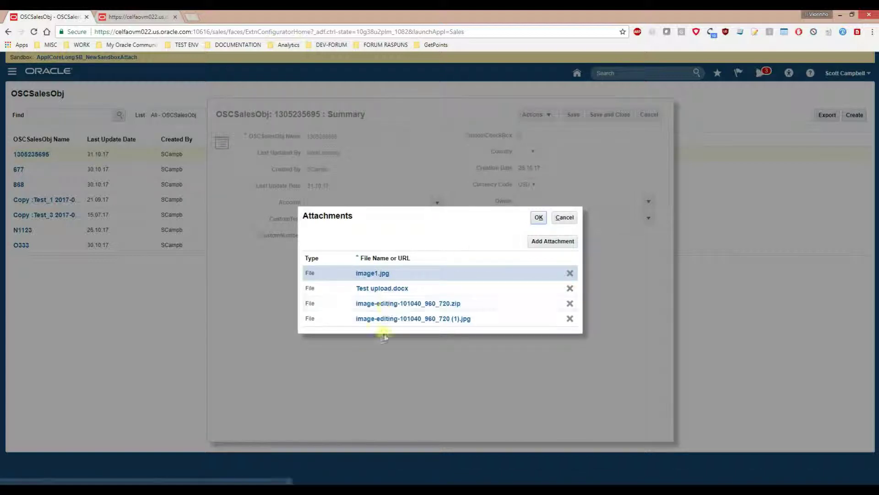
click(376, 274)
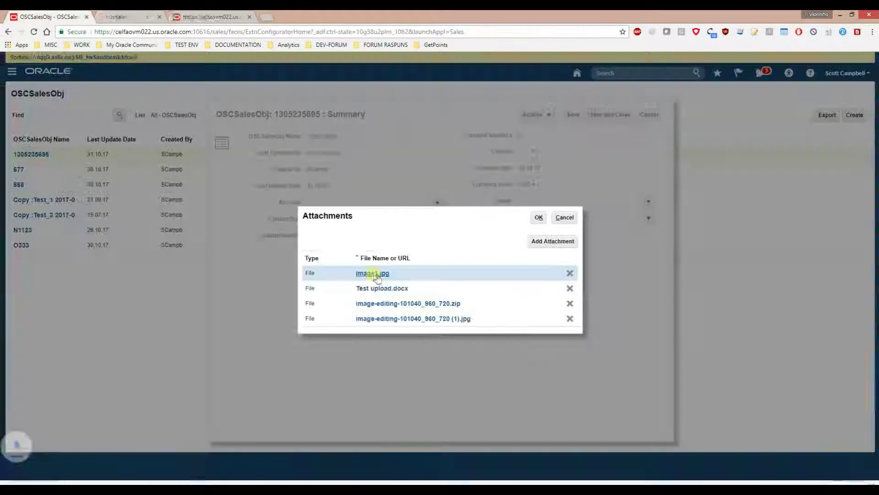
click(48, 475)
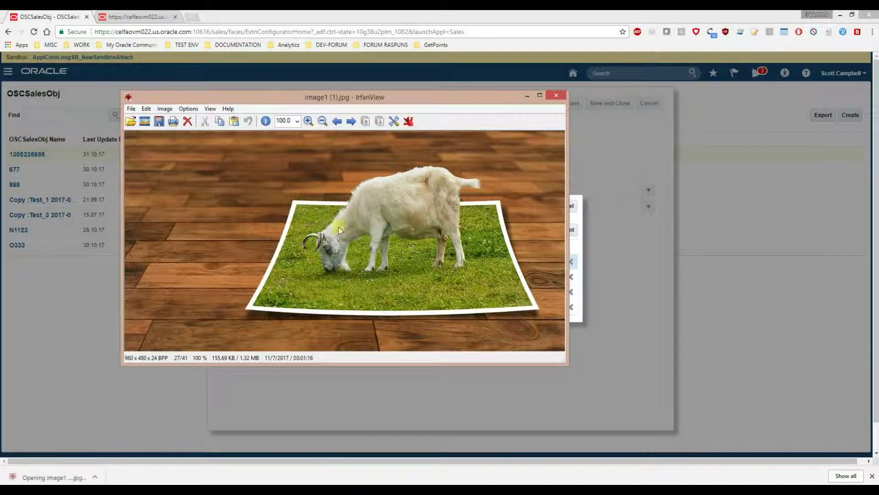
click(556, 95)
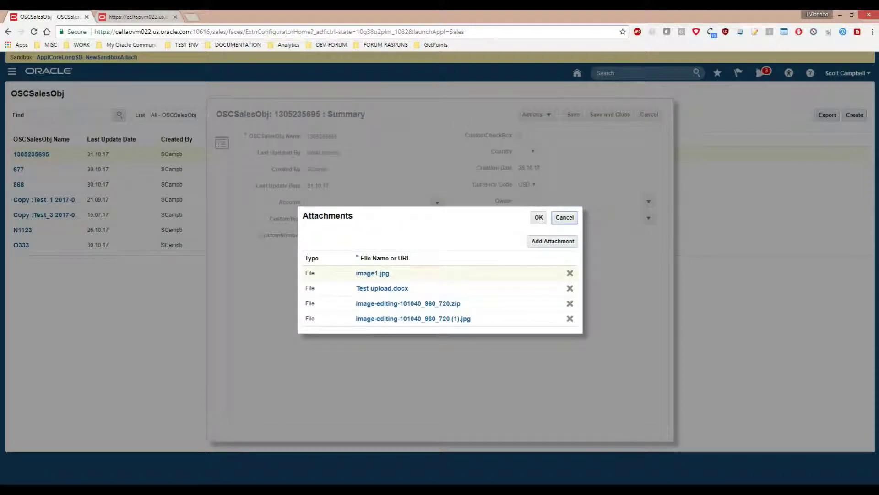
click(482, 481)
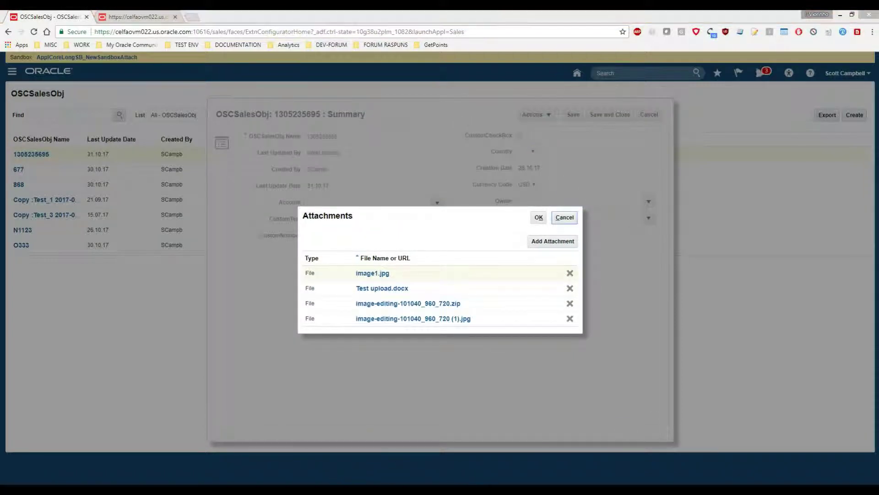
click(616, 47)
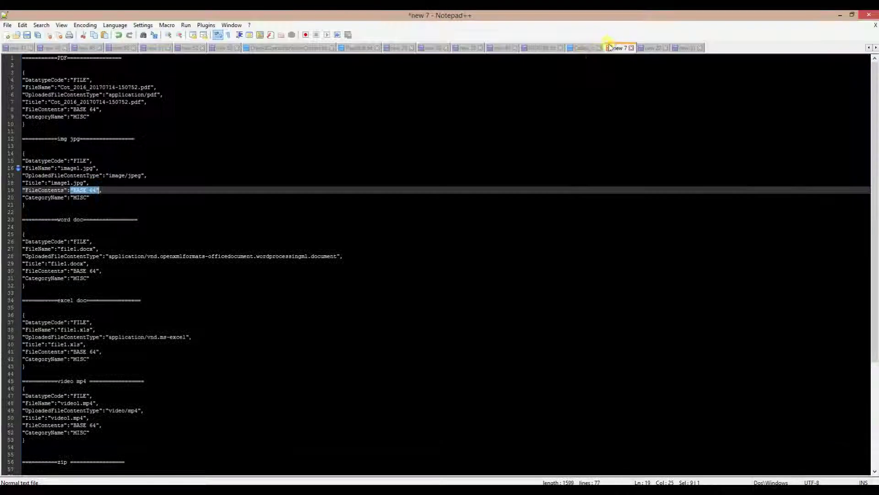
Review the jpg template's image/jpeg content type, image1.jpg name and FileContents key
click(183, 160)
drag(108, 176, 145, 175)
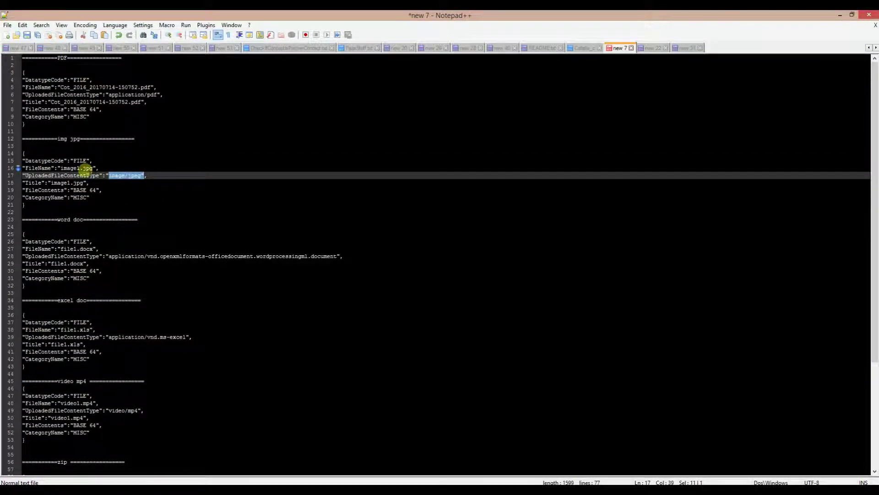
double_click(88, 168)
drag(22, 190, 67, 190)
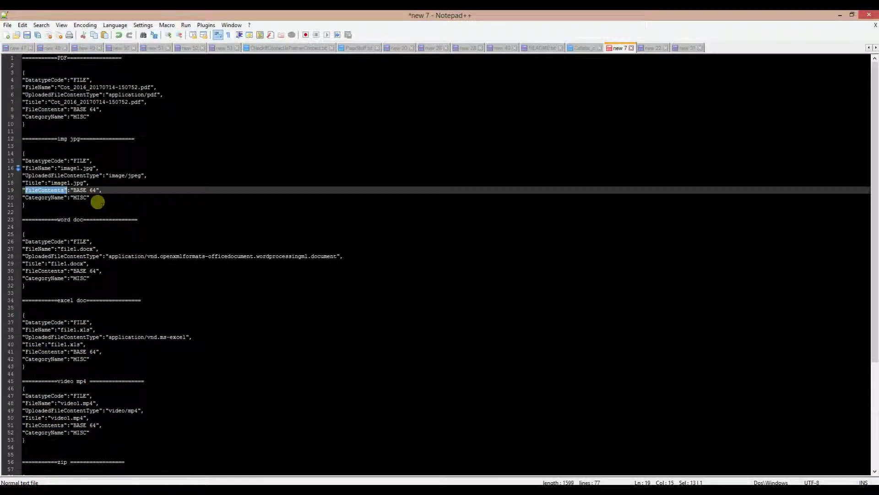
Scroll through the word doc, excel doc and zip template sections
scroll(102, 230, down, 3)
drag(83, 153, 60, 153)
scroll(74, 183, down, 1)
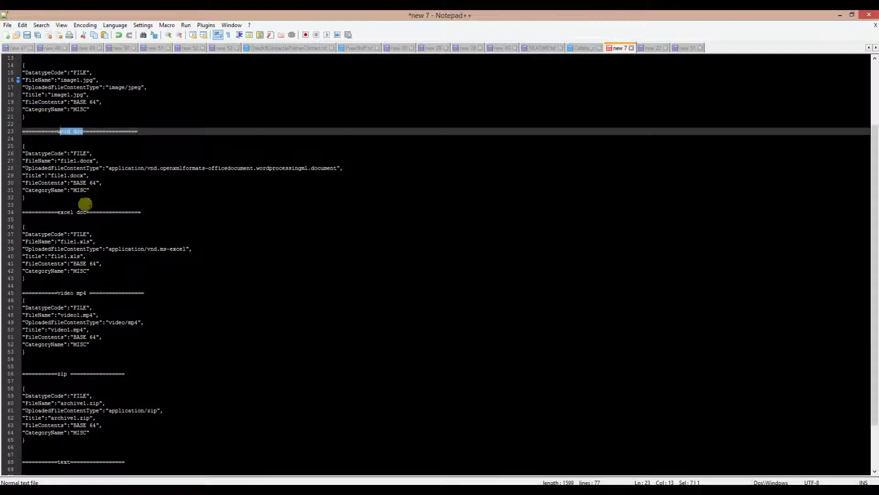
drag(85, 218, 55, 211)
scroll(73, 305, down, 3)
drag(66, 321, 42, 315)
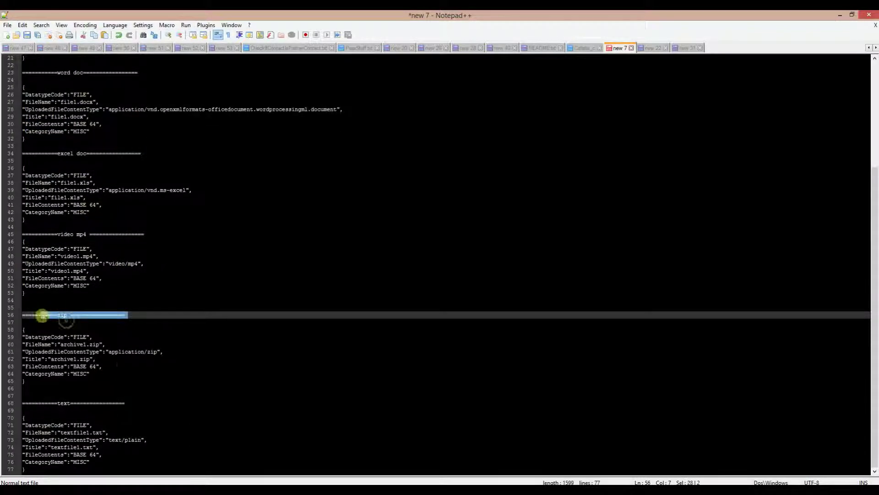
scroll(81, 129, up, 7)
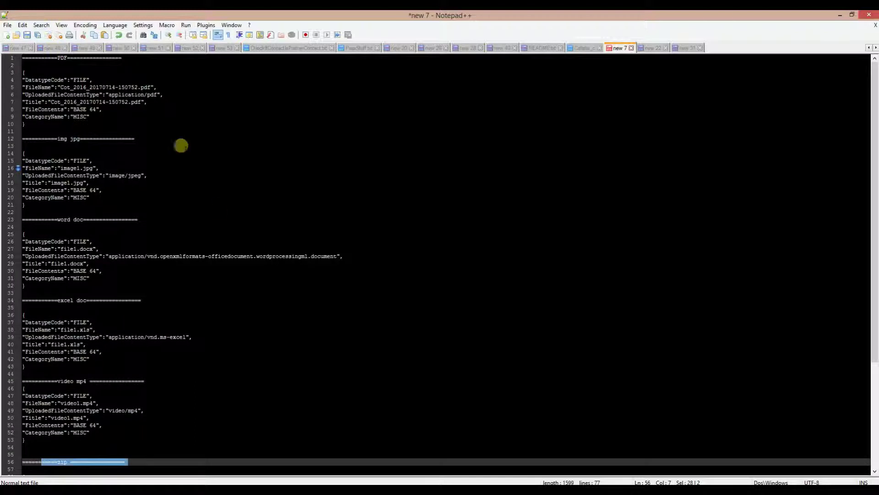
scroll(153, 287, down, 7)
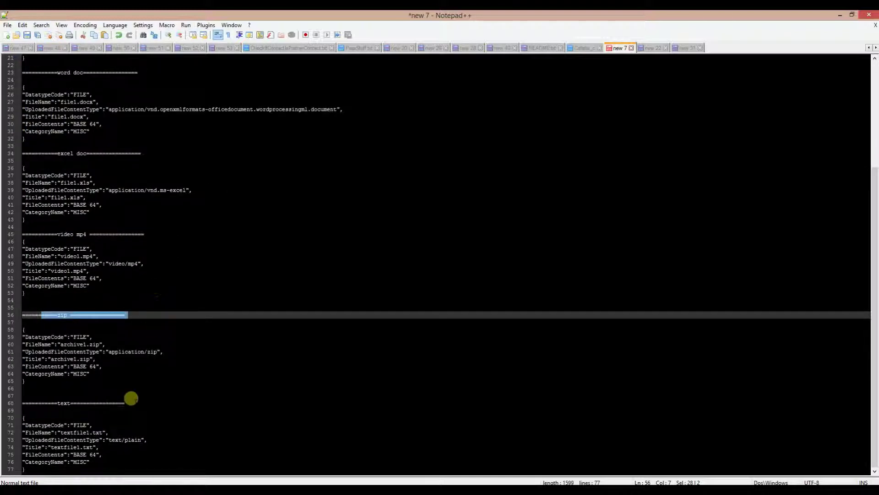
Review the text/plain template's fields, then cancel the Attachments dialog in Chrome
click(69, 403)
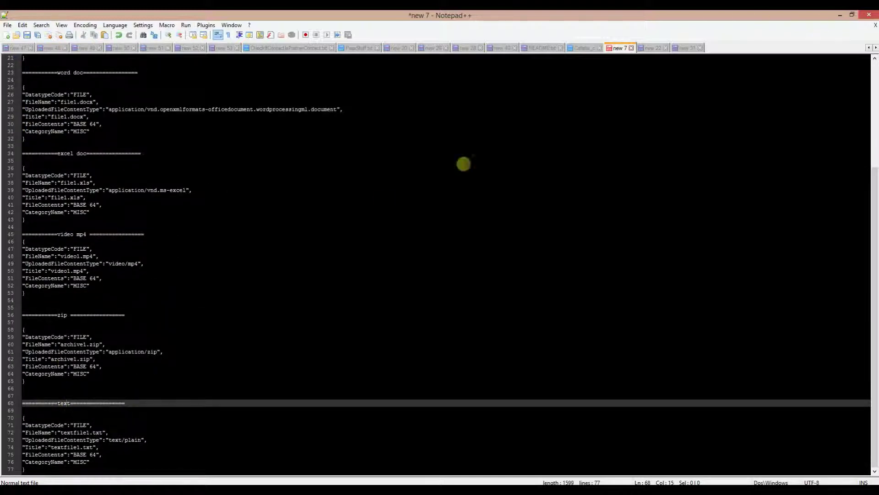
drag(145, 441, 50, 424)
drag(94, 462, 15, 424)
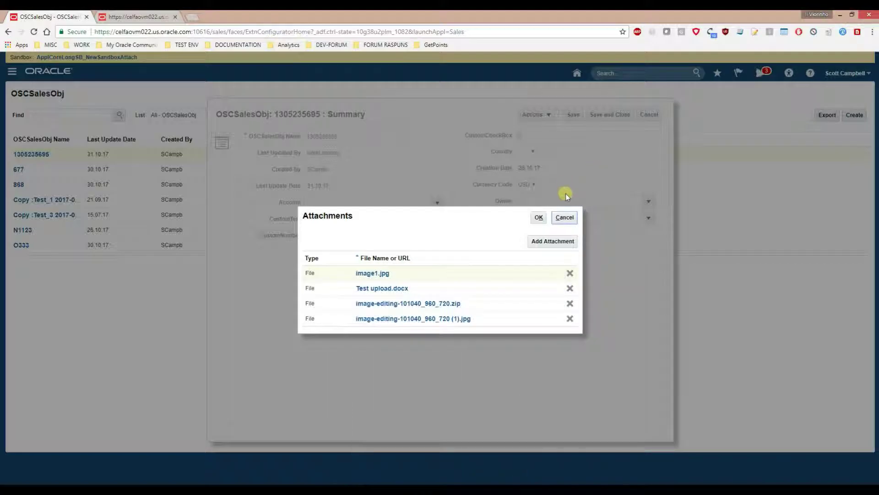
click(564, 217)
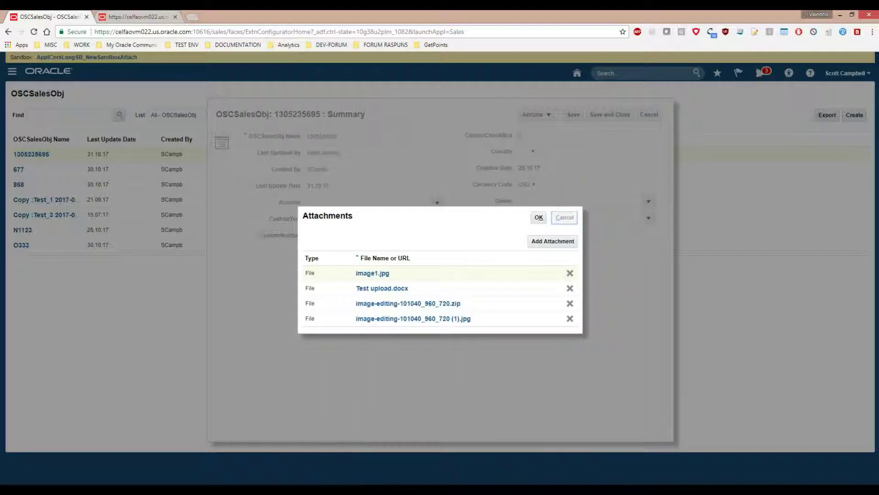